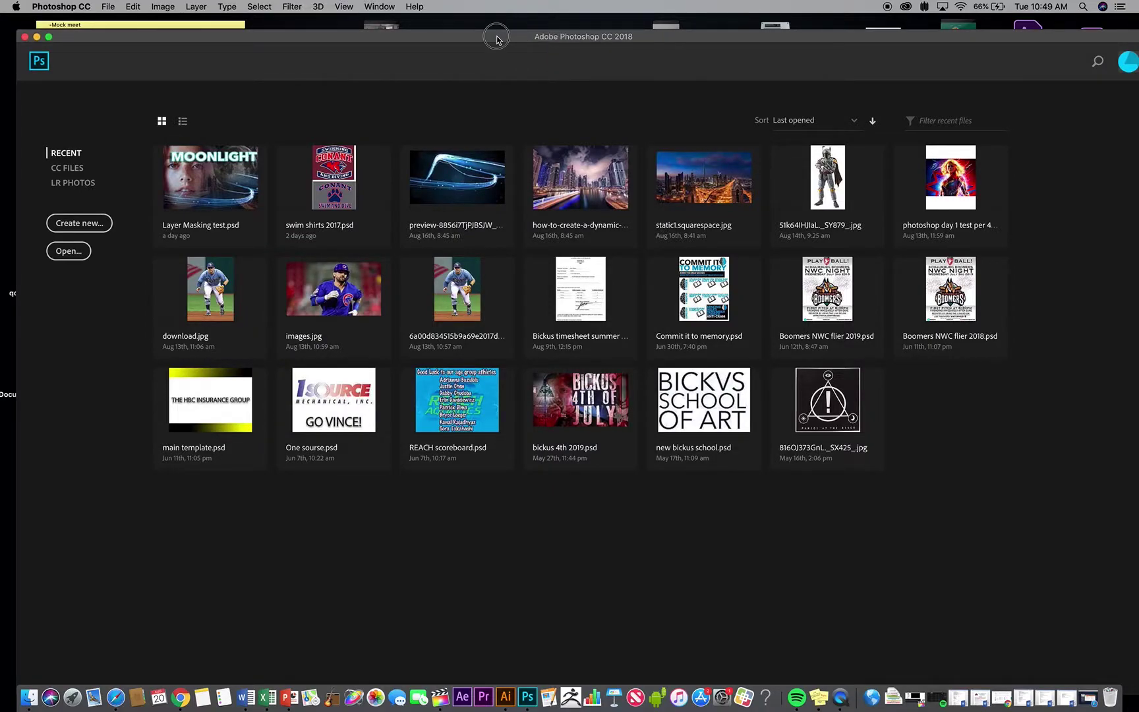
Download the Layer Masking Google Drive folder as a zip from Chrome.
left_click(486, 36)
left_click(180, 697)
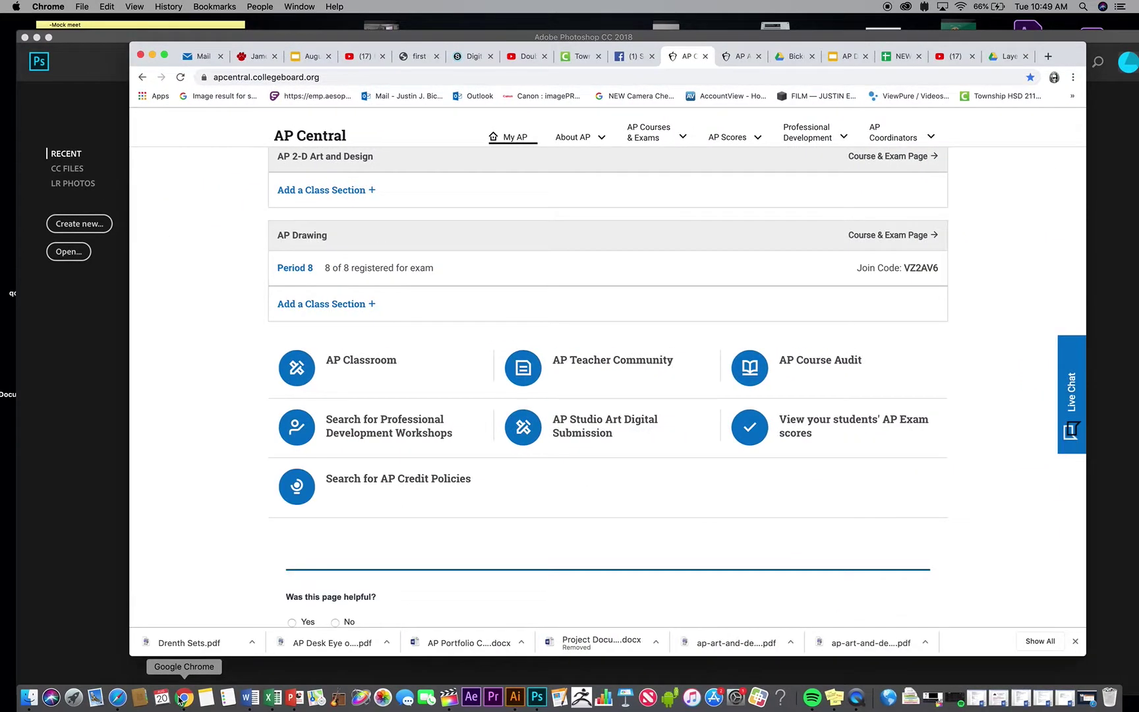
left_click(999, 60)
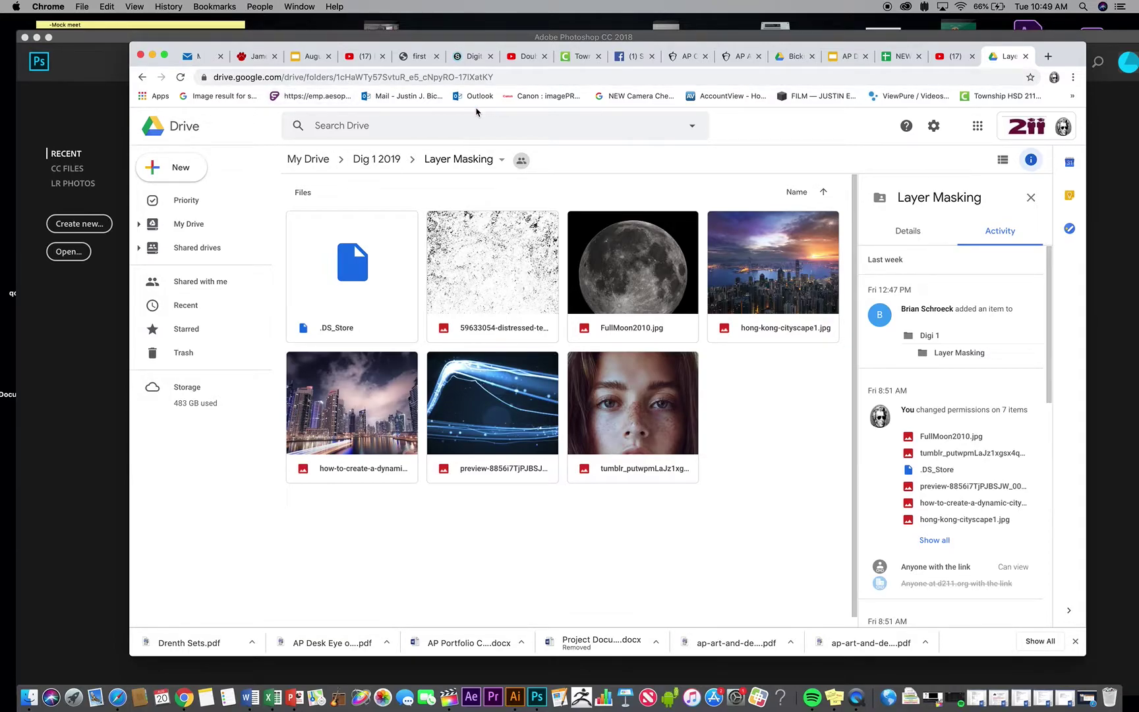
left_click(500, 160)
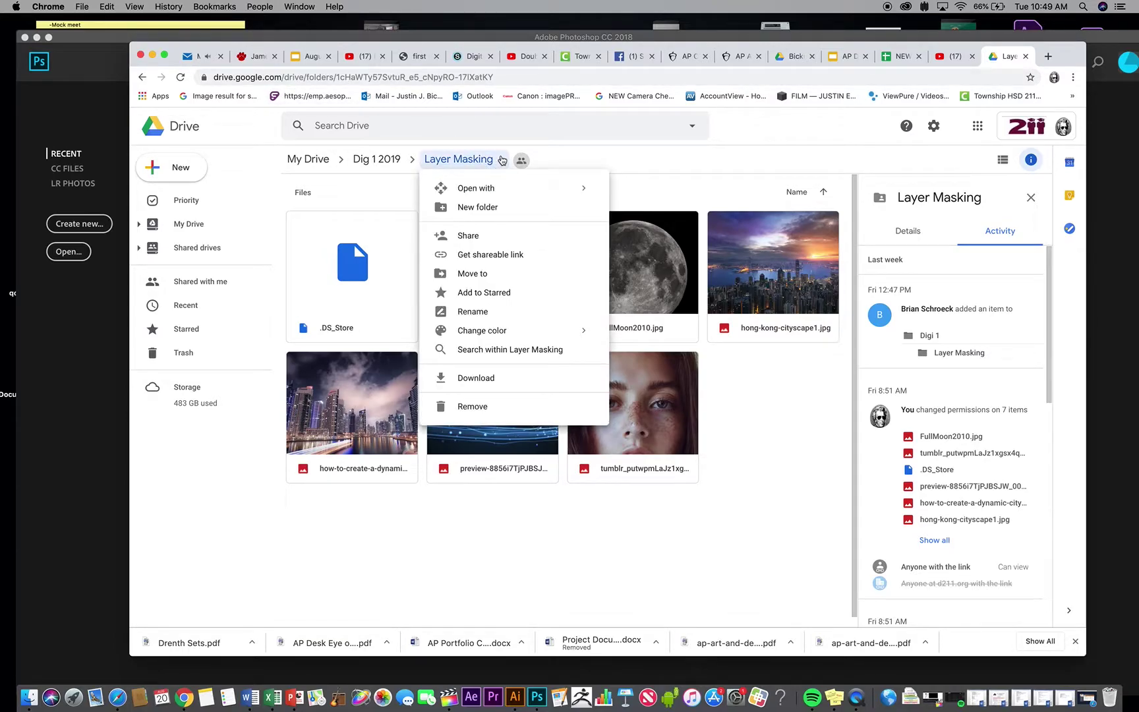
left_click(501, 379)
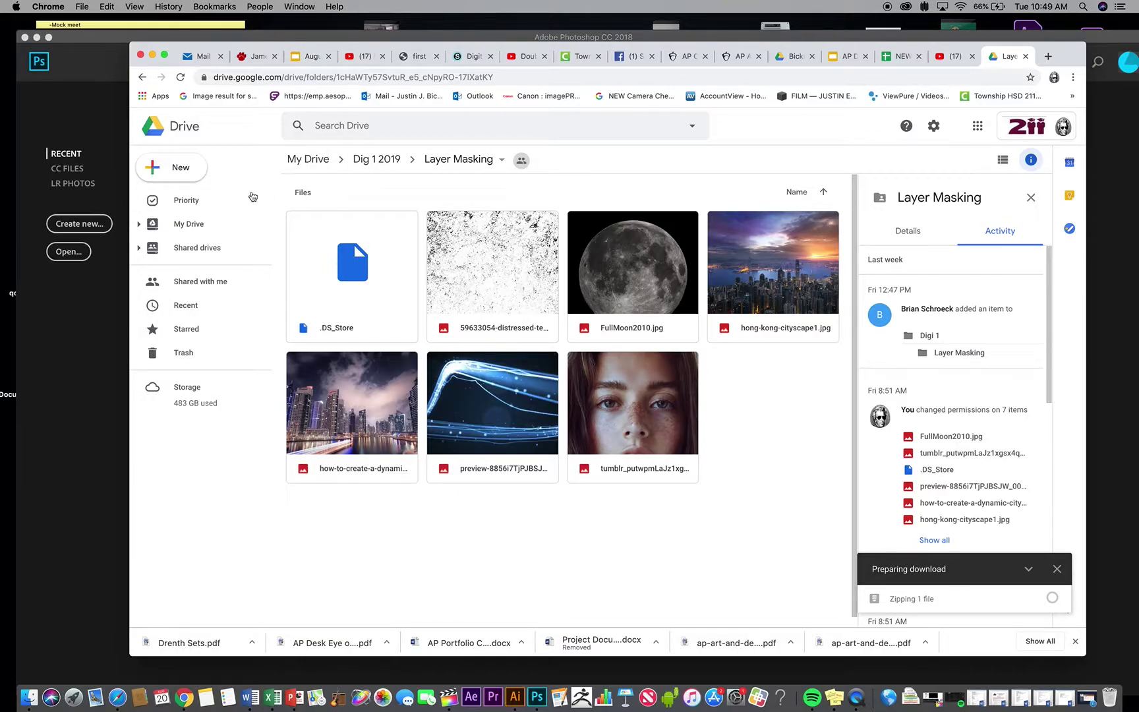
left_click(113, 42)
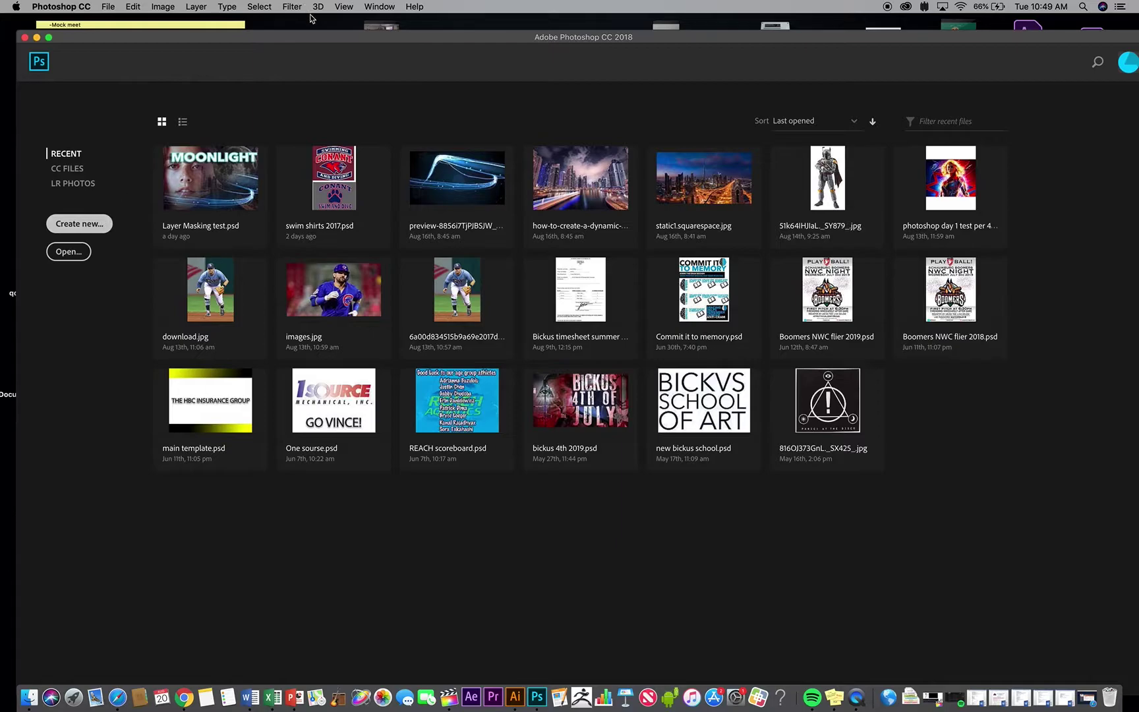
Open the desktop Layer Masking folder in icon view.
left_click_drag(294, 41, 494, 166)
left_click(165, 377)
double_click(164, 376)
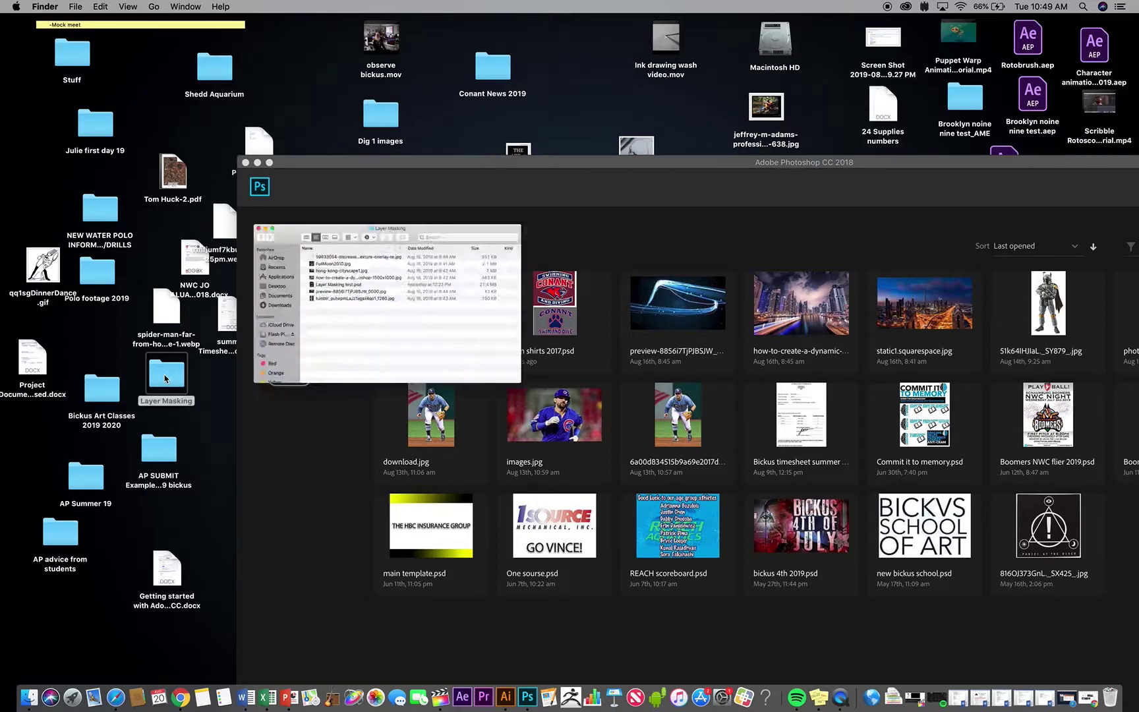
left_click(429, 139)
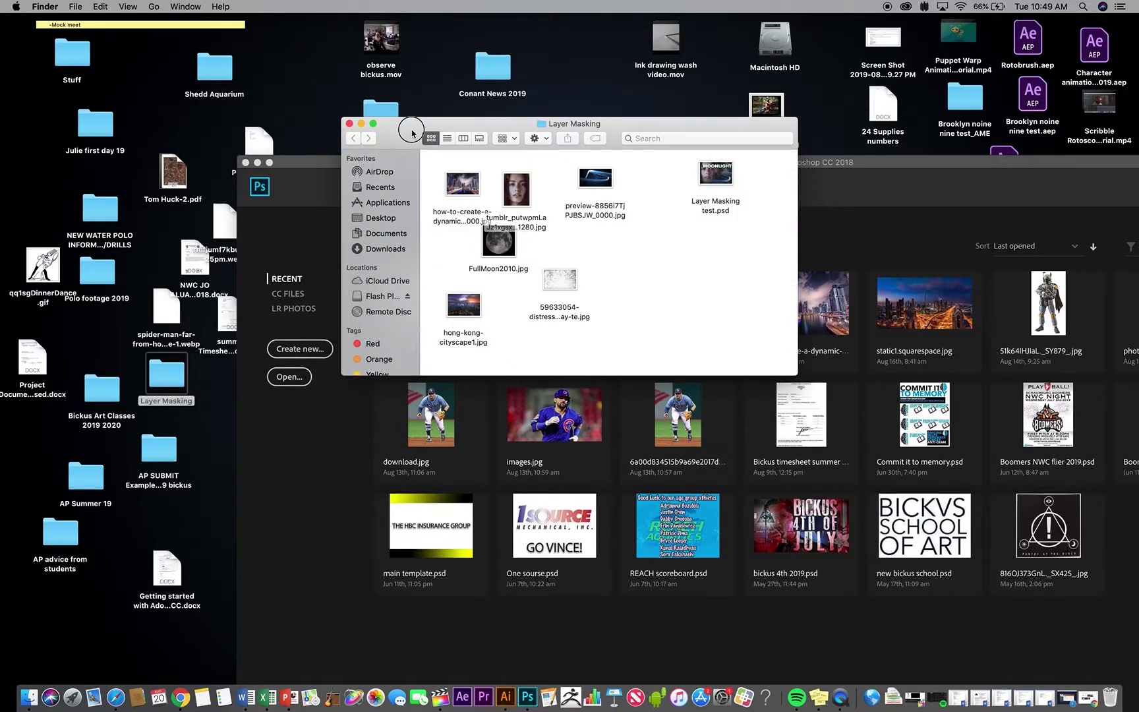
left_click_drag(402, 122, 147, 60)
key("super+Tab")
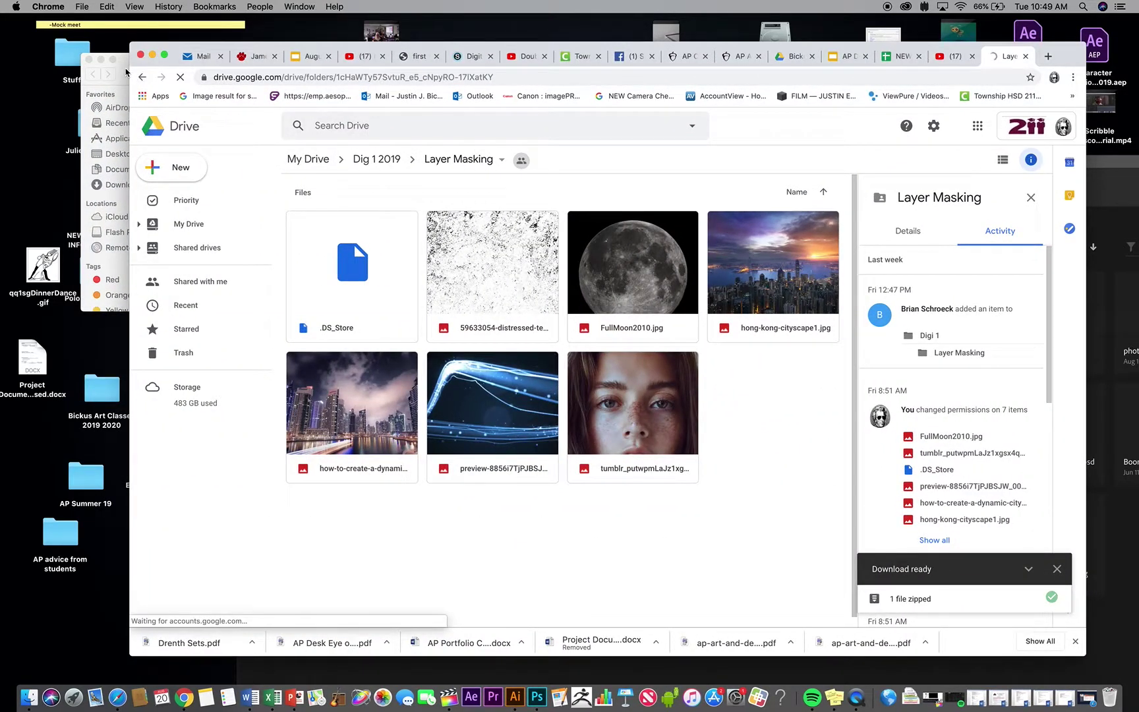
left_click(127, 72)
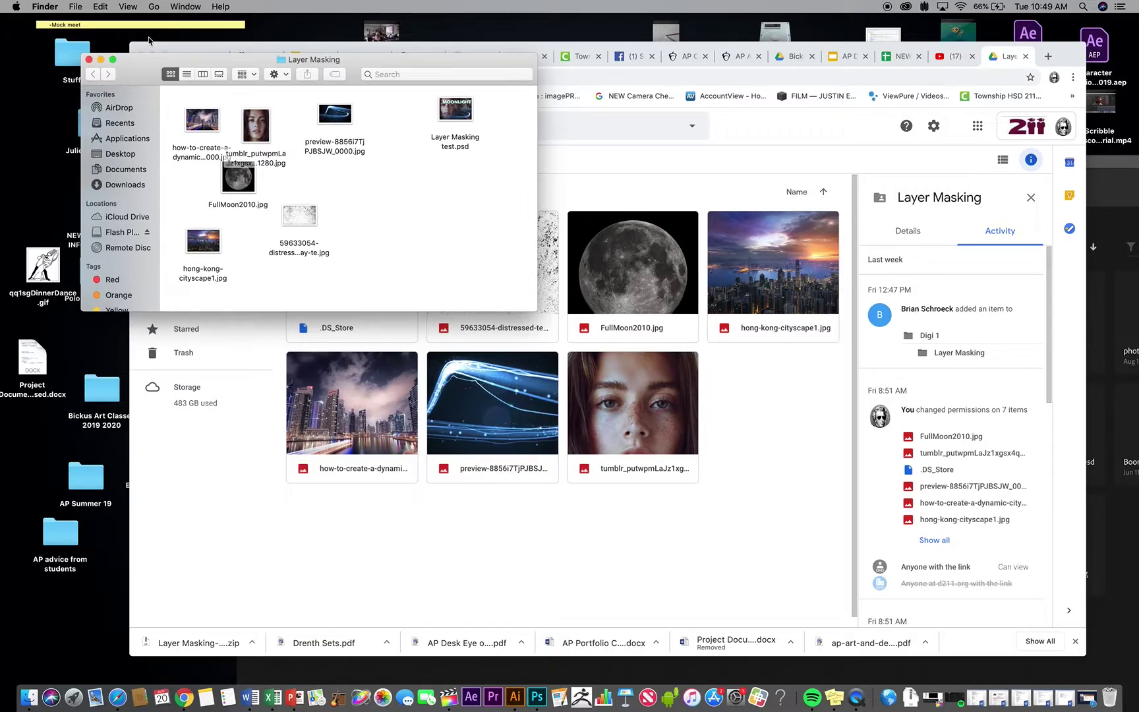
Unzip the downloaded Layer Masking archive in Downloads and move it to the desktop.
left_click(154, 7)
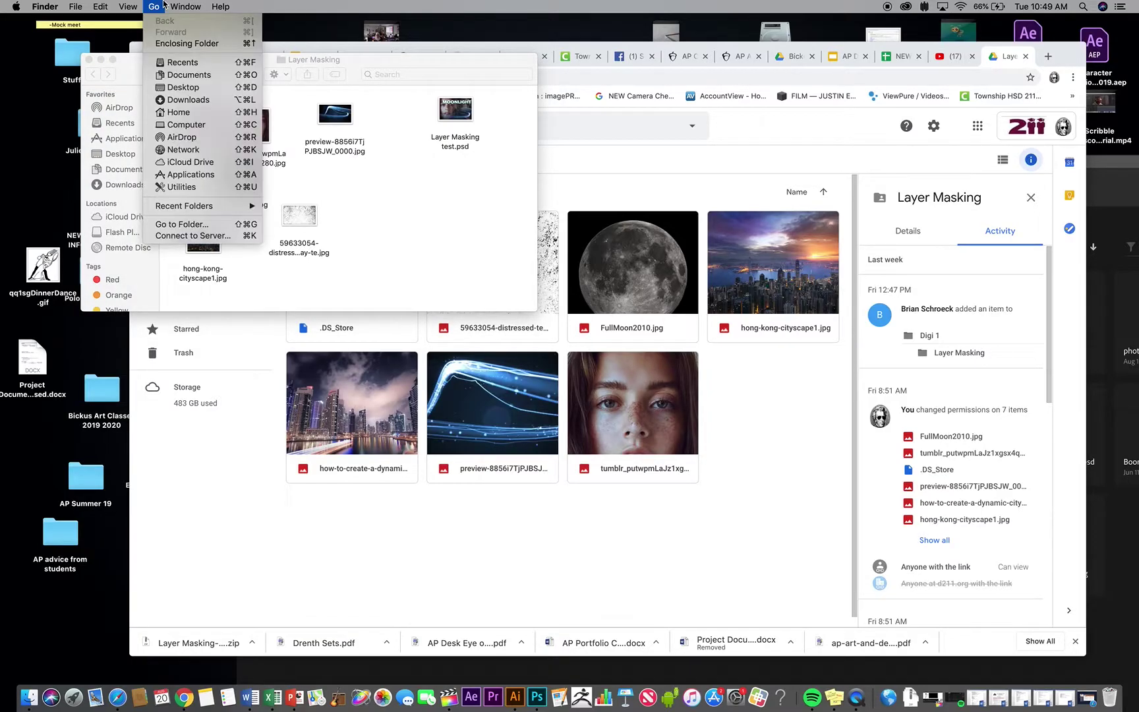
left_click(197, 98)
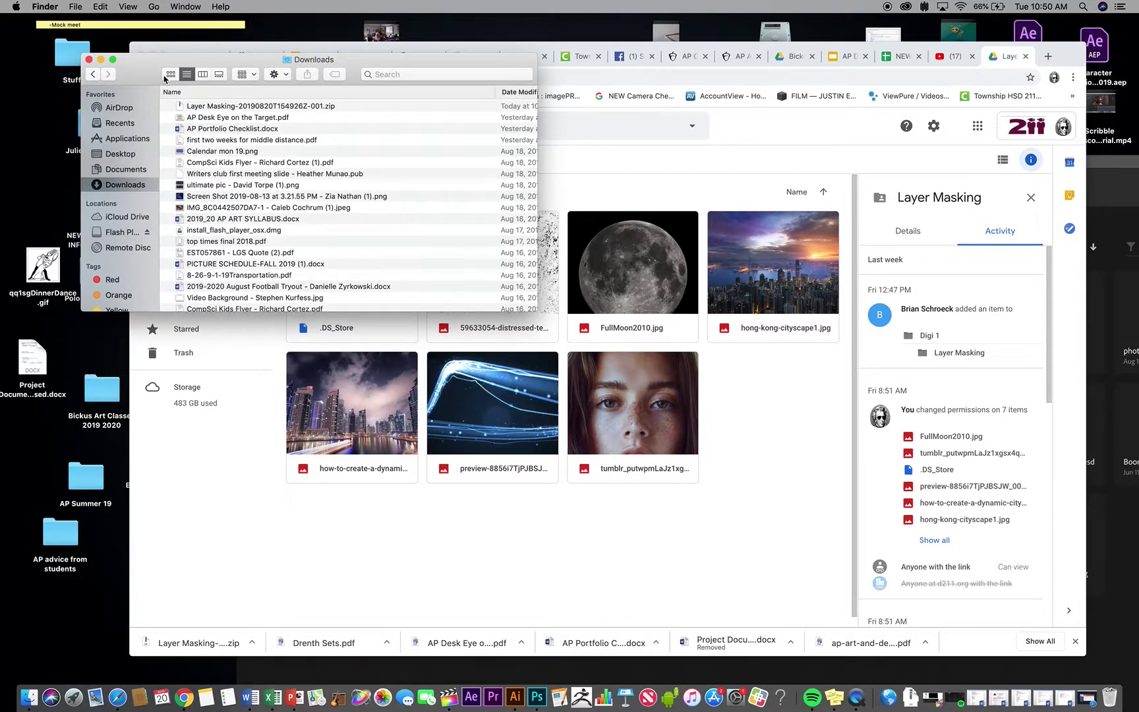
left_click(165, 76)
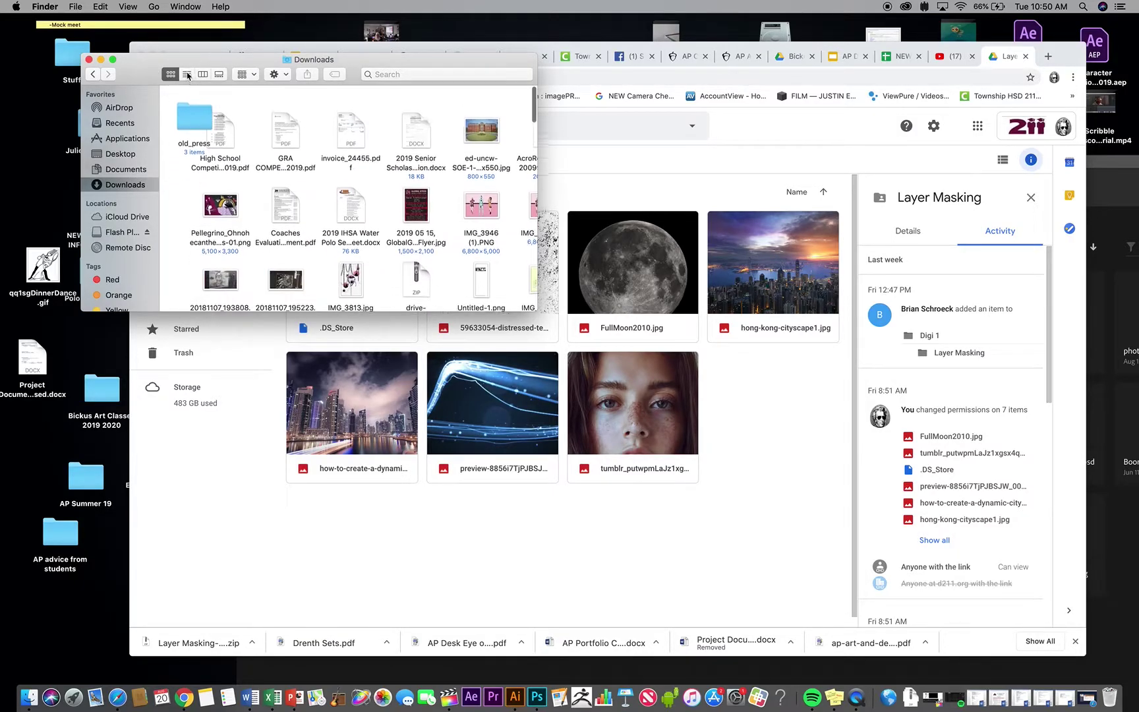
left_click(187, 74)
double_click(215, 106)
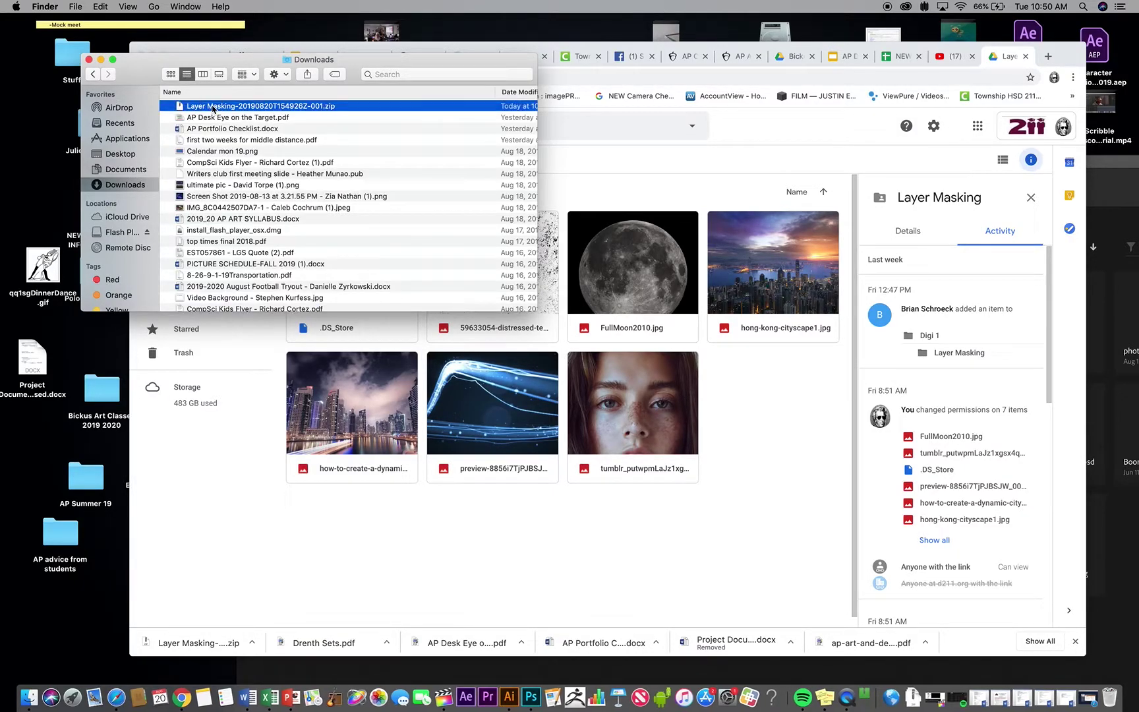
left_click_drag(266, 106, 37, 136)
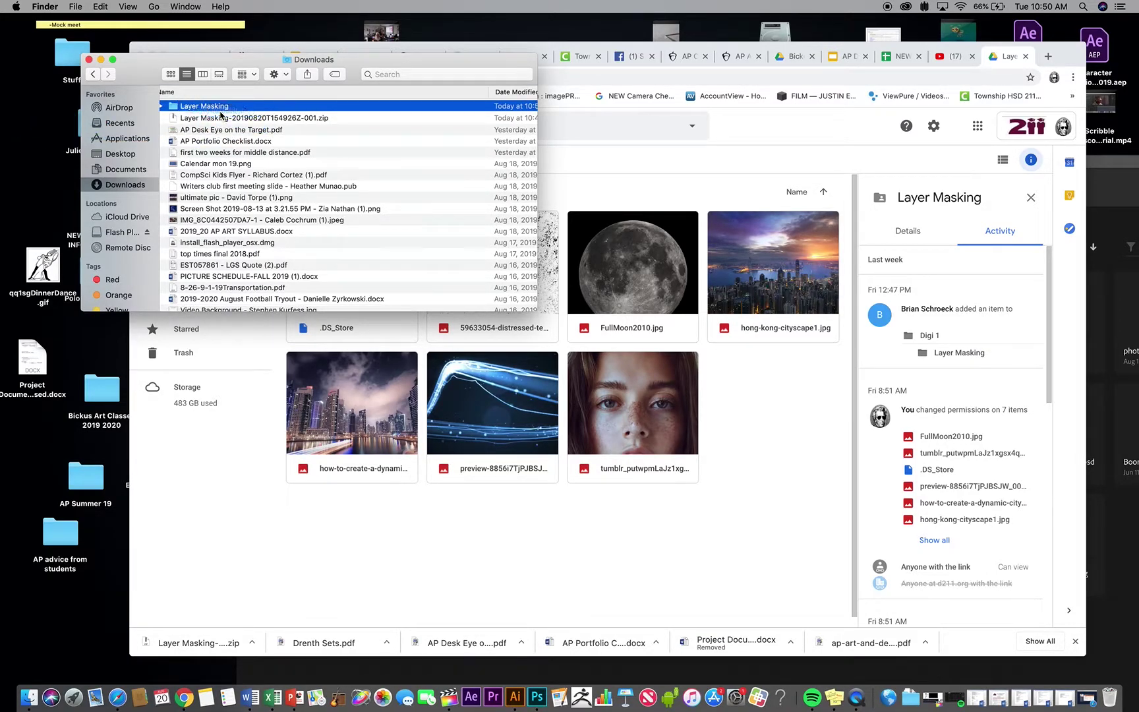
left_click(89, 60)
Open how-to-create-a-dynamic-cityscape-in-photoshop-1500x1000.jpg from the unzipped folder in Photoshop.
left_click_drag(189, 58, 323, 35)
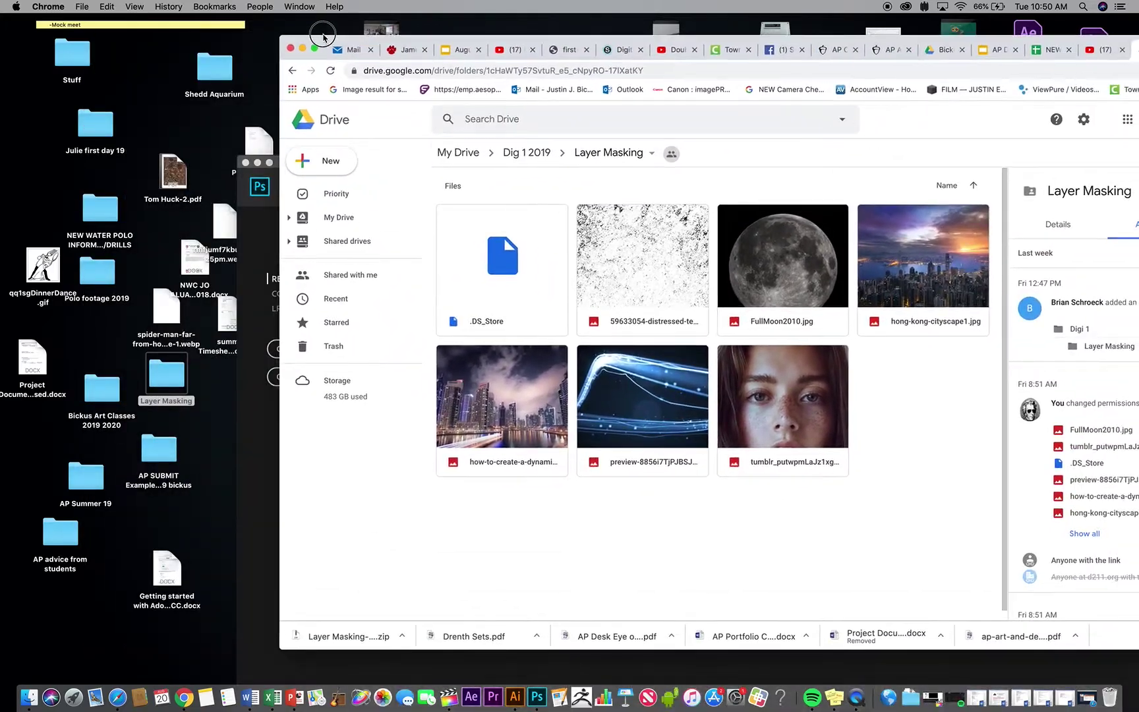
double_click(174, 373)
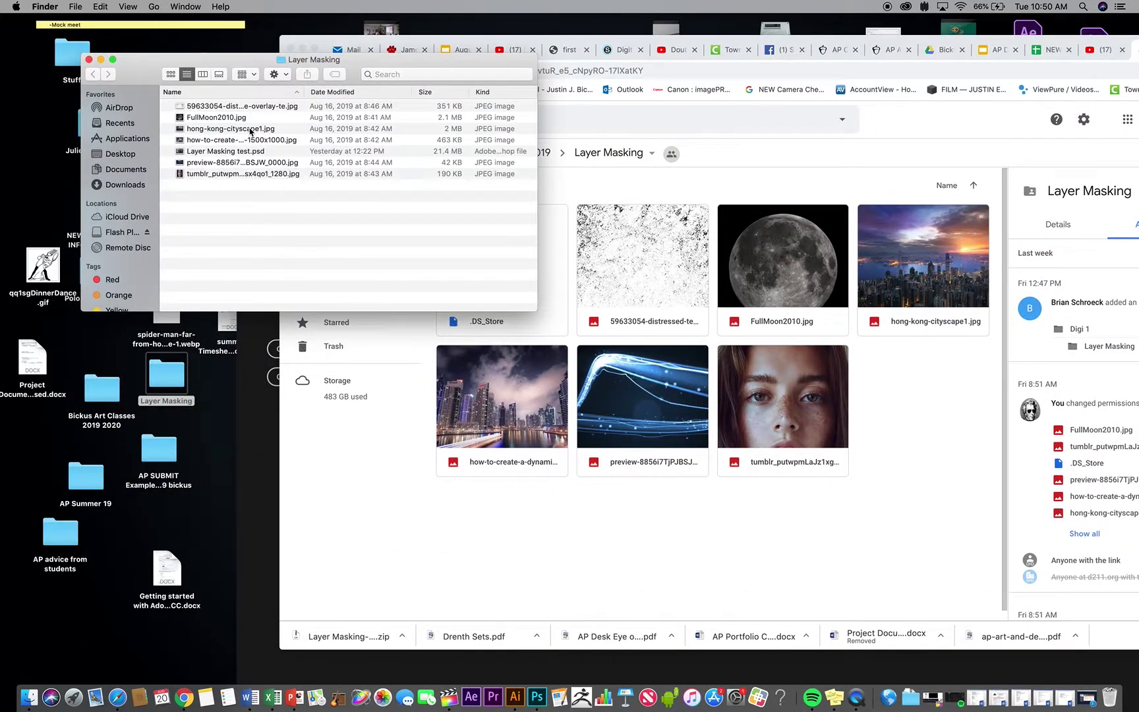
left_click(168, 73)
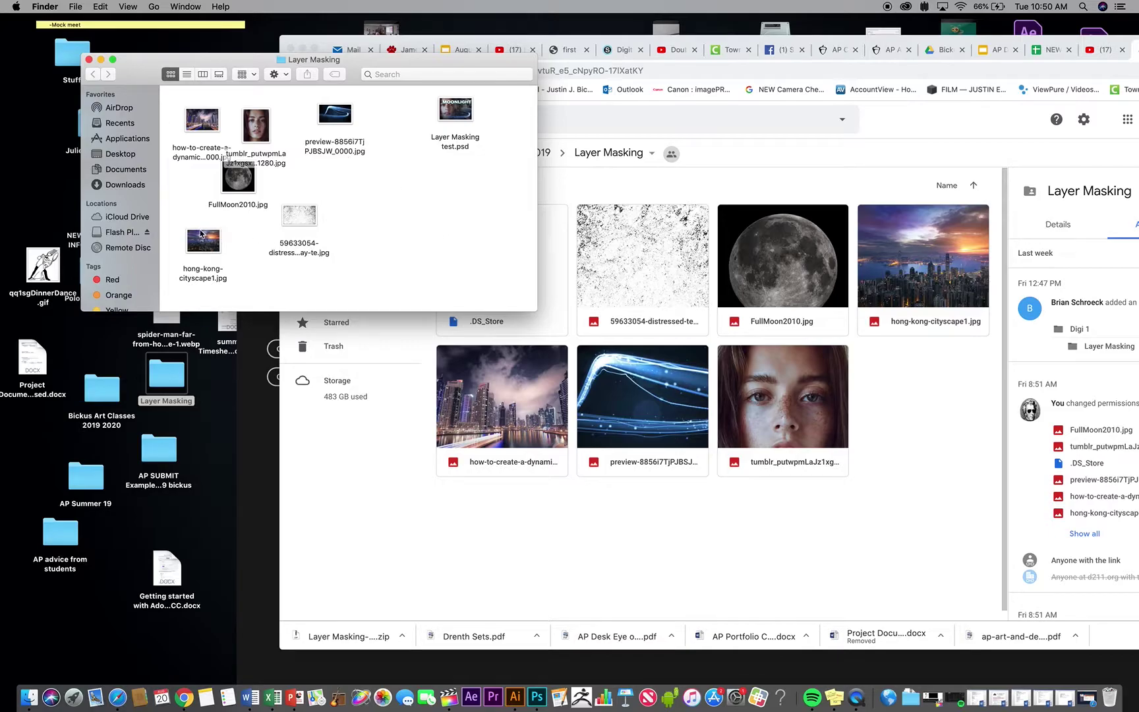
left_click(201, 234)
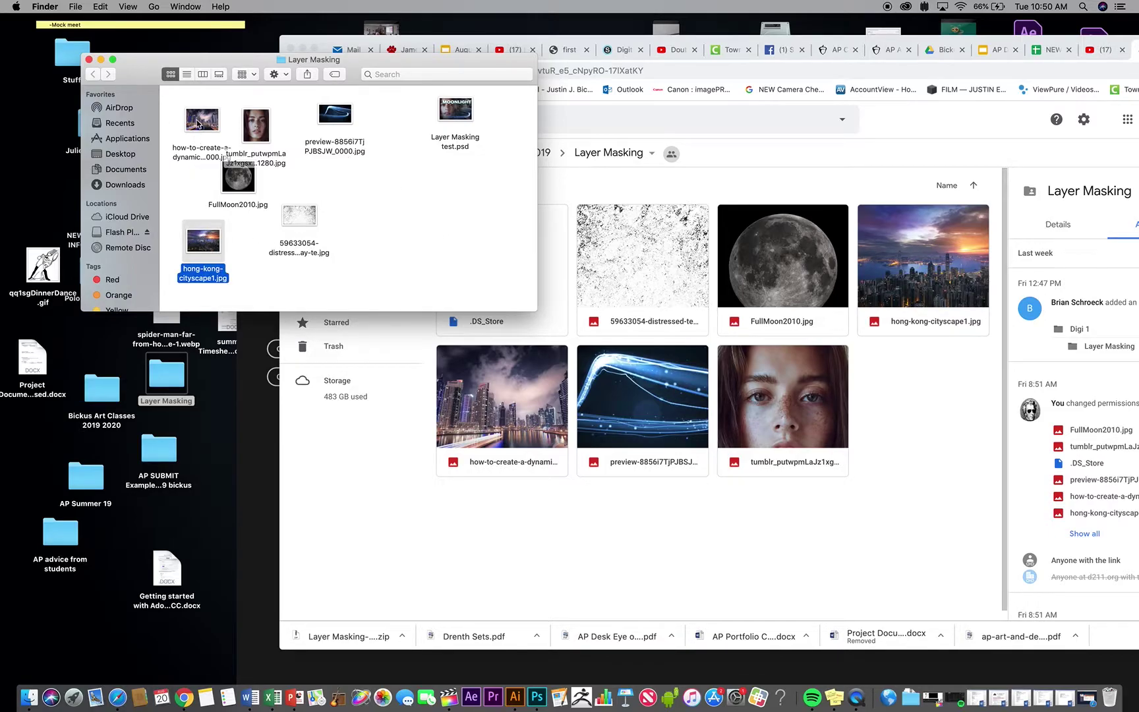
left_click_drag(198, 121, 531, 701)
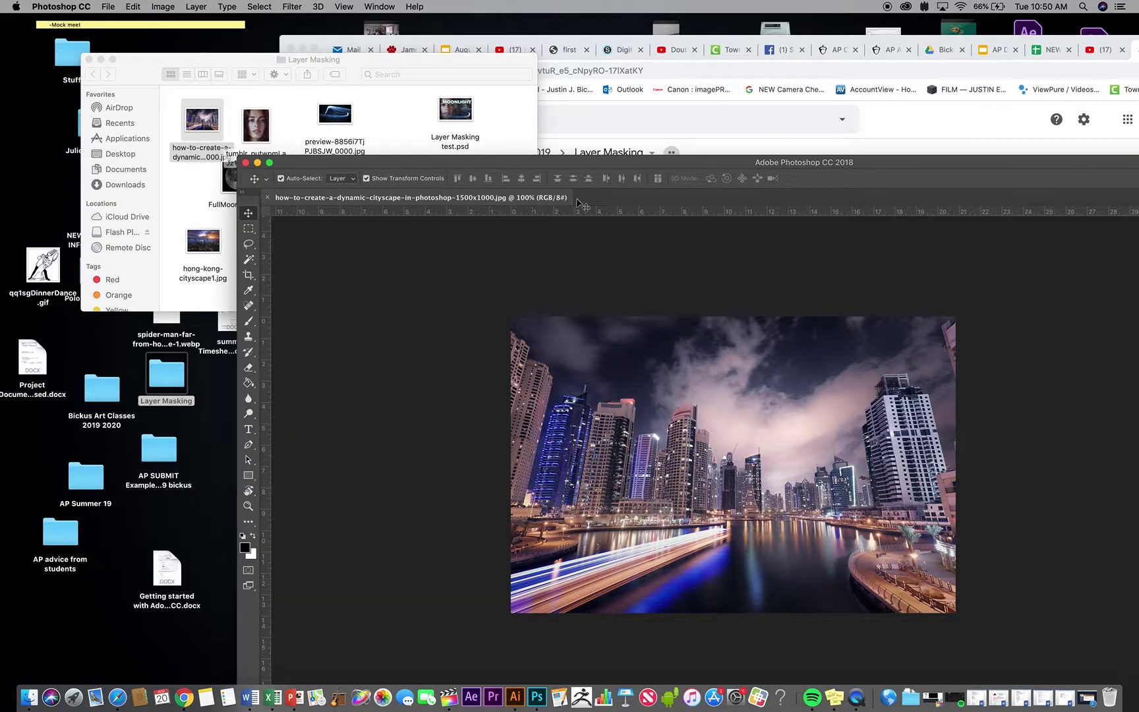
Place the tumblr freckled portrait centred over the cityscape and rasterize its layer.
left_click_drag(560, 154, 479, 19)
left_click(129, 71)
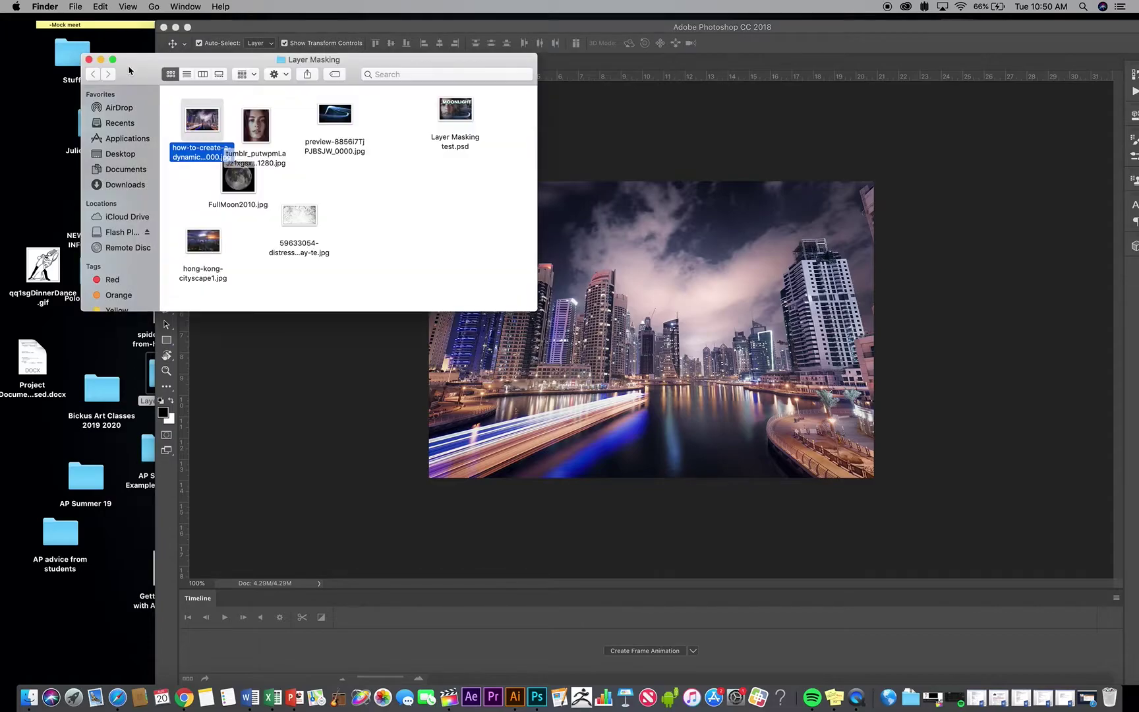
left_click_drag(256, 128, 613, 329)
key("Return")
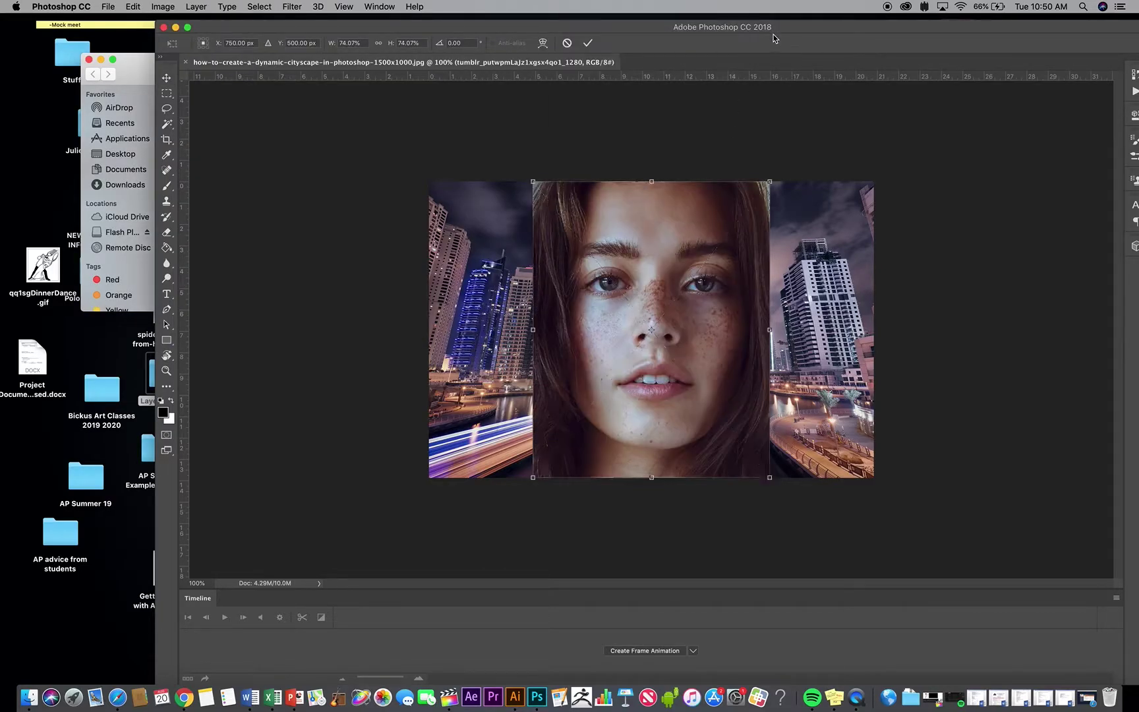
left_click(775, 27)
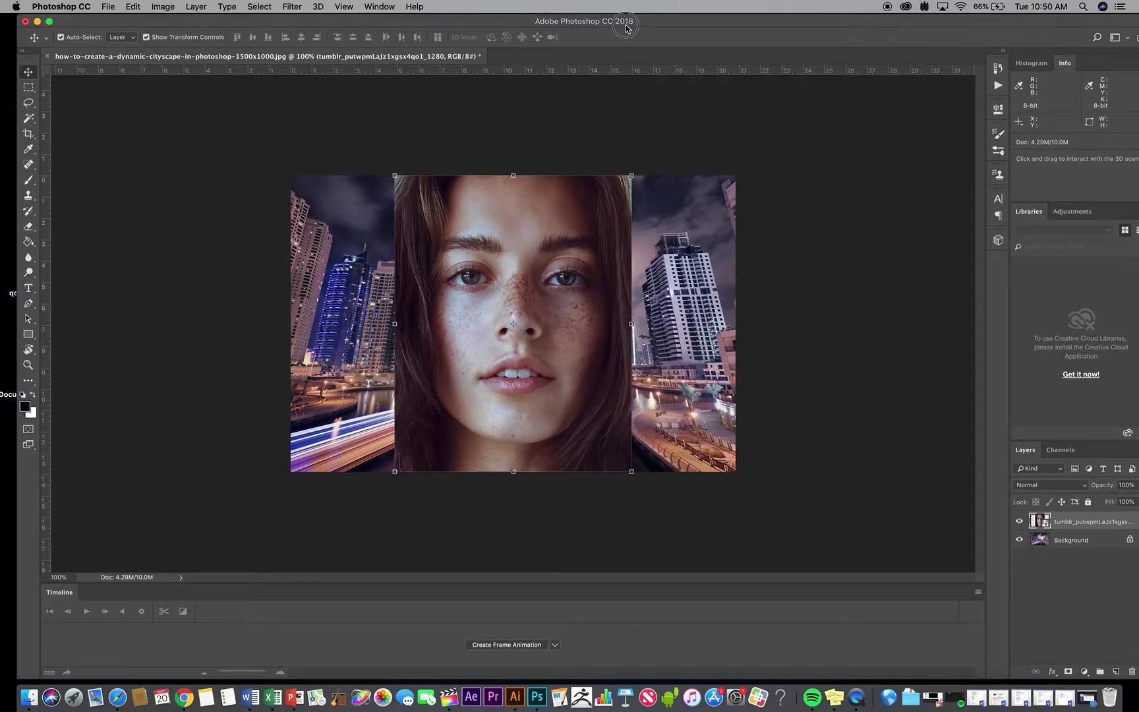
right_click(1090, 520)
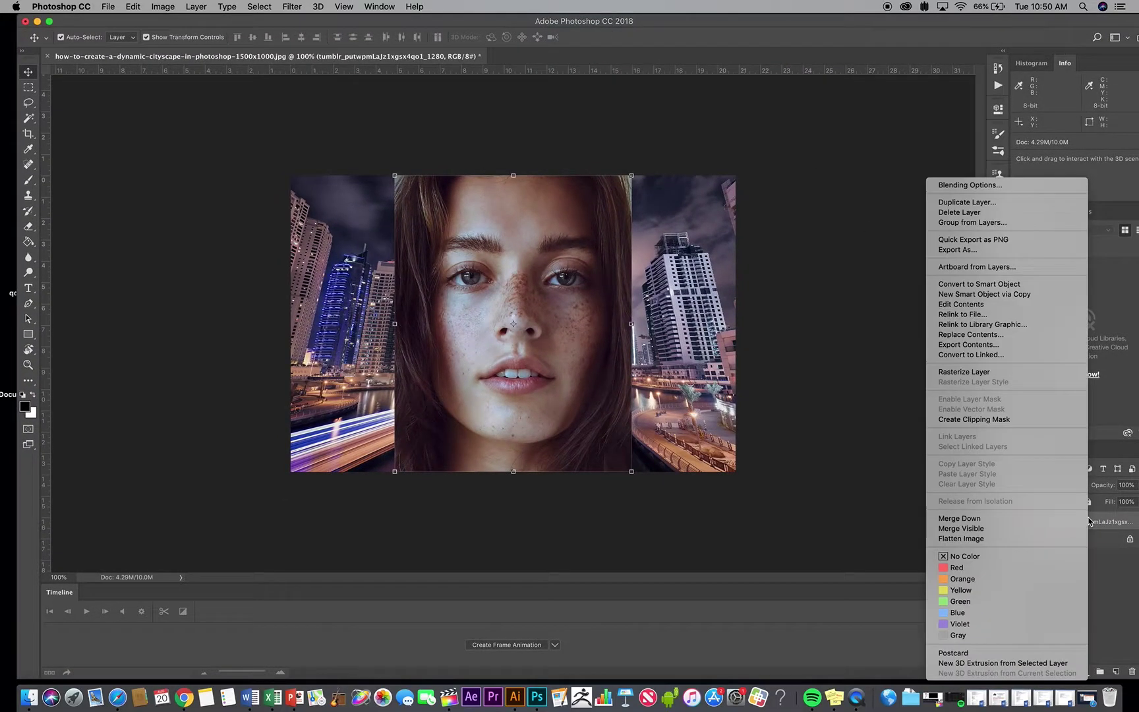
left_click(994, 372)
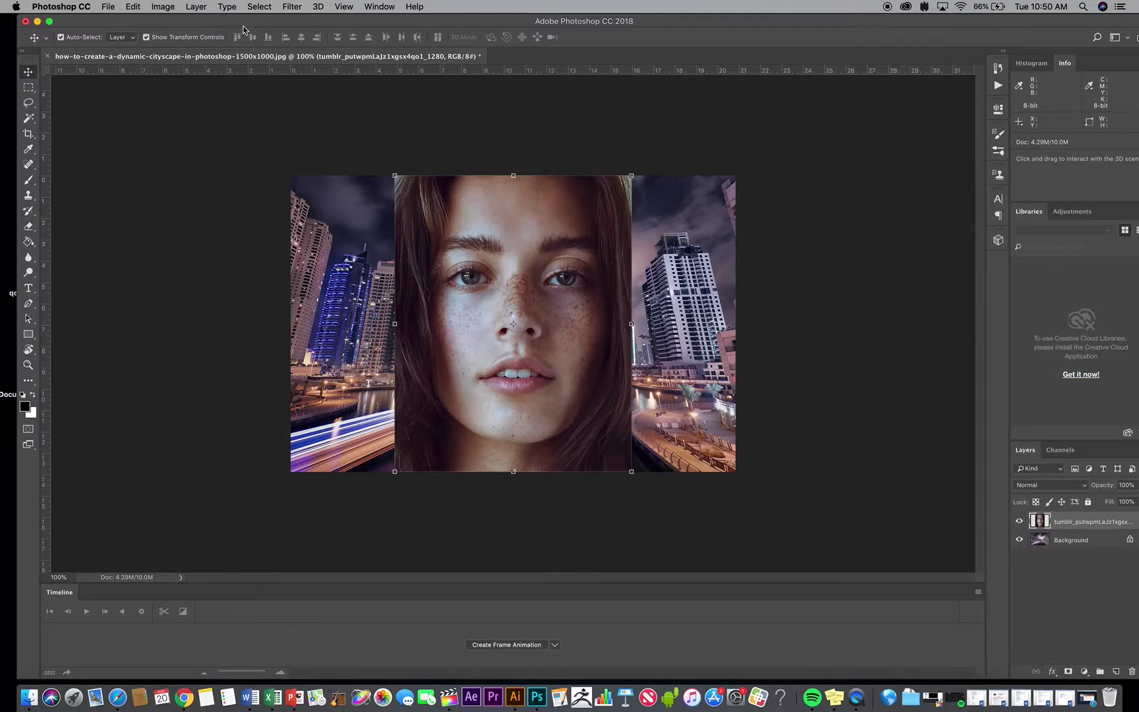
Place the preview-8856i7TjPJBSJW_0000 light-streak image onto the canvas.
left_click_drag(174, 21, 379, 21)
left_click(183, 169)
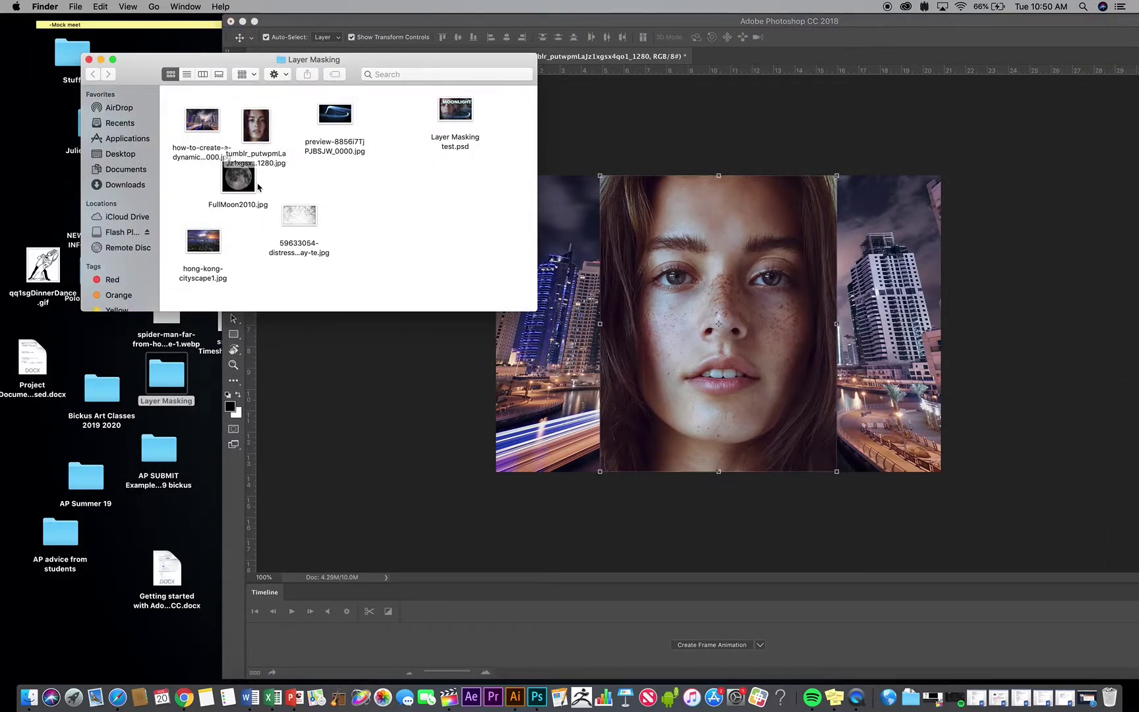
left_click_drag(346, 137, 721, 332)
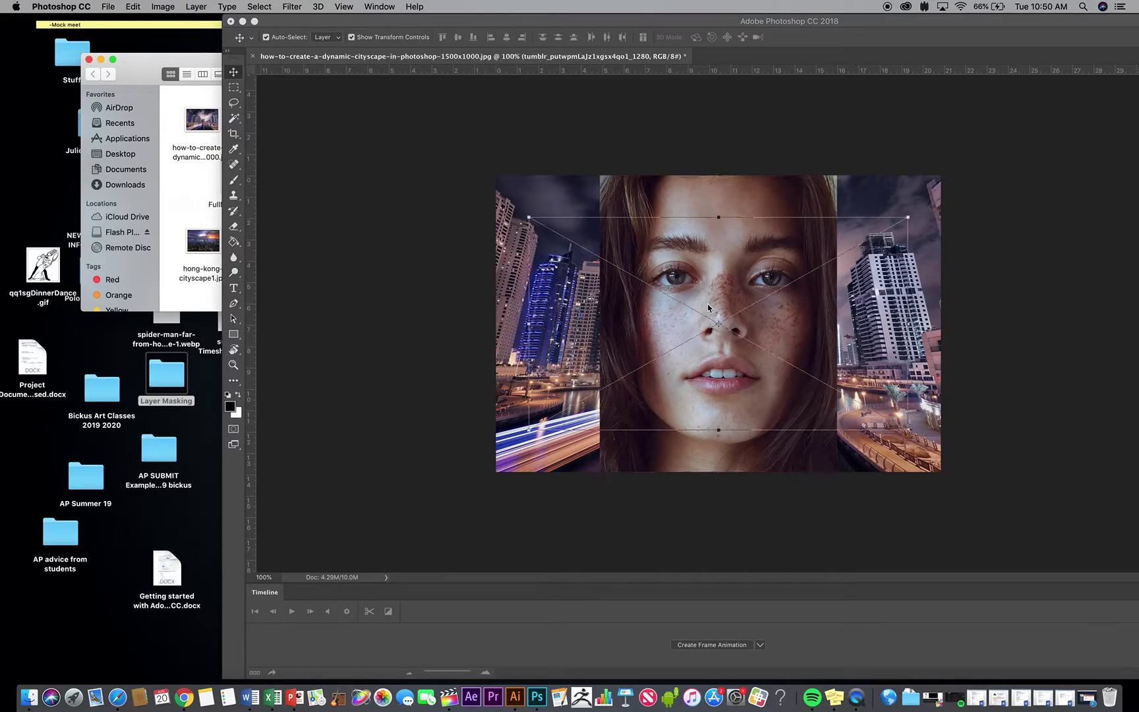
key("Return")
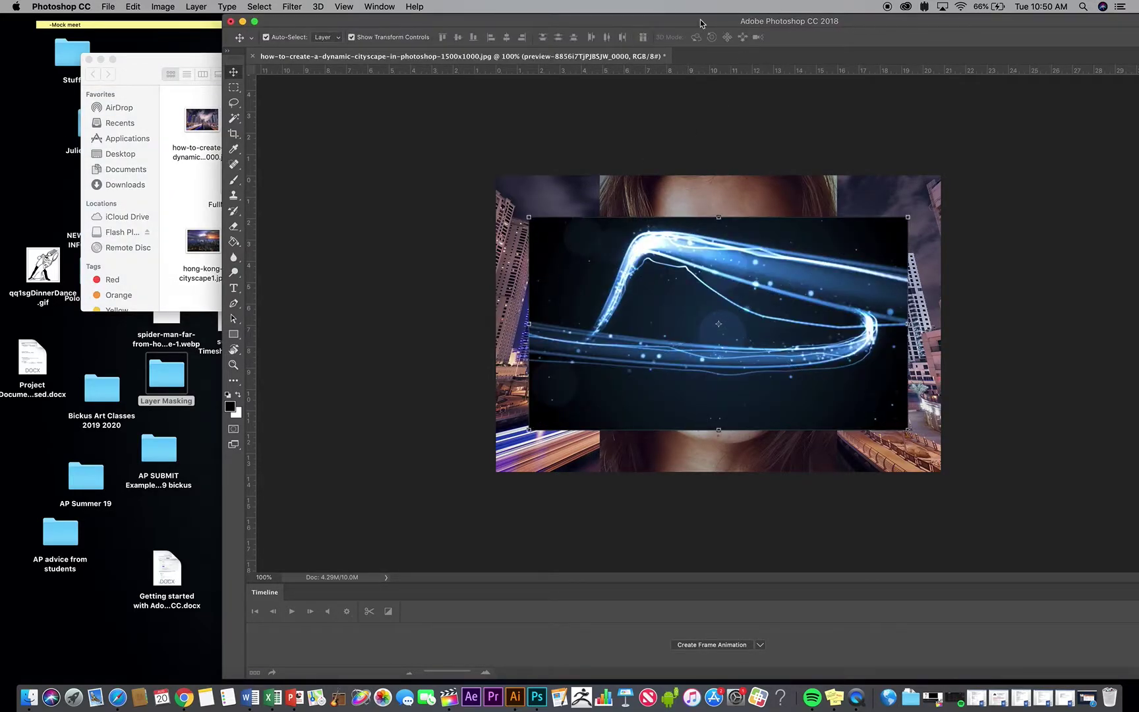
Scale the light-streak layer to cover the whole canvas and rasterize it.
left_click_drag(700, 21, 480, 26)
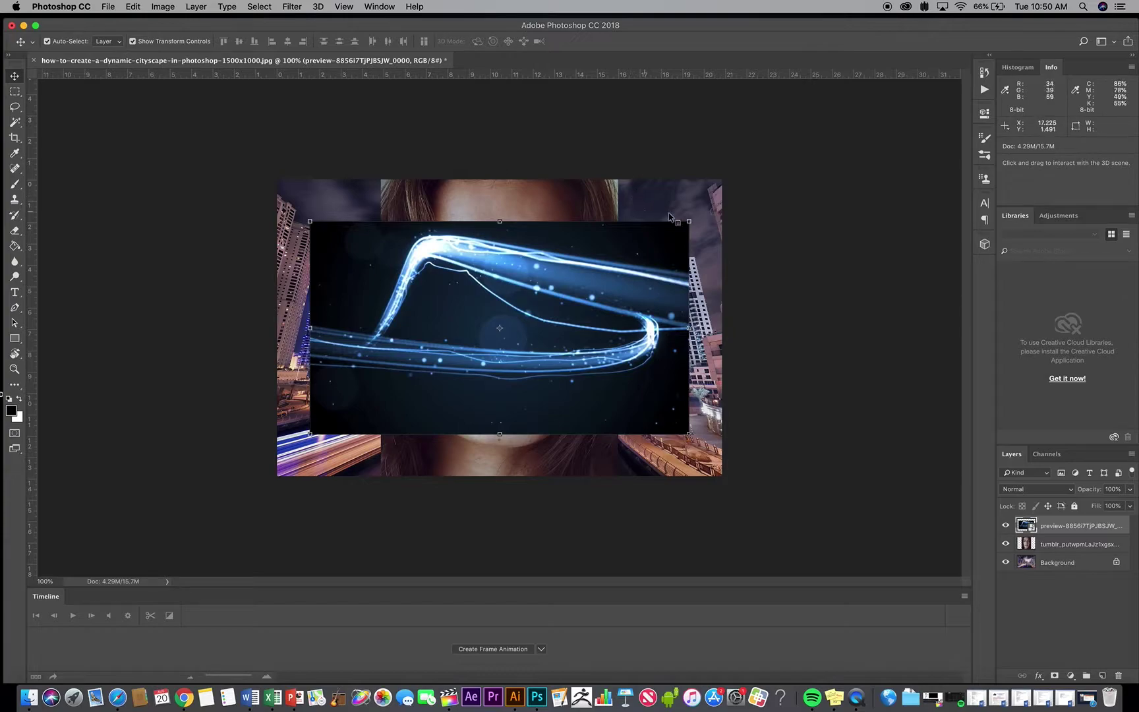
left_click_drag(689, 220, 750, 172)
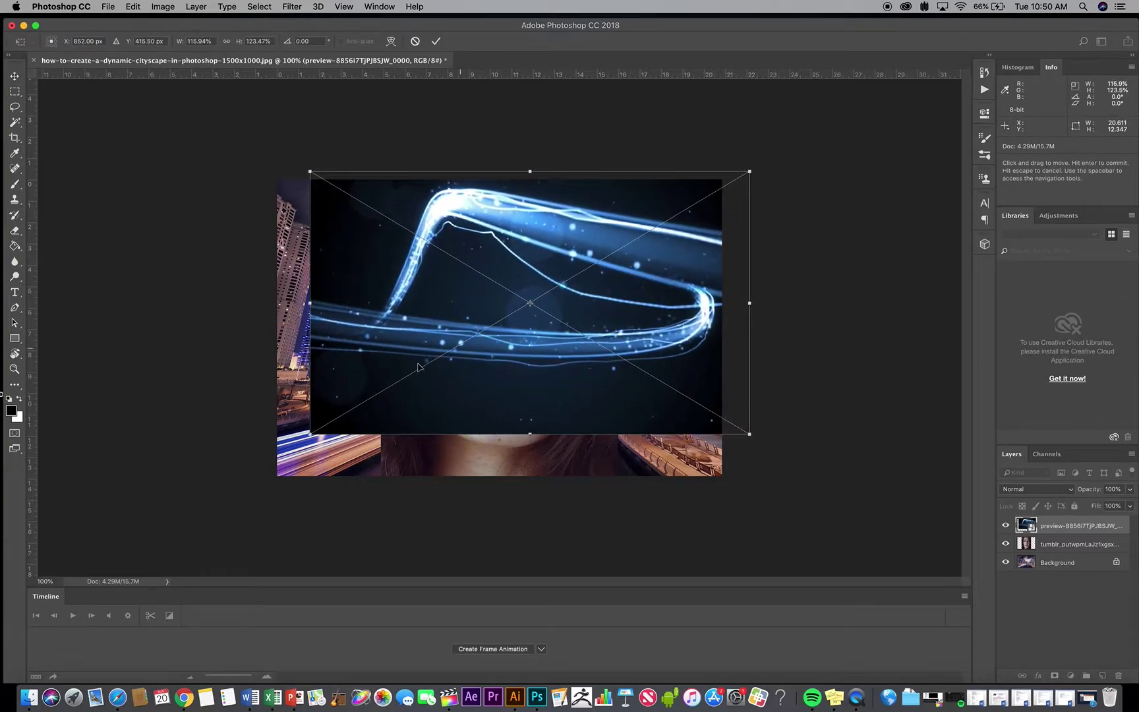
left_click_drag(310, 433, 245, 485)
key("Return")
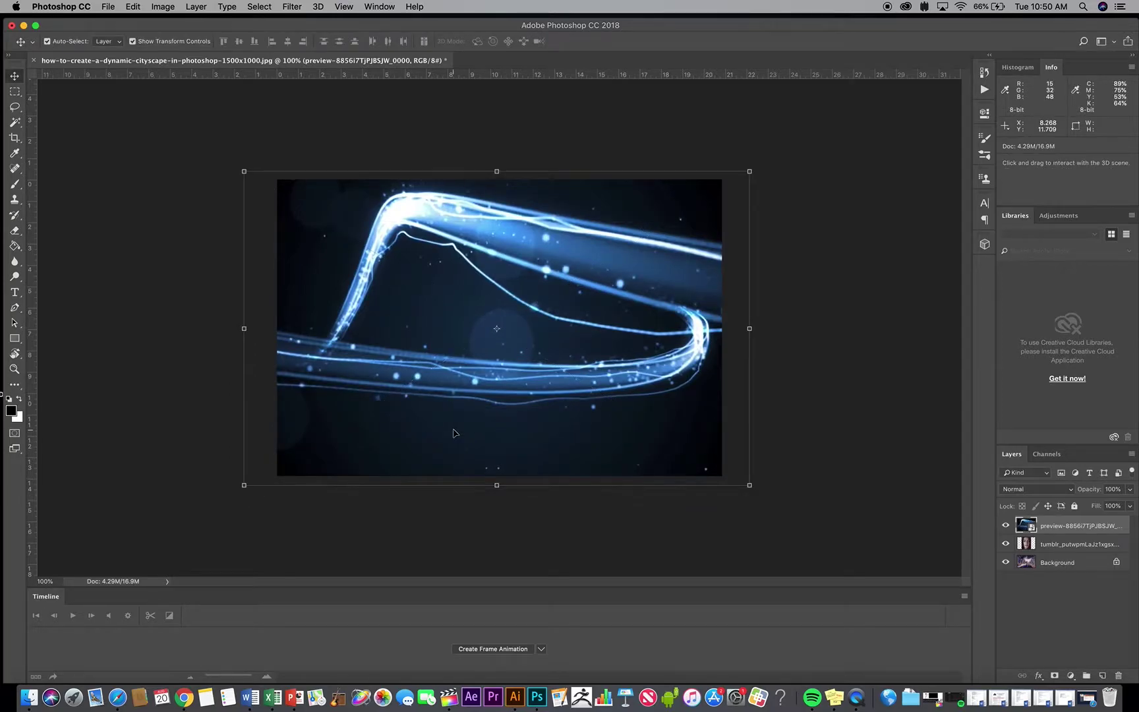
right_click(1099, 527)
left_click(1003, 373)
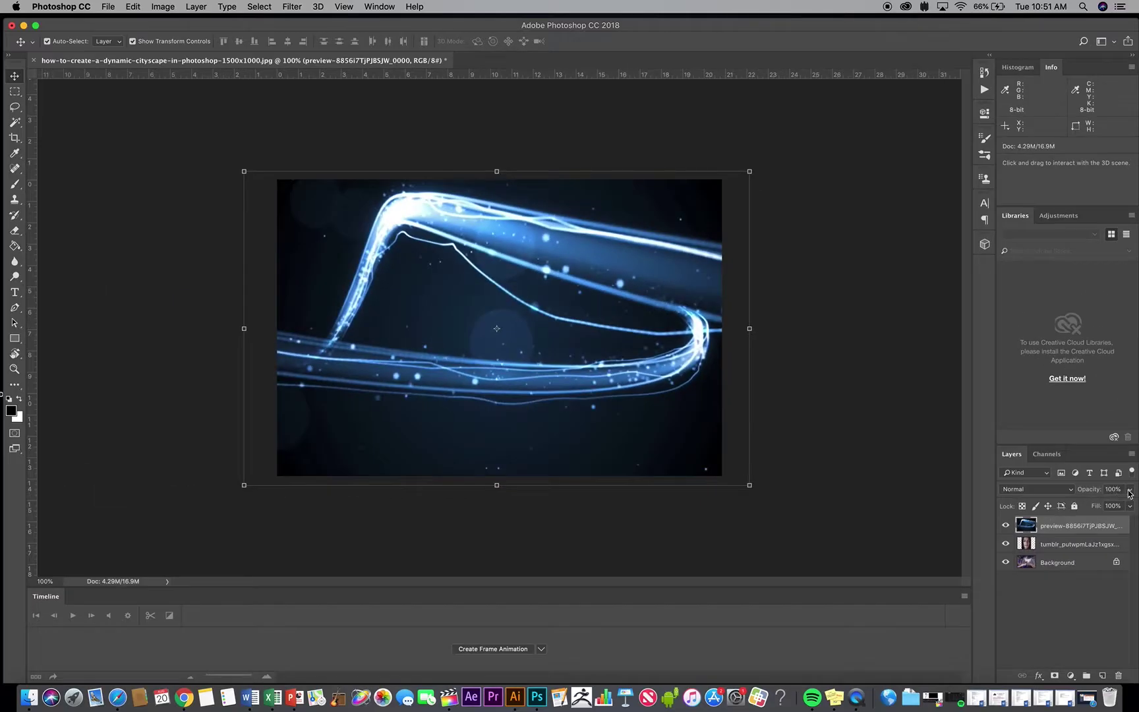
left_click(1120, 488)
left_click_drag(1120, 518, 1108, 508)
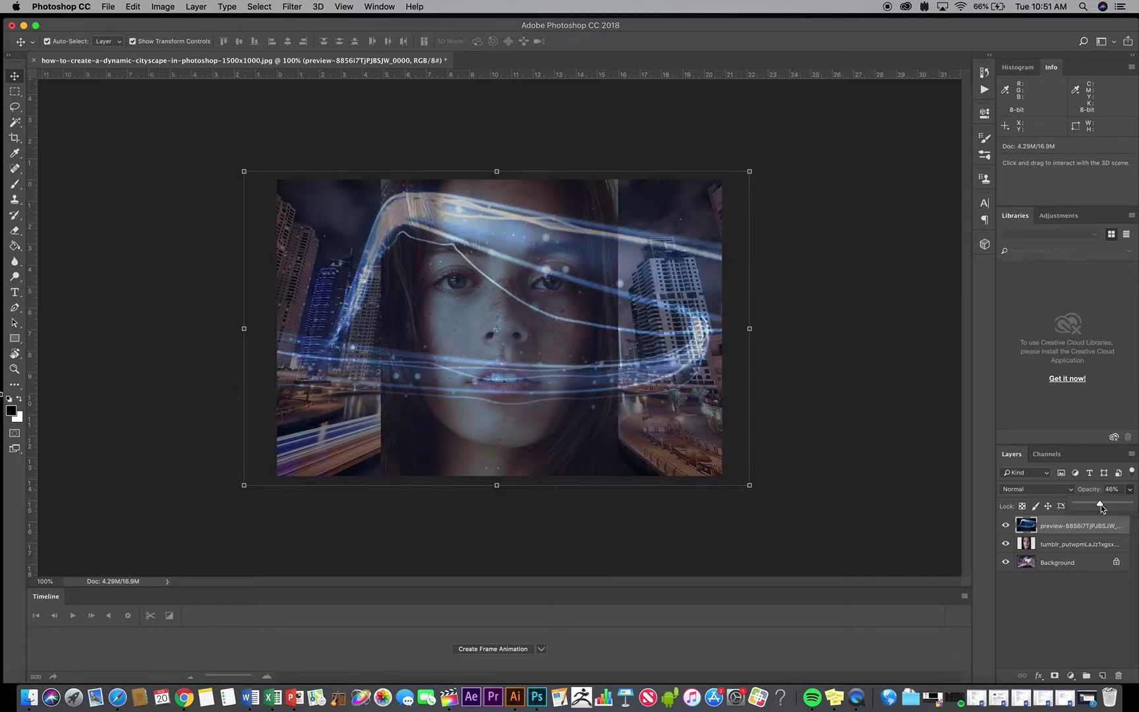
left_click_drag(1100, 504, 1130, 502)
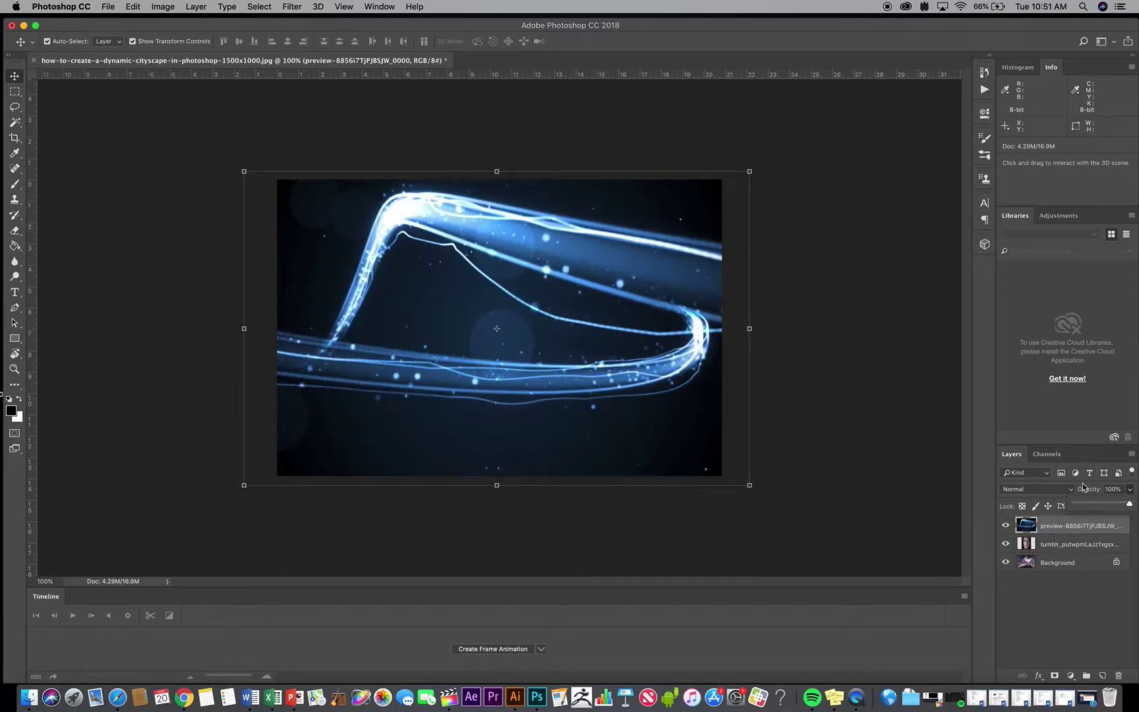
left_click(1064, 586)
left_click(1068, 525)
left_click(1130, 489)
left_click_drag(1118, 505, 1105, 506)
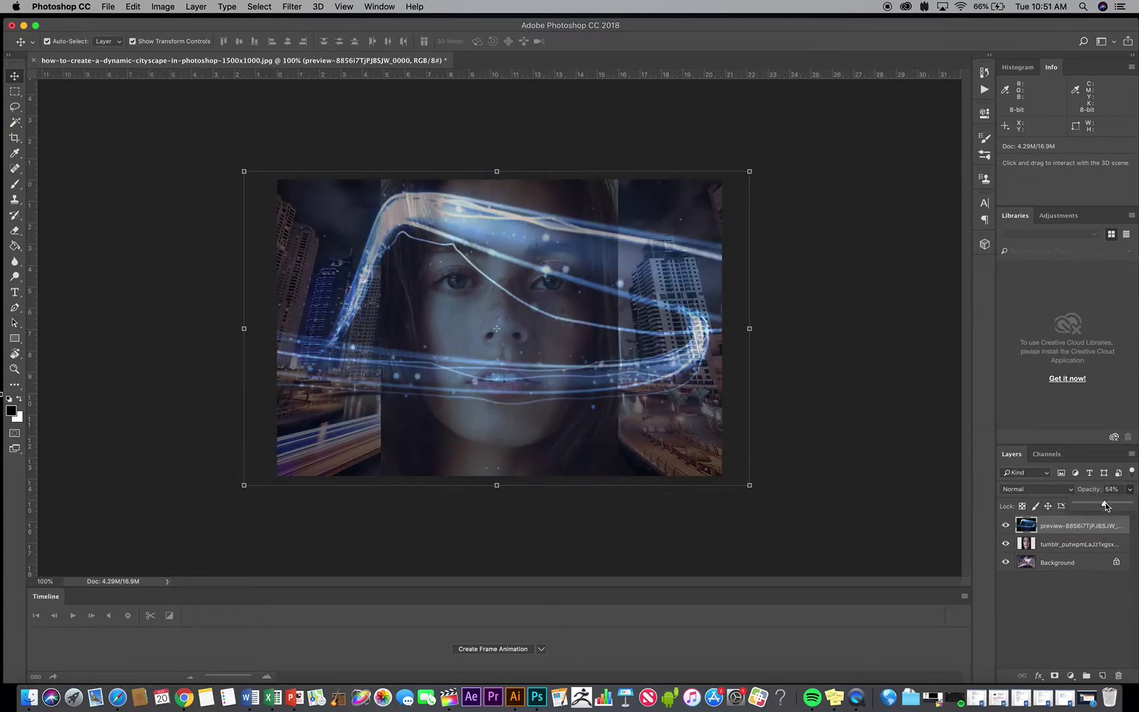
left_click(1130, 506)
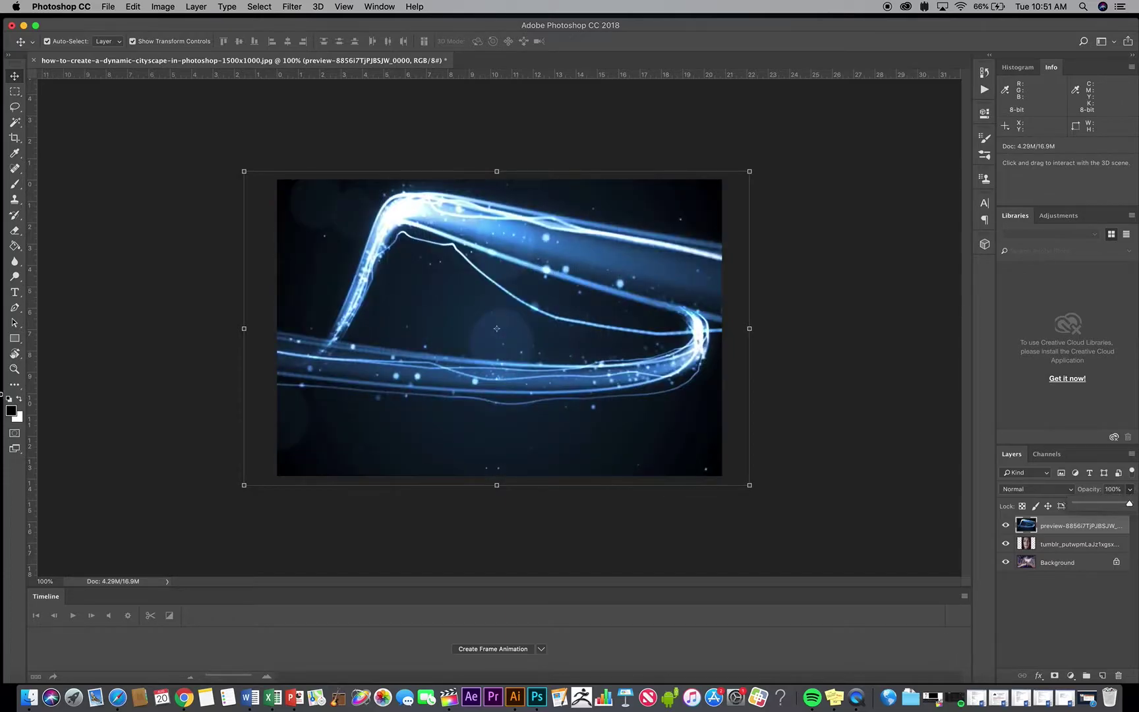
left_click(1043, 603)
Try Linear Burn and Vivid Light, set the light-streak layer to Overlay, then hide it.
left_click(1054, 529)
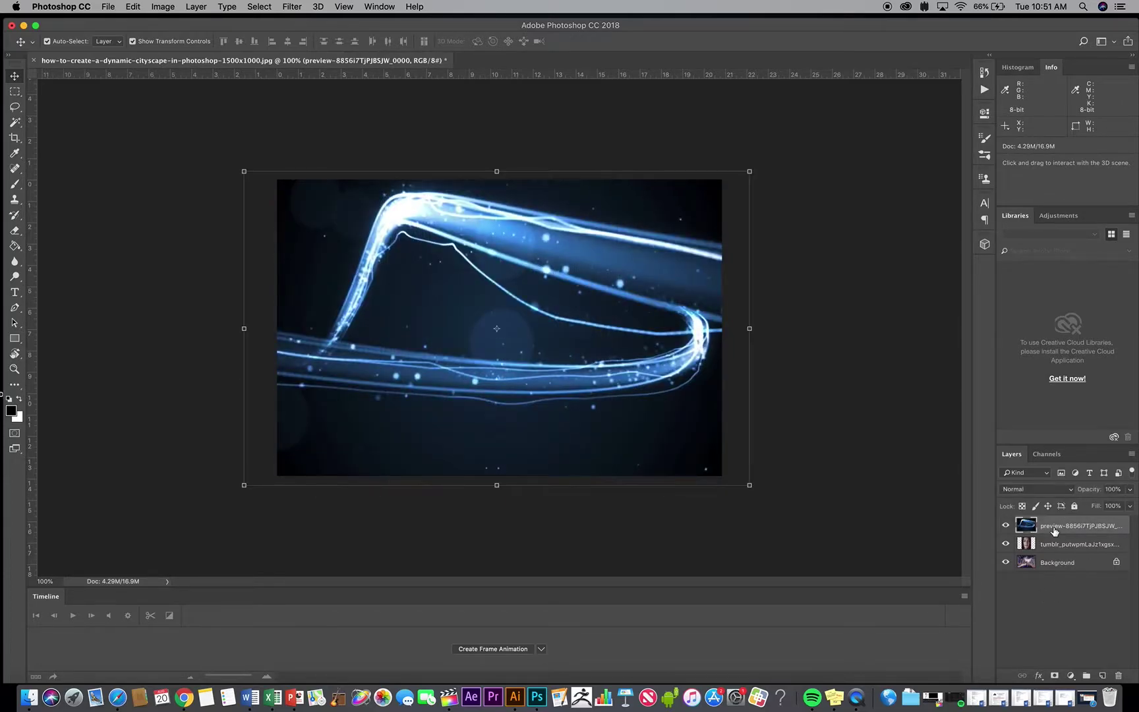
left_click(1047, 489)
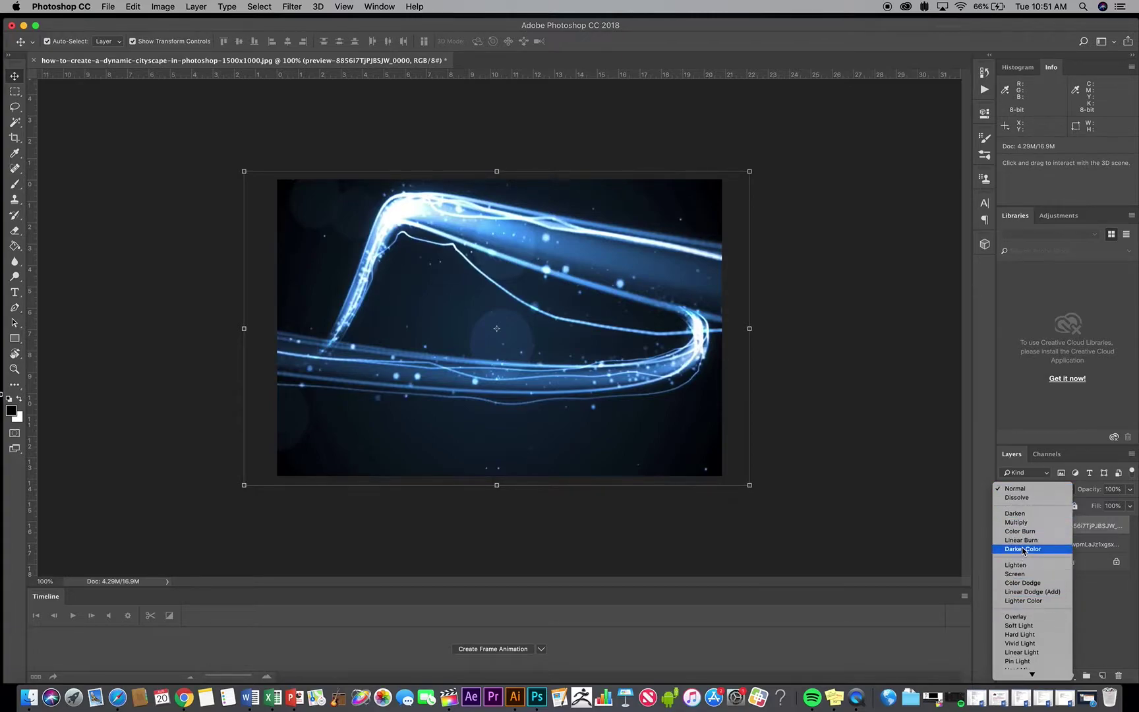
left_click(1022, 541)
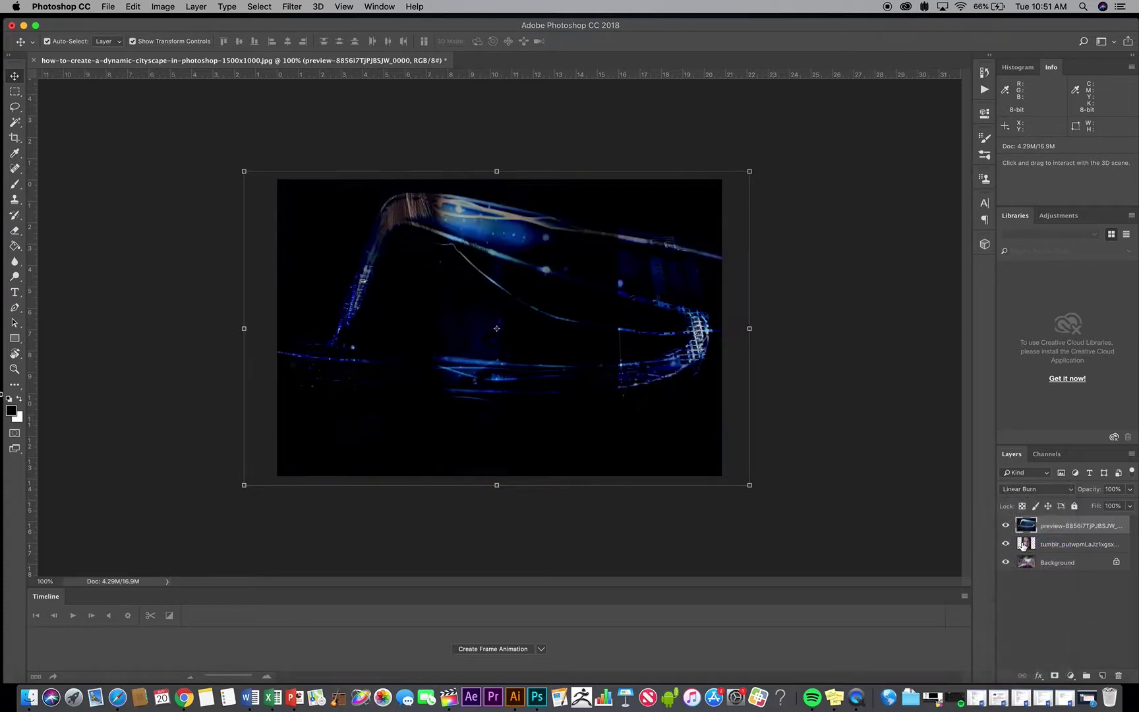
left_click(1042, 495)
left_click(1020, 597)
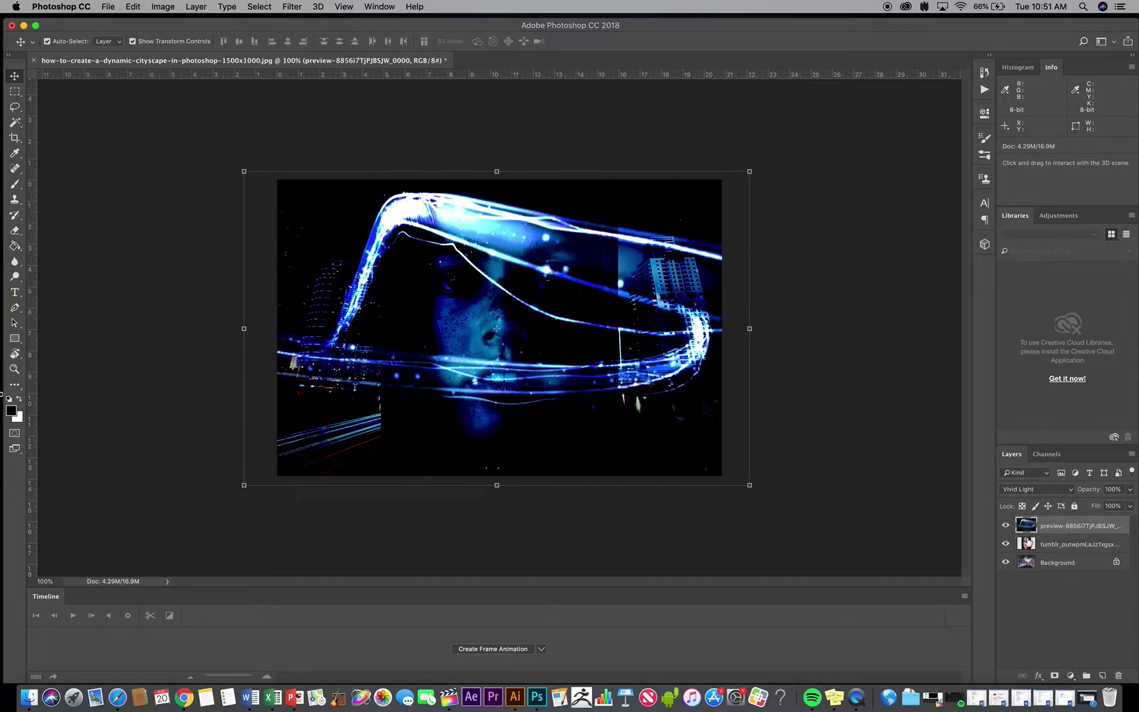
left_click(1038, 490)
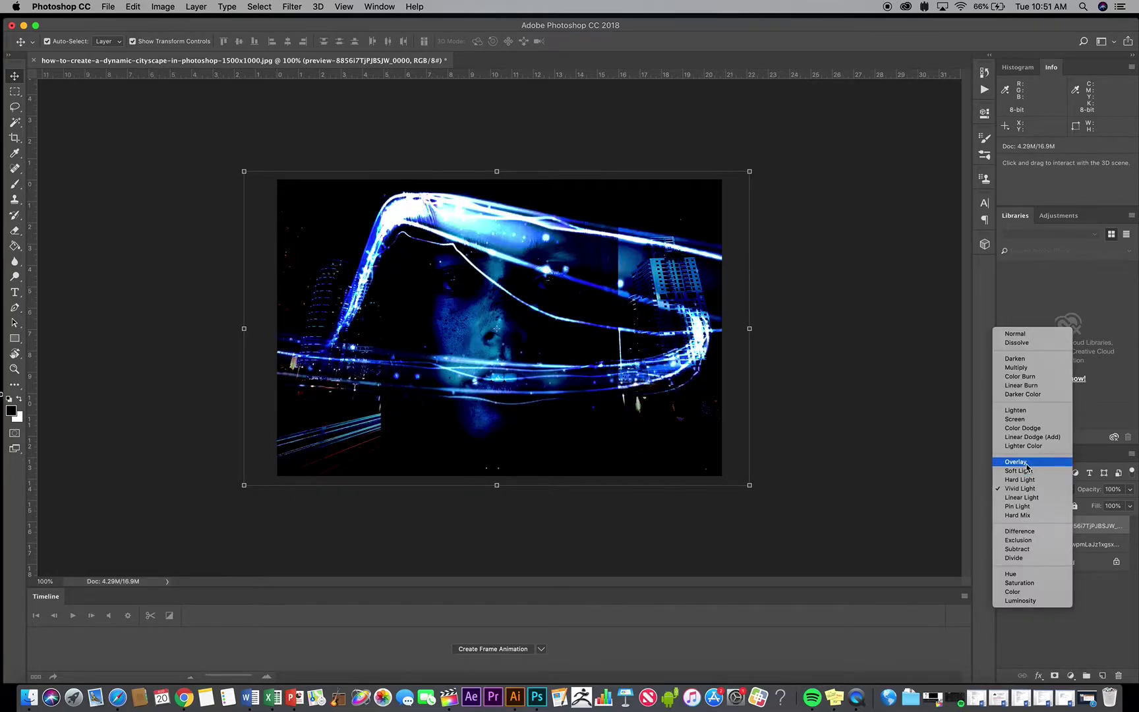
left_click(1026, 463)
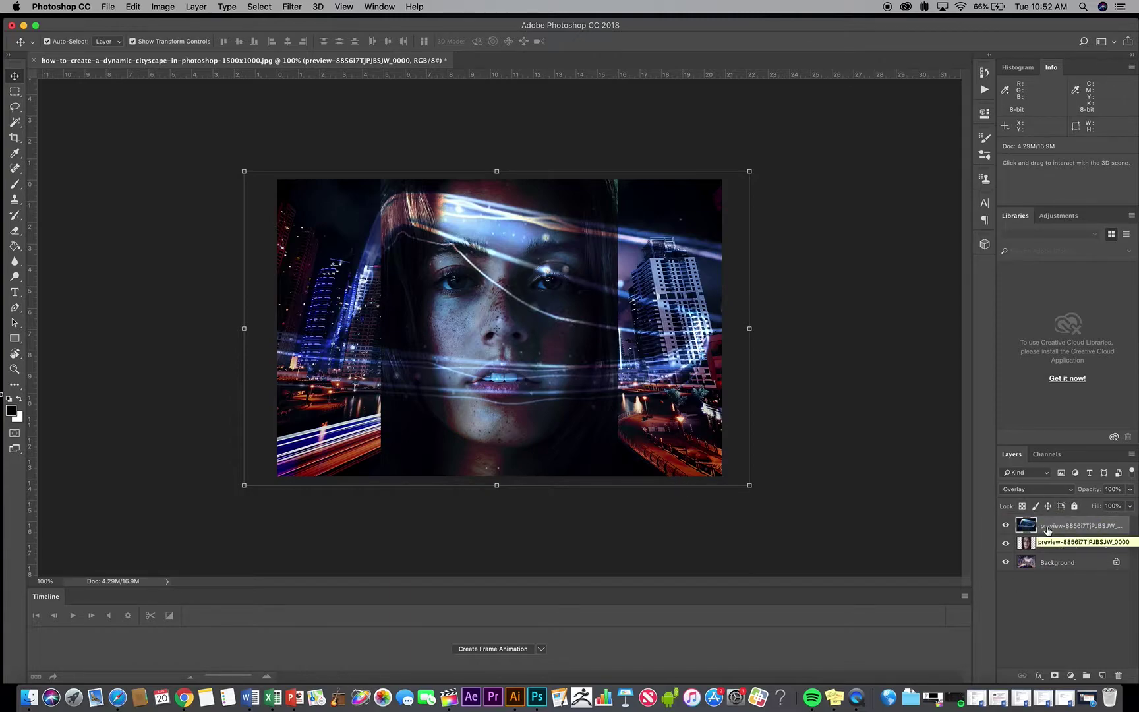
left_click(1006, 525)
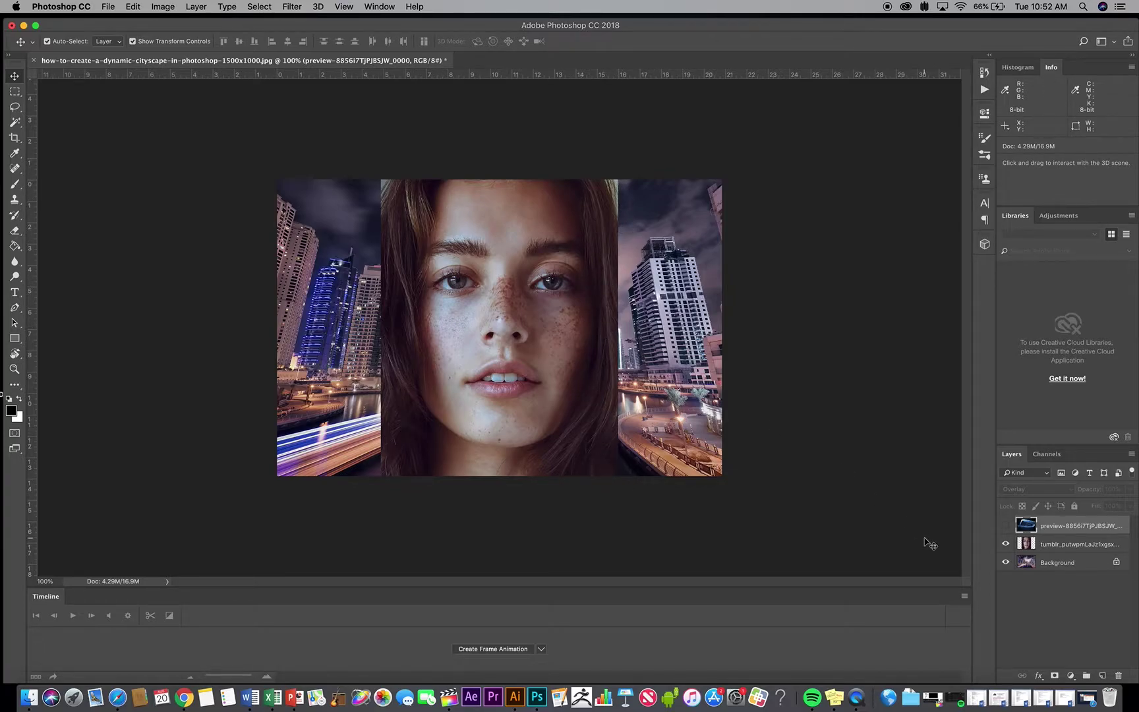
Add a Reveal All layer mask to the tumblr face layer via Layer > Layer Mask.
left_click(1052, 550)
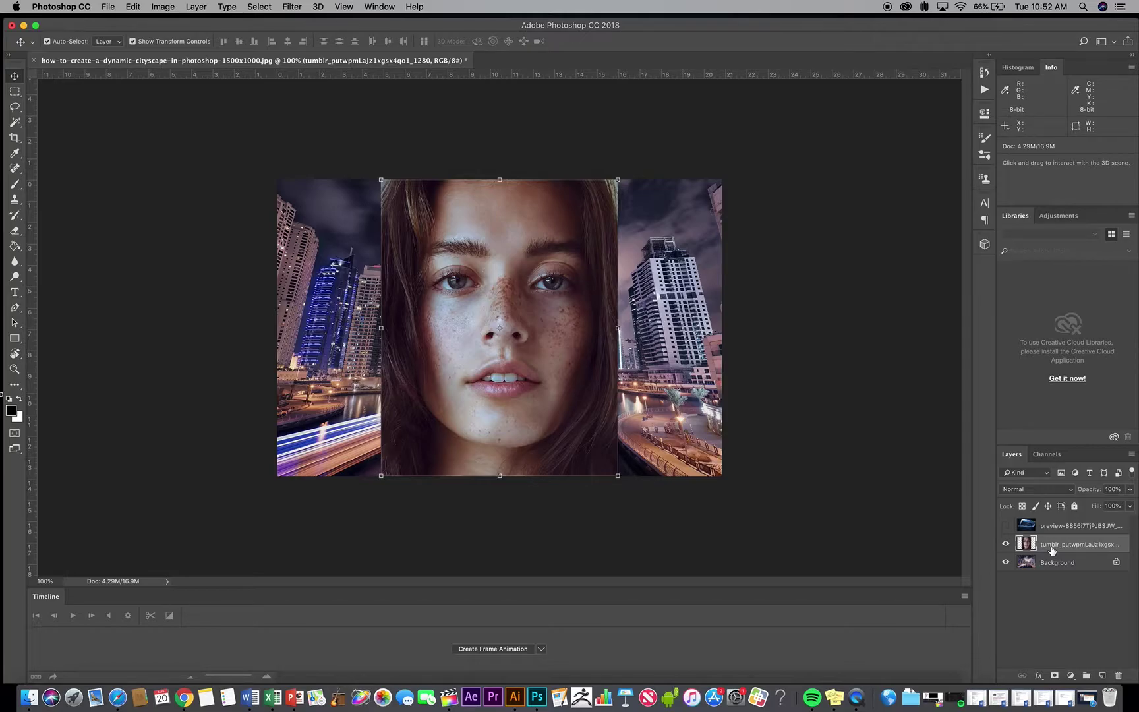
left_click(197, 7)
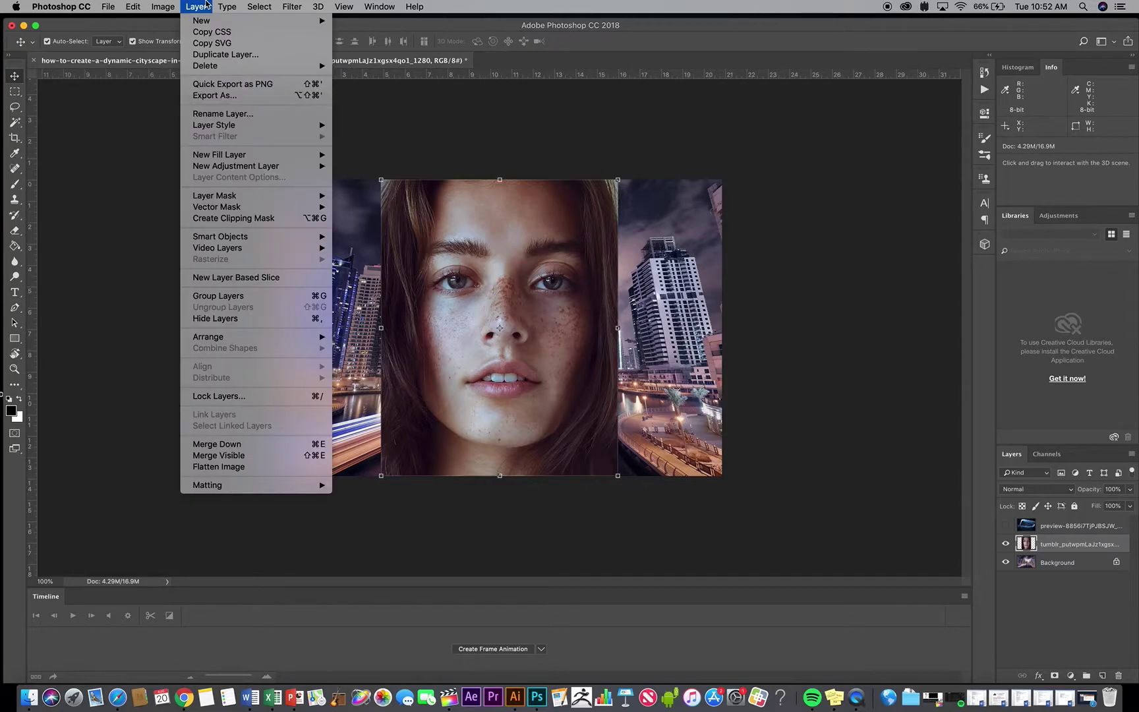
mouse_move(275, 197)
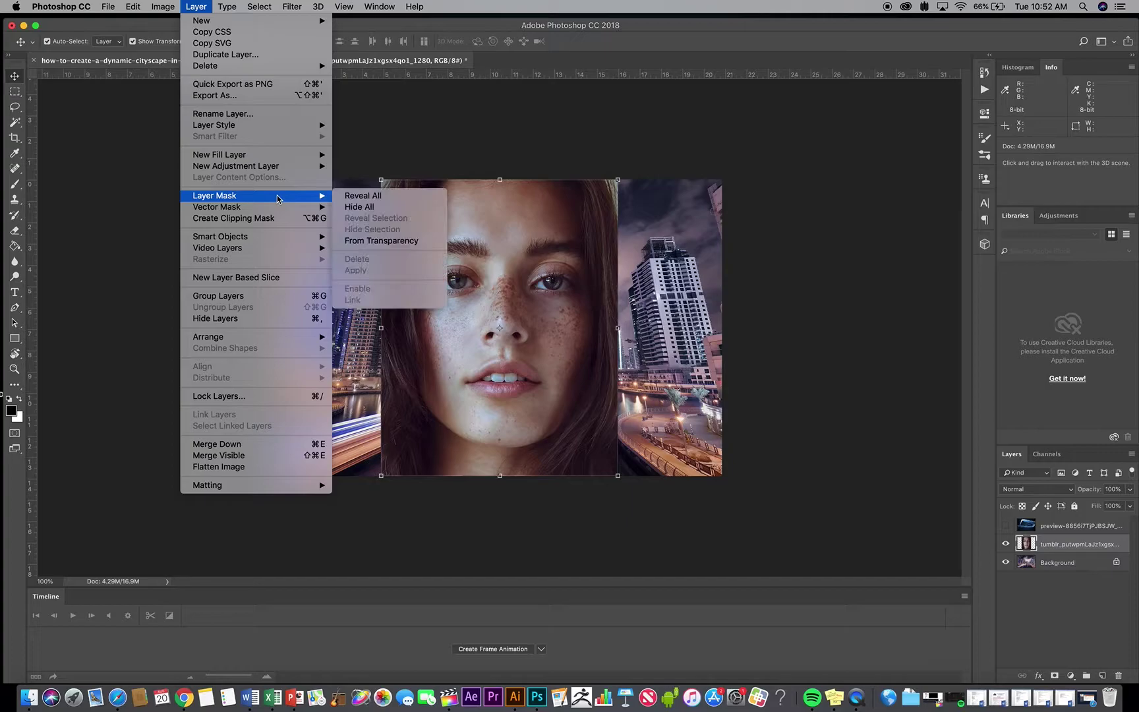
left_click(364, 195)
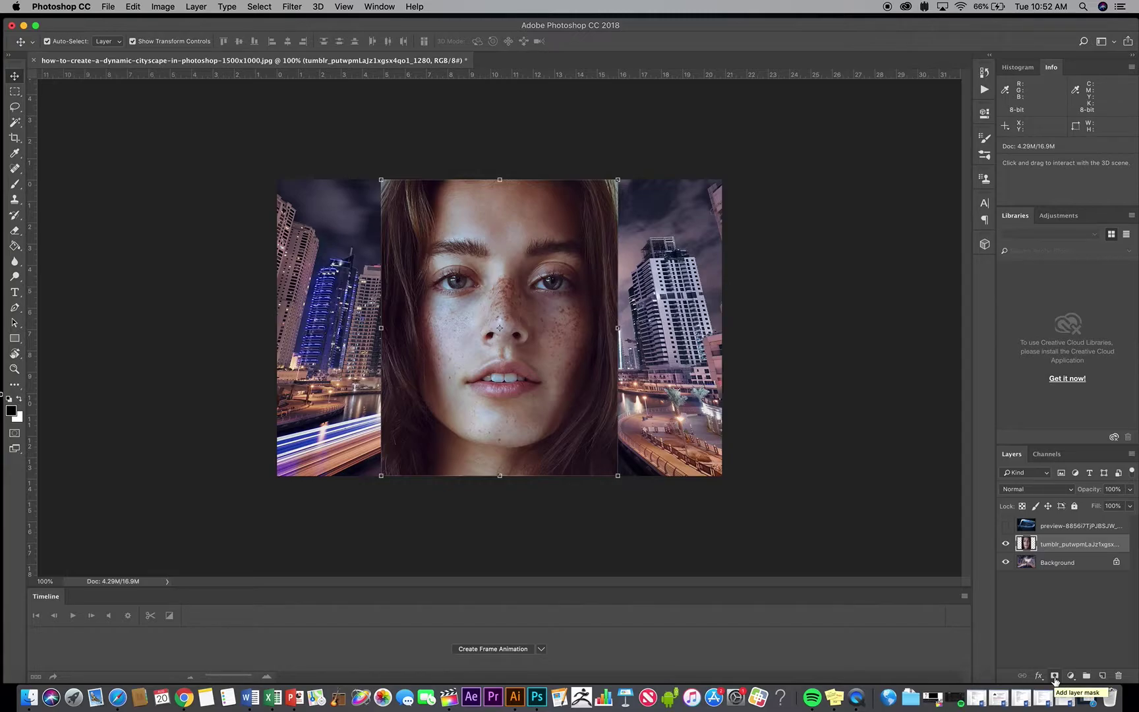
left_click(195, 7)
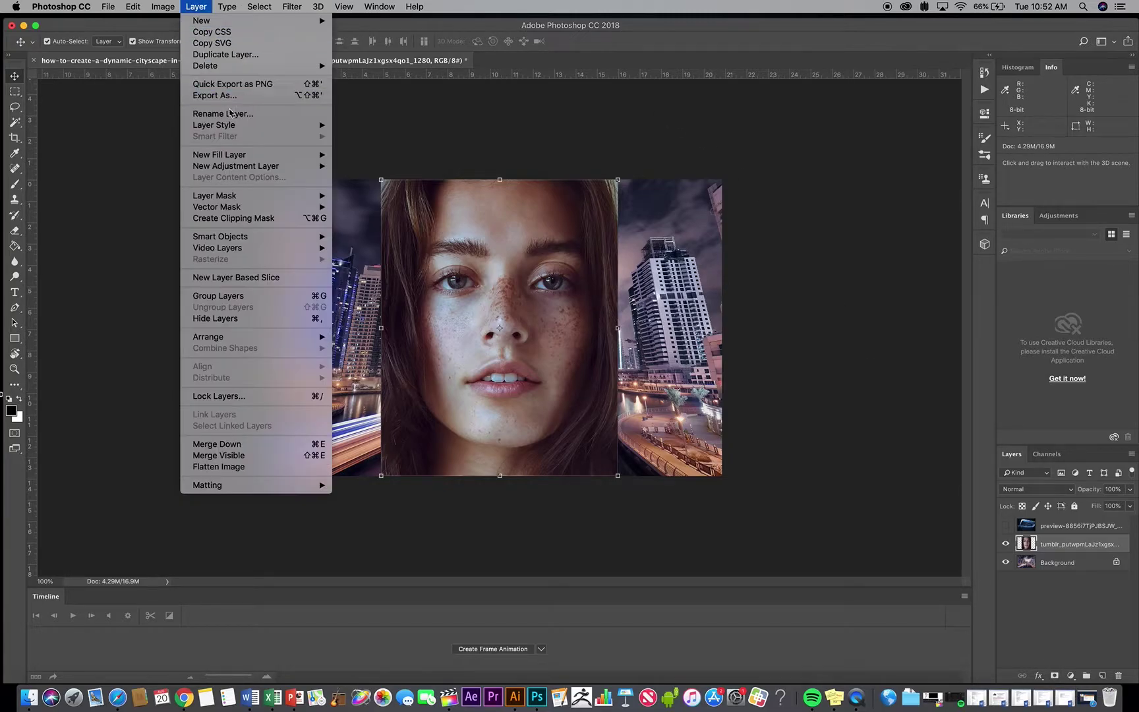
mouse_move(271, 197)
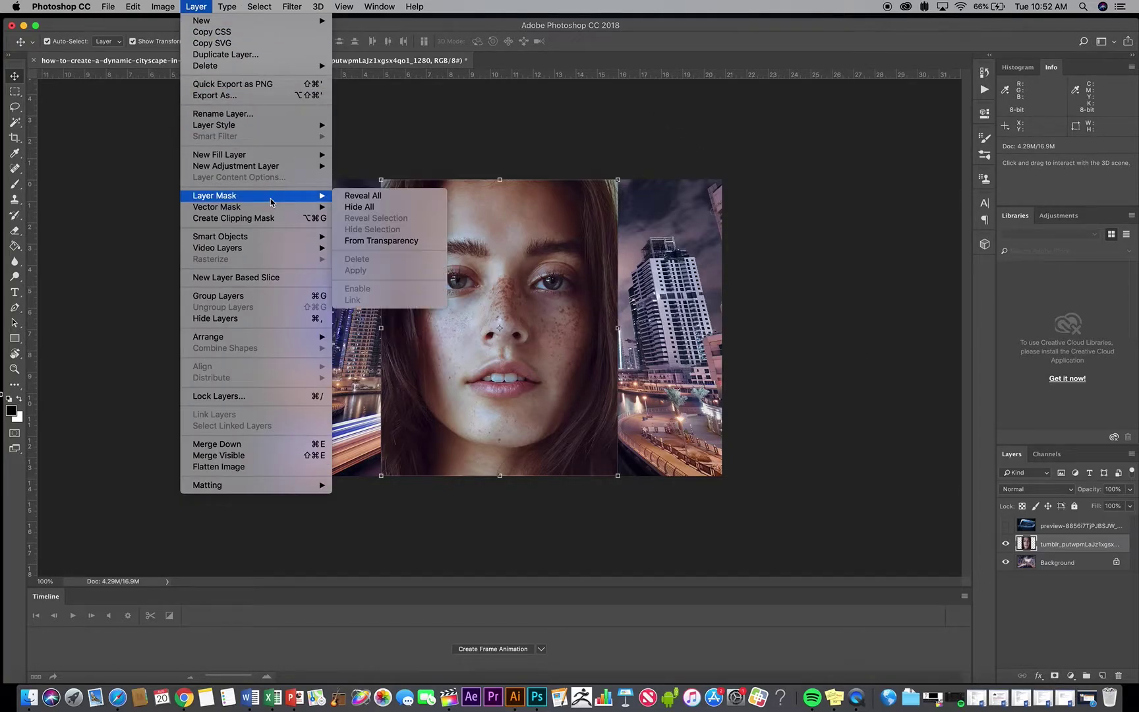
left_click(382, 199)
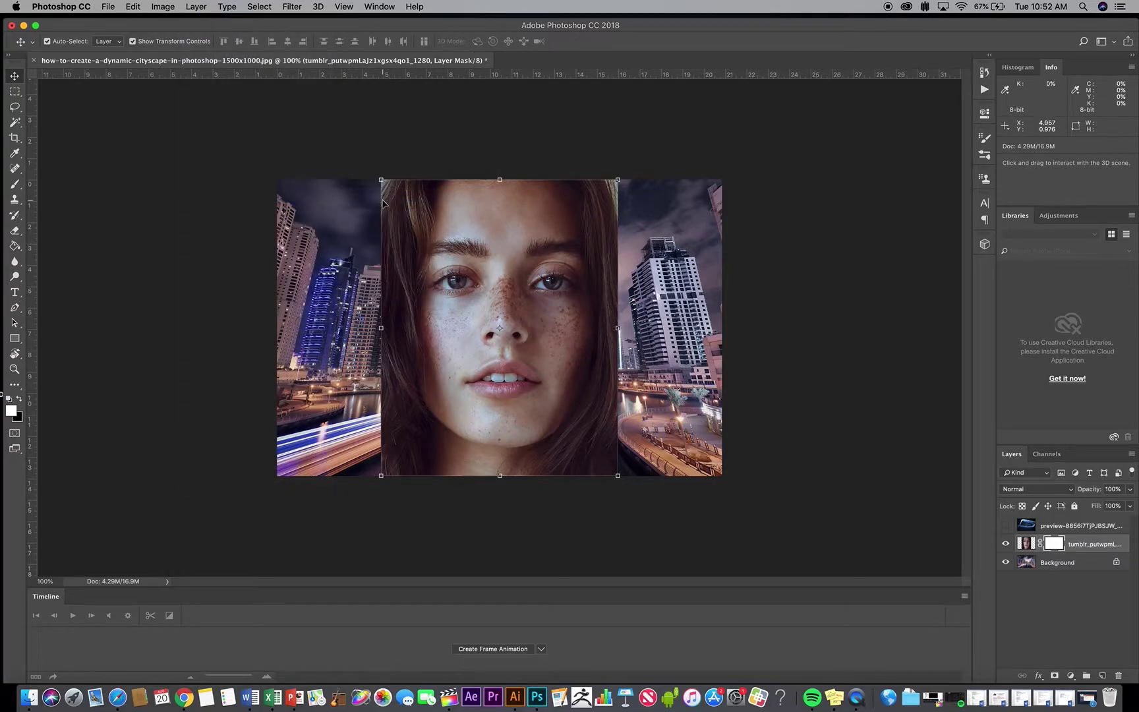
Swap the colours until black is the foreground colour.
left_click(19, 399)
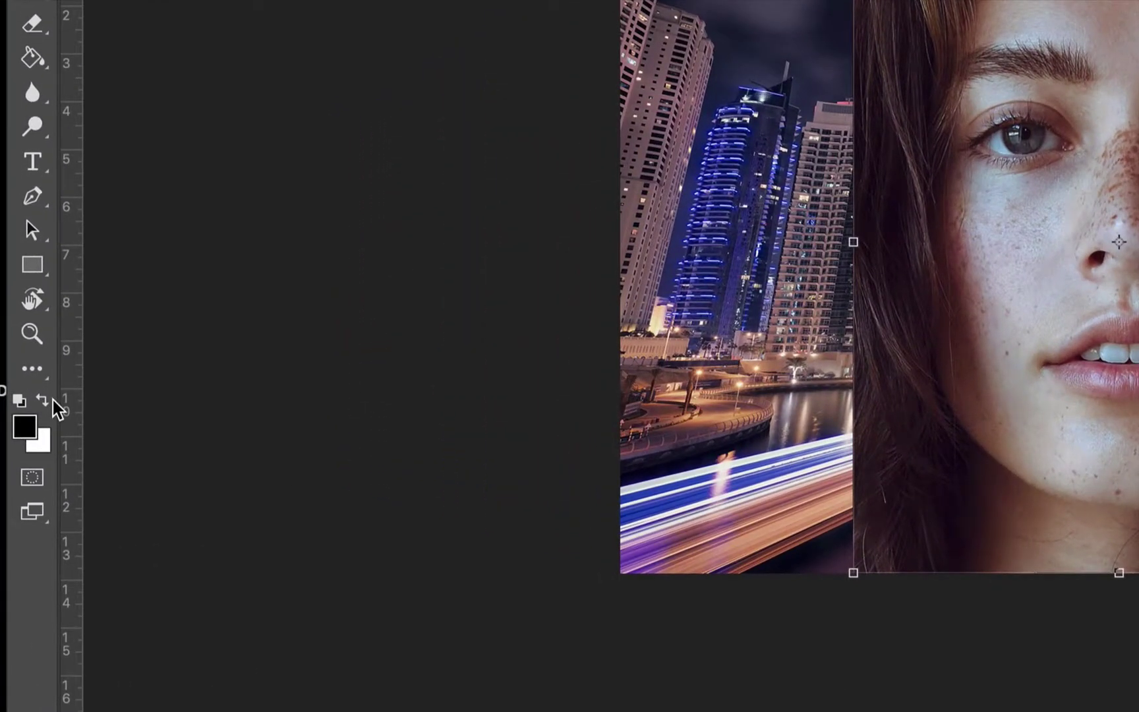
left_click(20, 400)
left_click(44, 399)
left_click(44, 399)
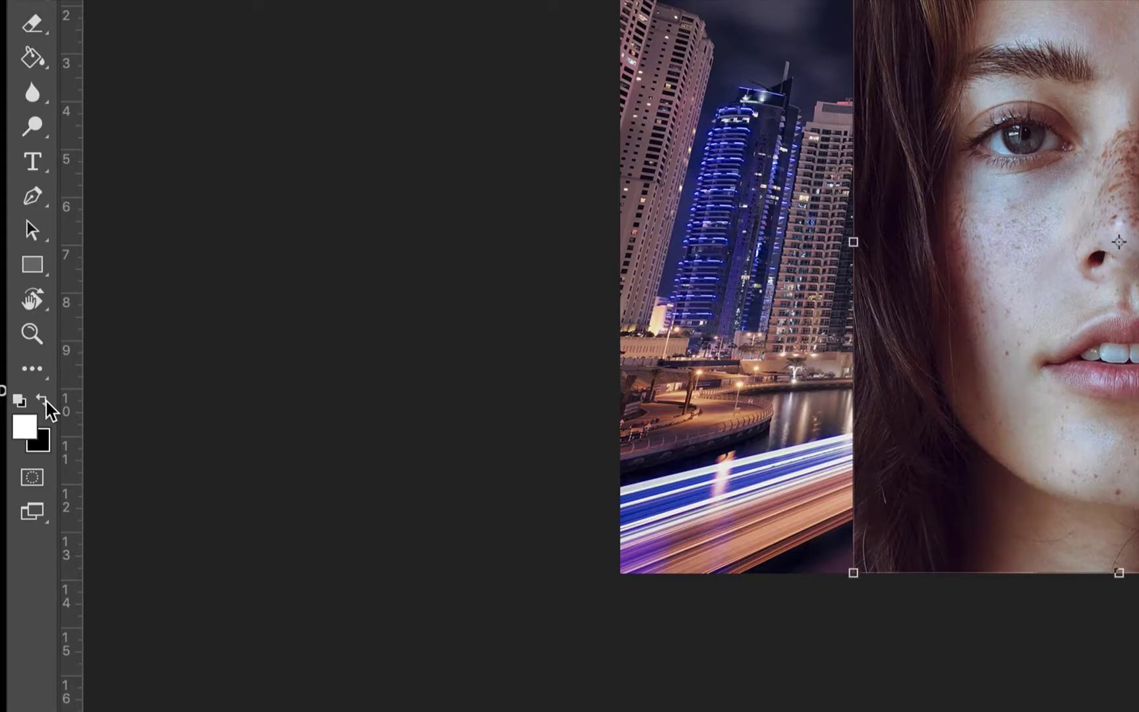
left_click(43, 400)
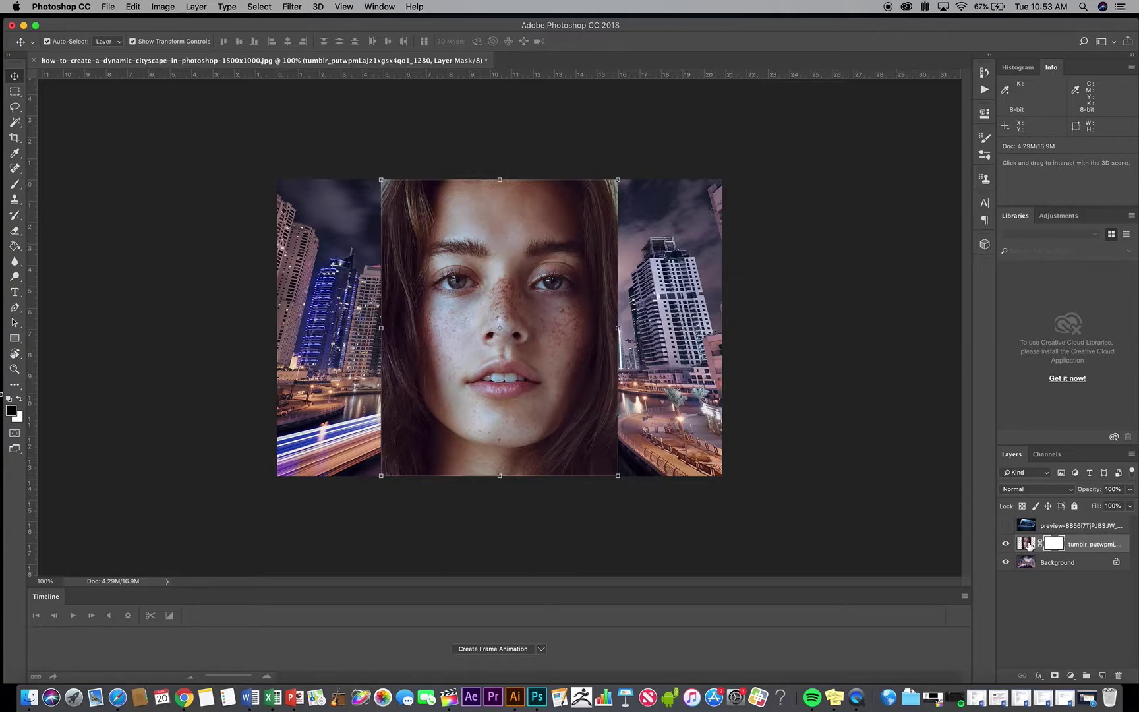
Make the face layer's mask thumbnail the editing target, with the Brush tool active.
left_click(1026, 542)
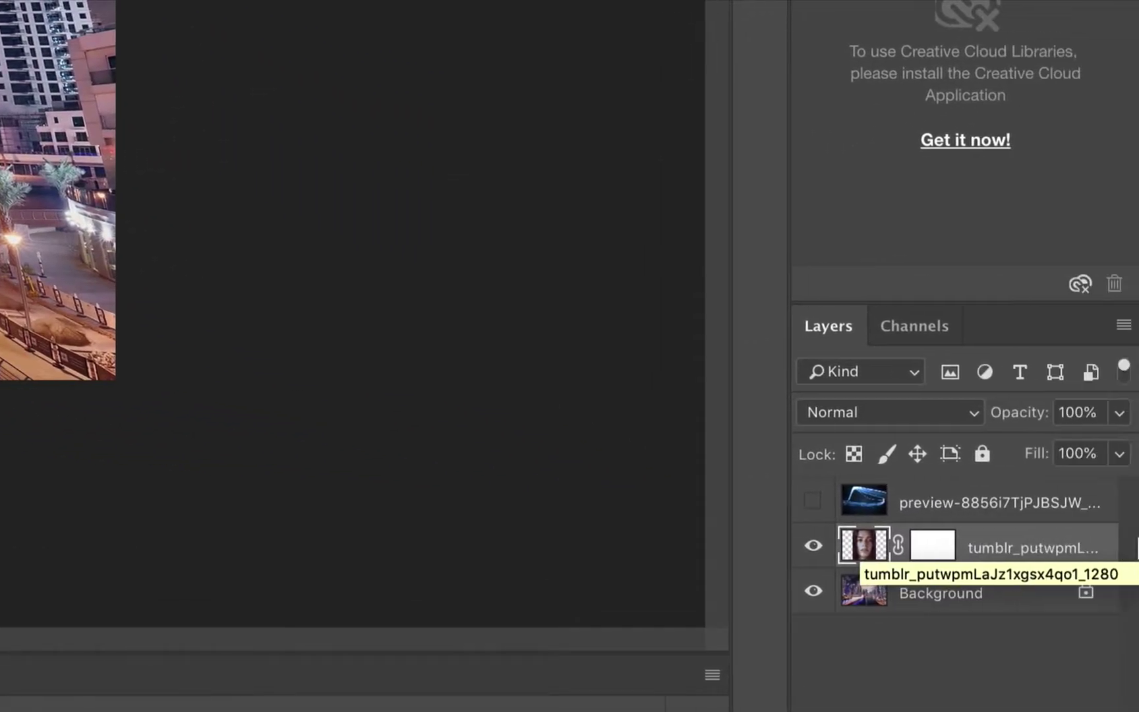
left_click(925, 552)
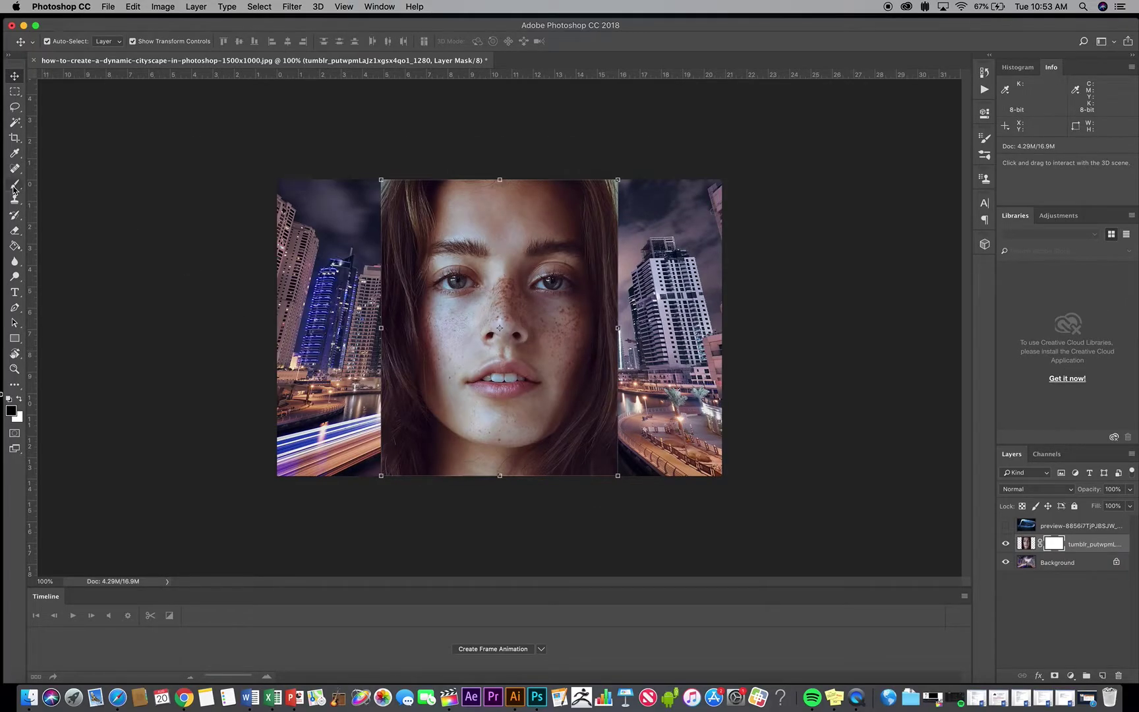
key("b")
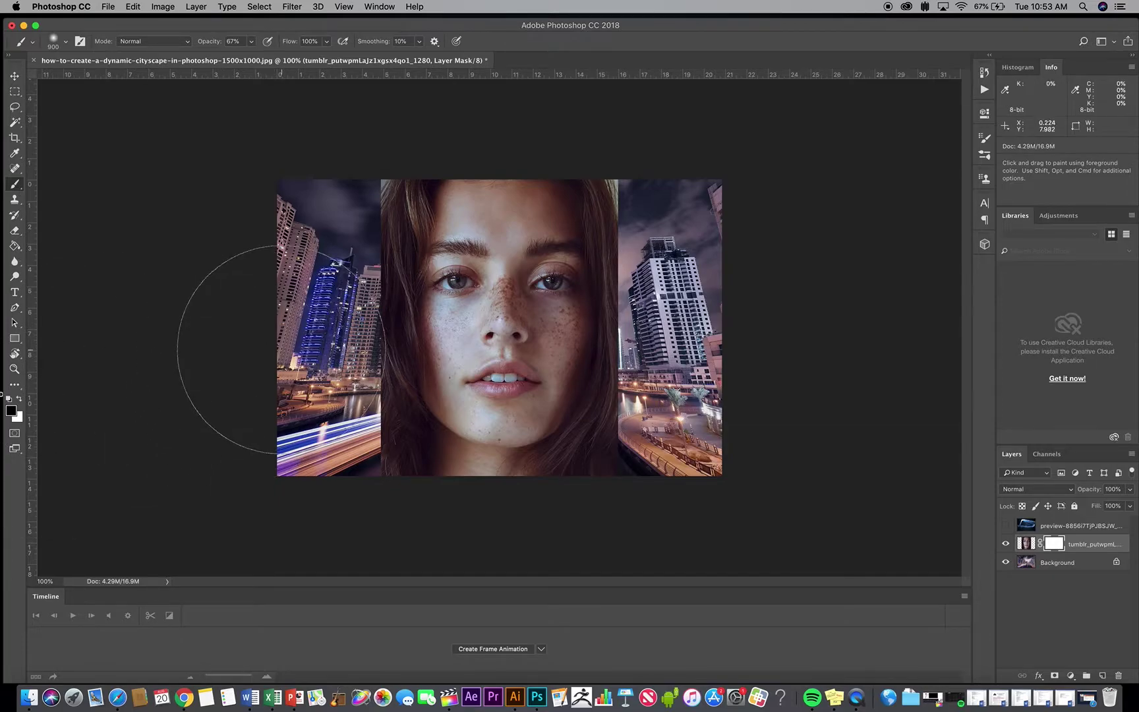
Set up a 400 px Soft Round brush from the General Brushes set.
key("bracketleft")
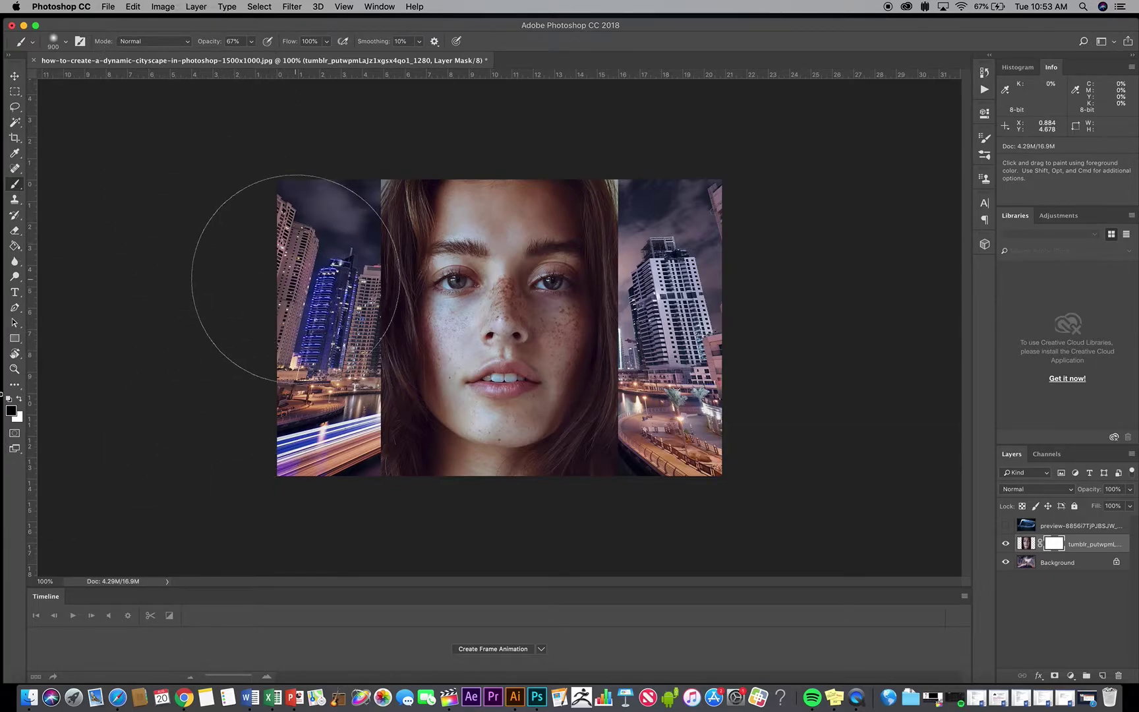
key("bracketleft")
key("bracketleft")
key("bracketleft")
key("bracketleft")
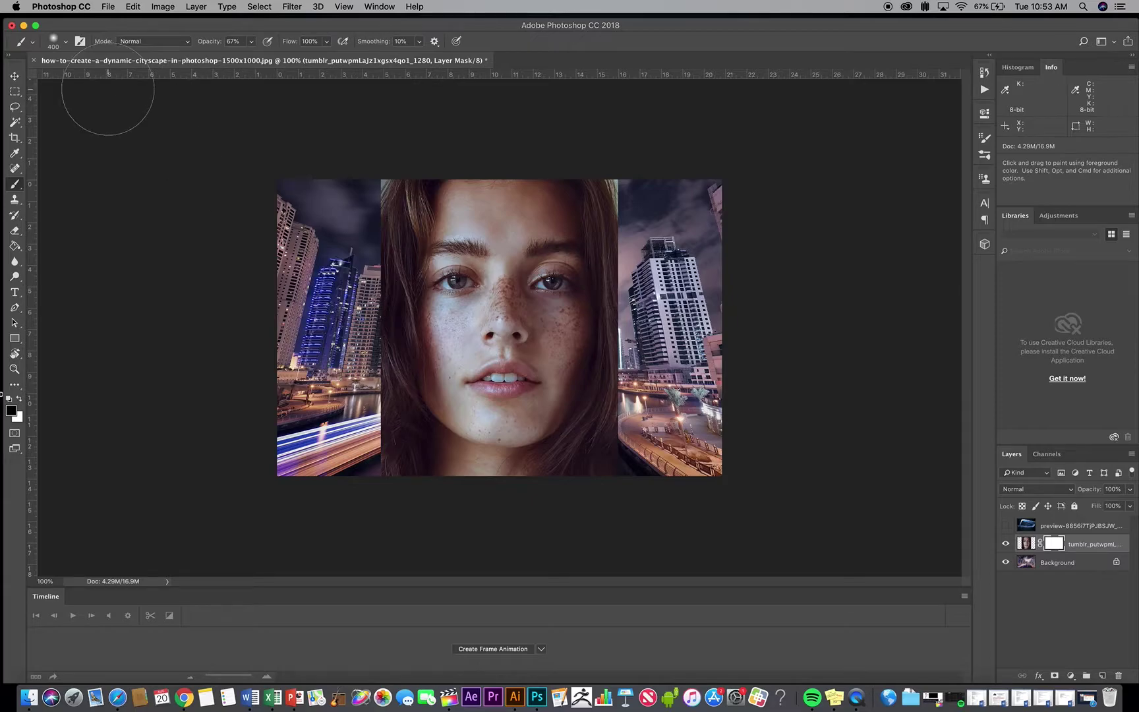
left_click(62, 42)
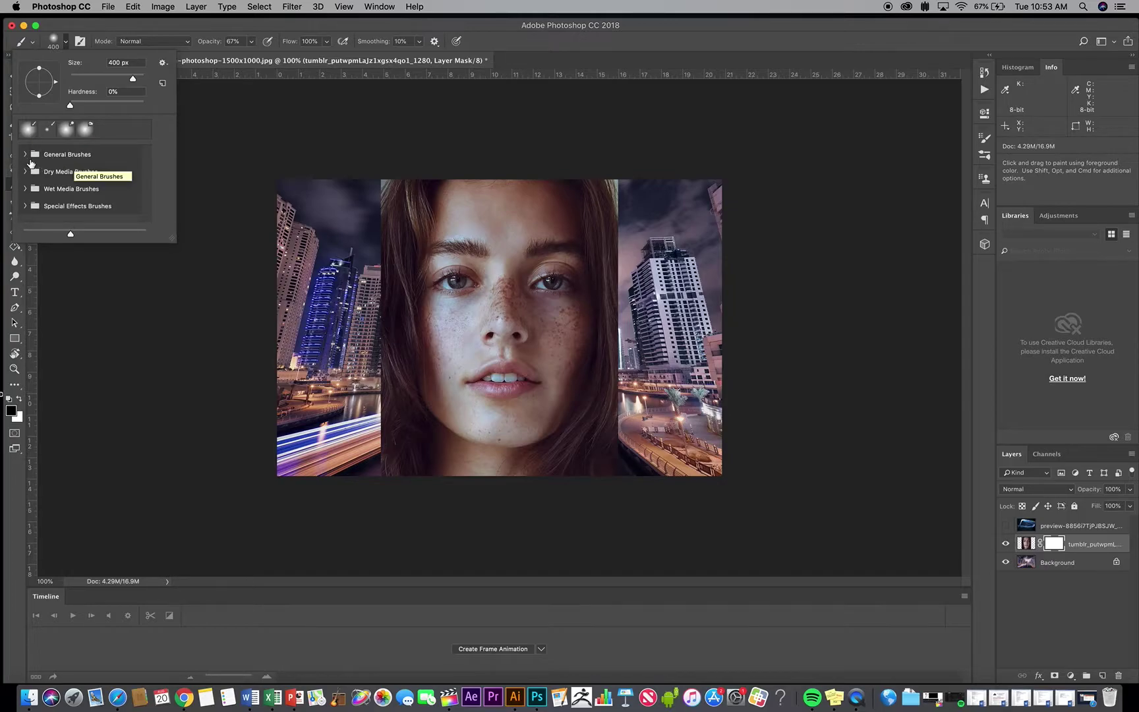
left_click(25, 154)
left_click(78, 182)
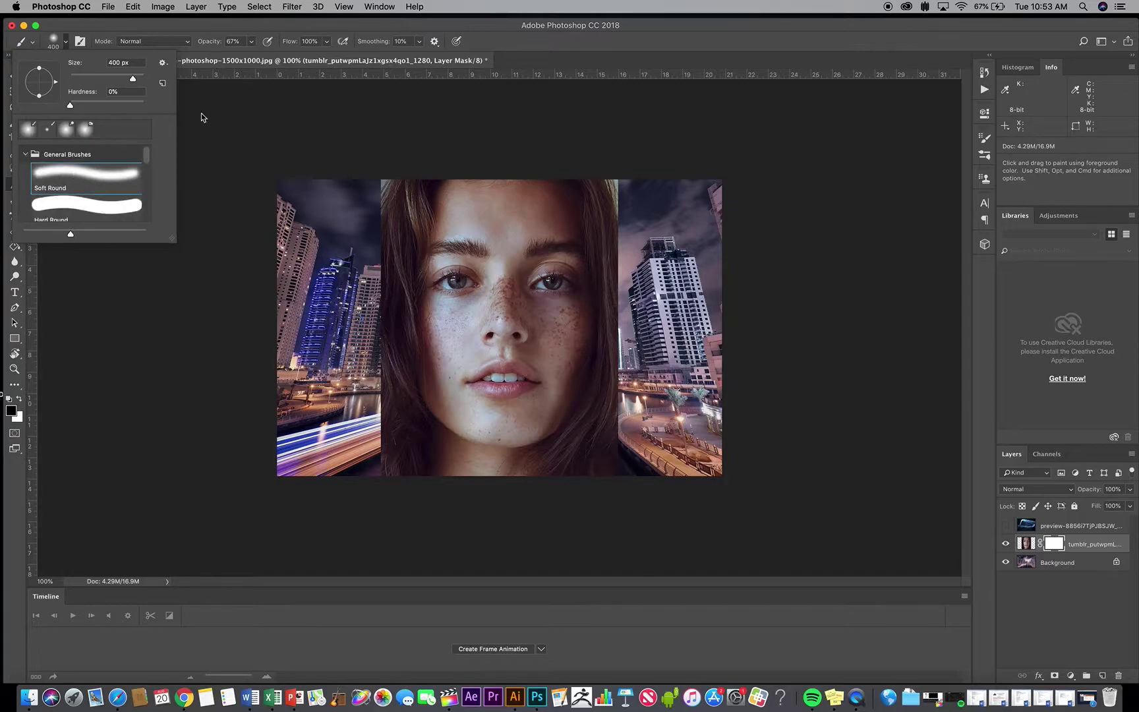
left_click(378, 25)
Paint black on the mask along the face's left and right edges, enlarging the brush to 800.
left_click(359, 234)
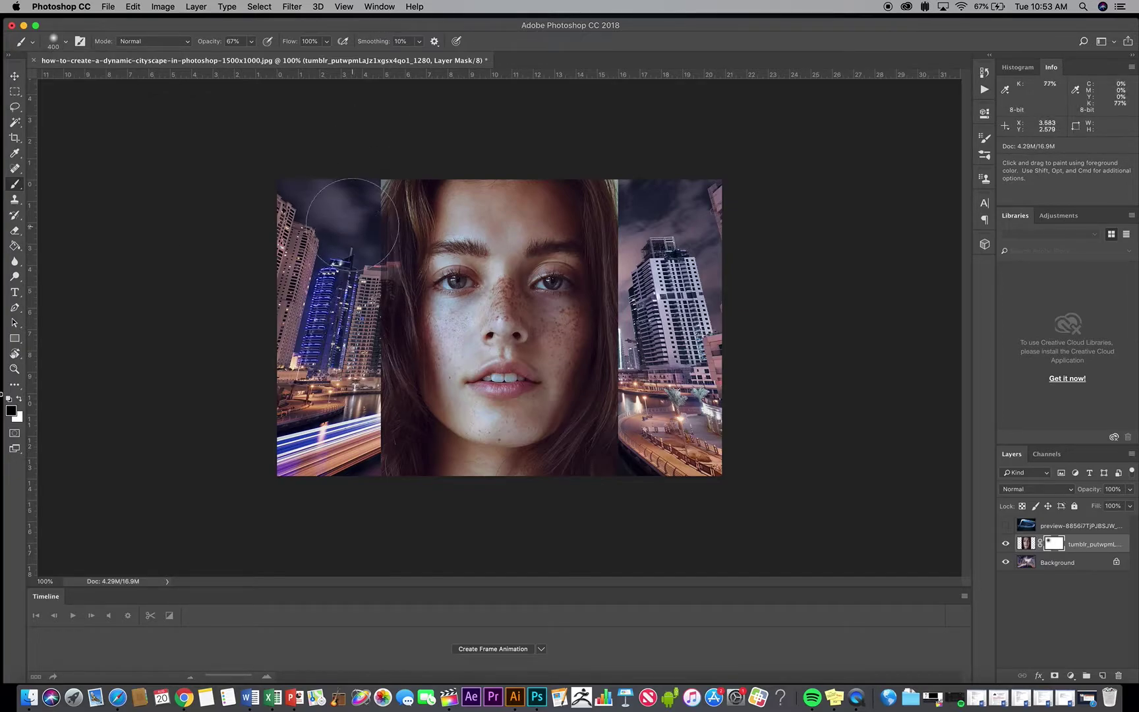
mouse_move(353, 221)
left_mouse_down()
mouse_move(356, 140)
mouse_move(364, 435)
mouse_move(351, 478)
left_mouse_up()
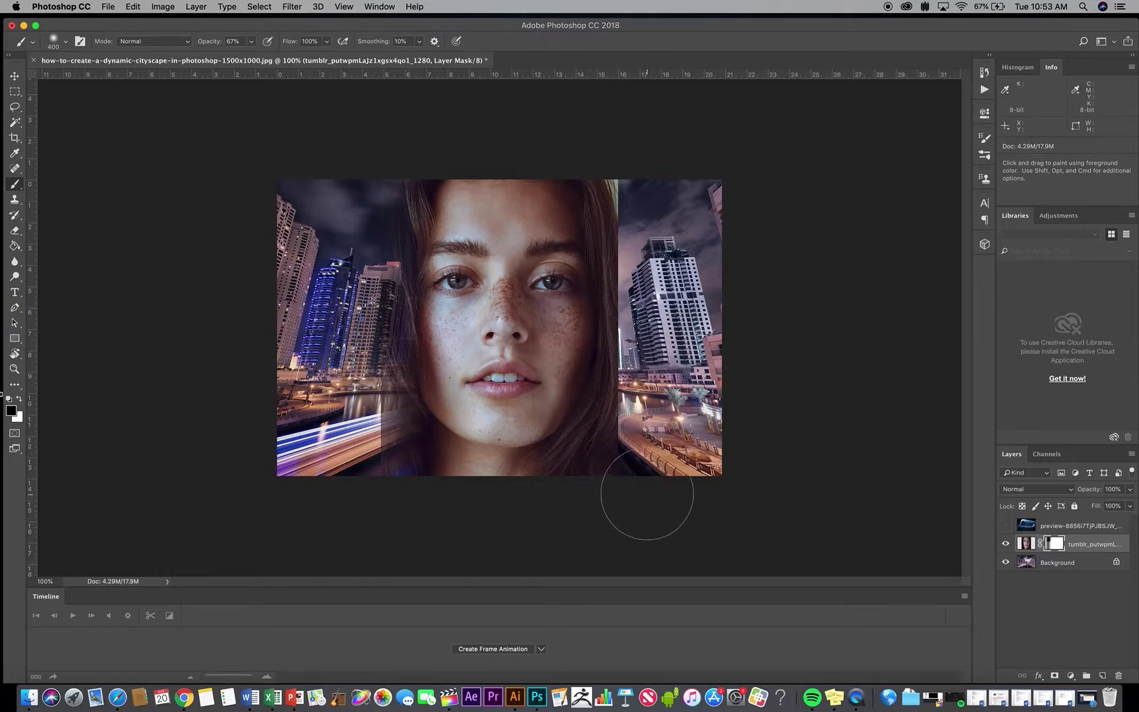
mouse_move(647, 493)
left_mouse_down()
mouse_move(626, 422)
mouse_move(639, 467)
mouse_move(643, 158)
left_mouse_up()
key("bracketright")
key("bracketright")
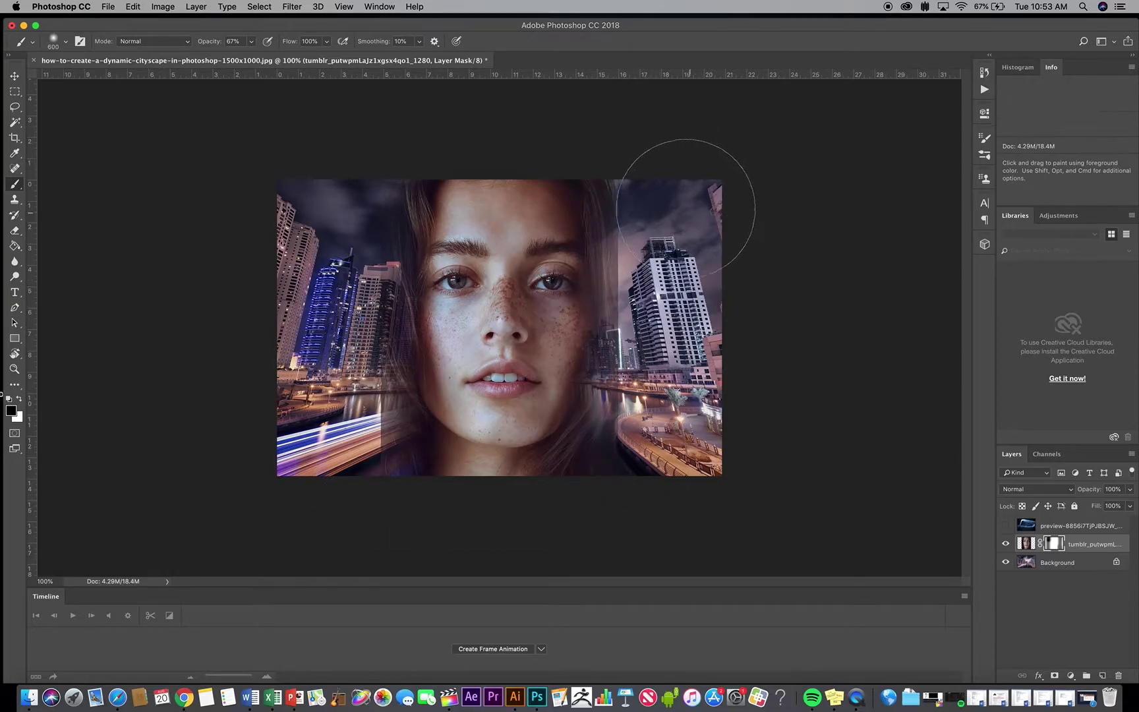
right_click(682, 208)
key("bracketright")
key("bracketright")
key("Escape")
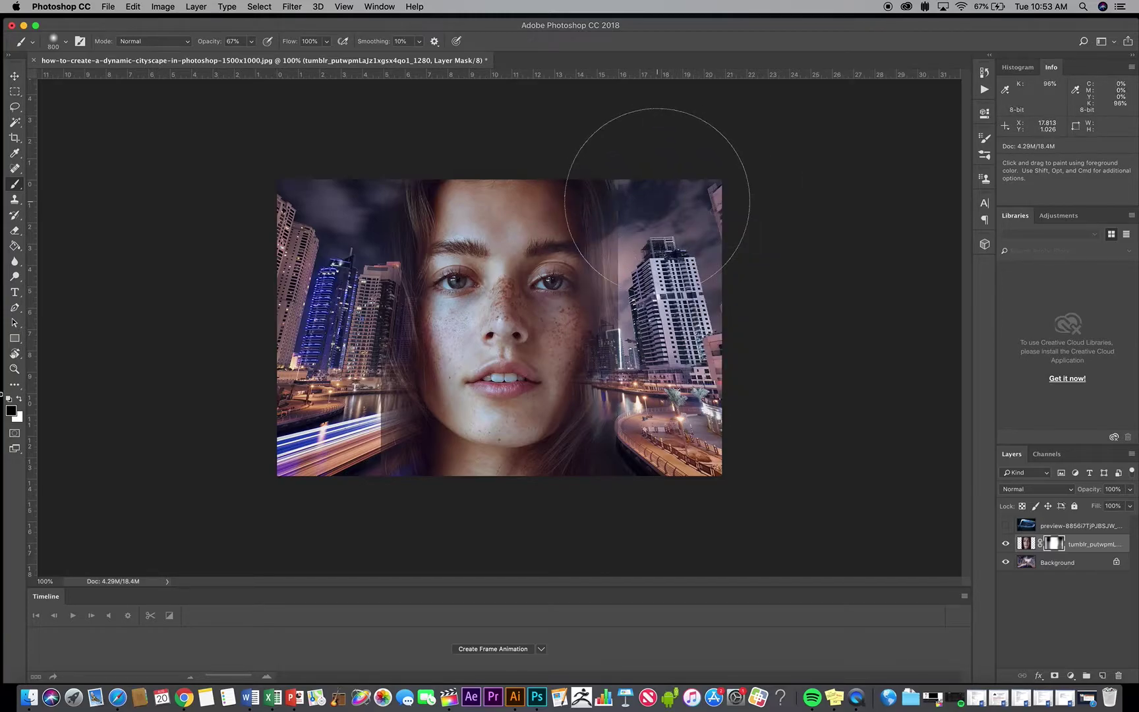
mouse_move(656, 200)
left_mouse_down()
mouse_move(643, 137)
mouse_move(637, 152)
mouse_move(697, 241)
mouse_move(685, 294)
left_mouse_up()
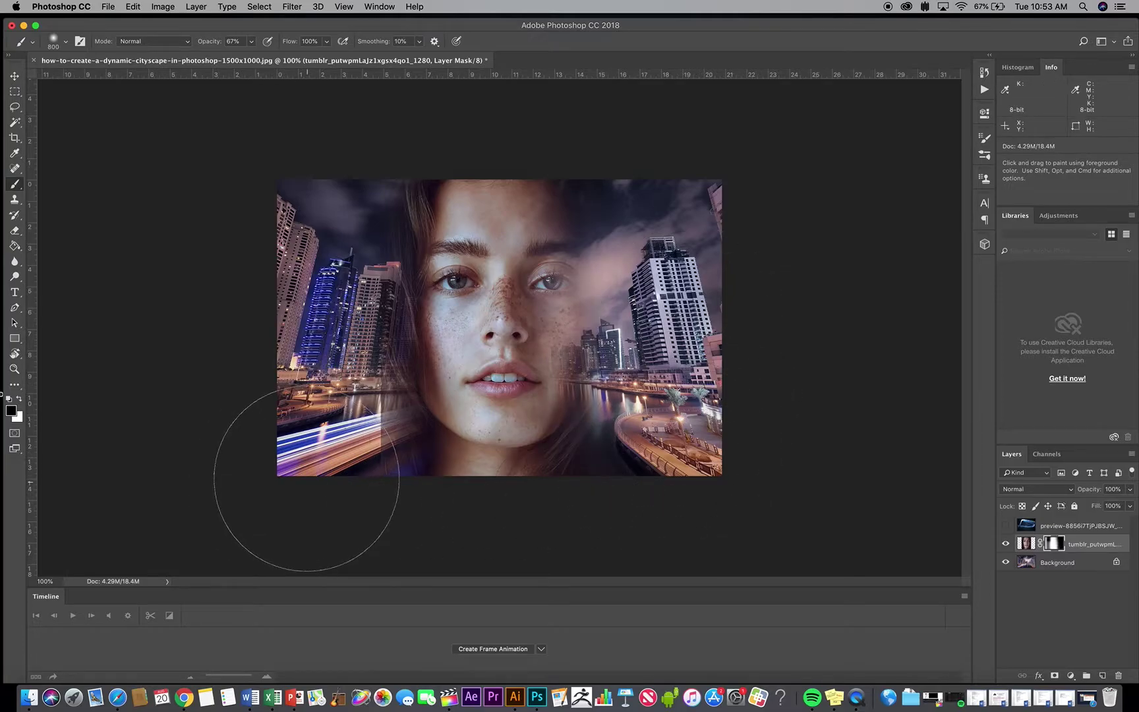
Soften the edge over the light streaks at size 600, then make white the foreground and show the streak layer.
key("bracketleft")
key("bracketleft")
left_click(363, 388)
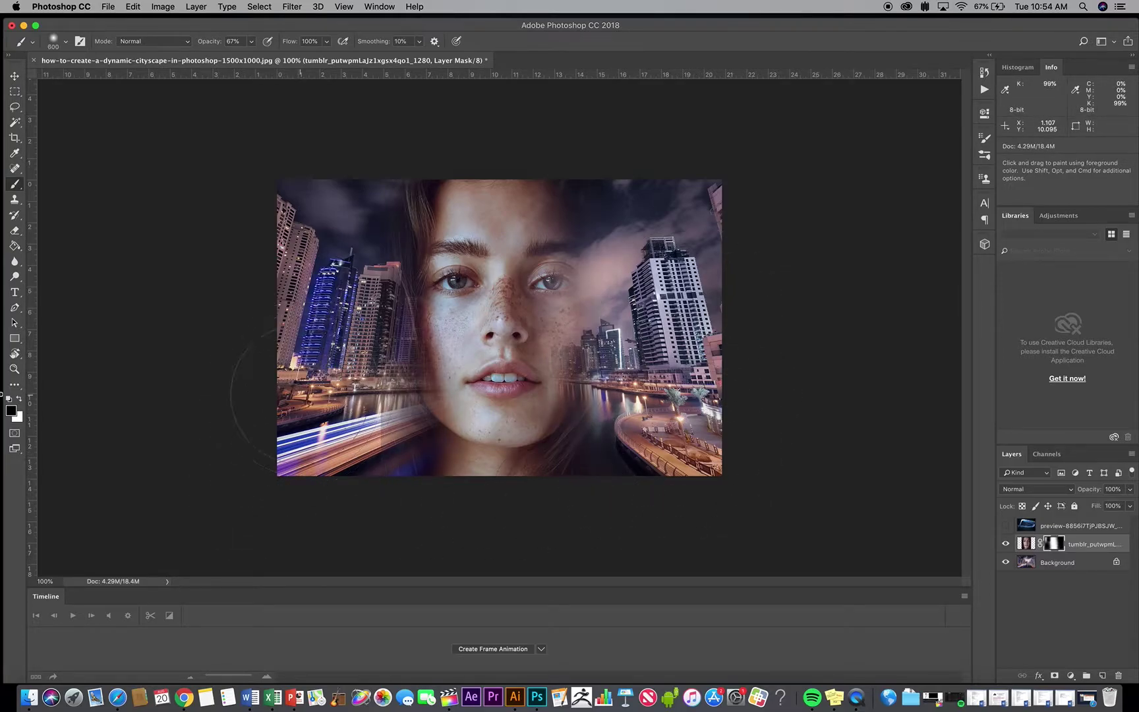
mouse_move(347, 407)
left_mouse_down()
mouse_move(369, 443)
mouse_move(386, 428)
left_mouse_up()
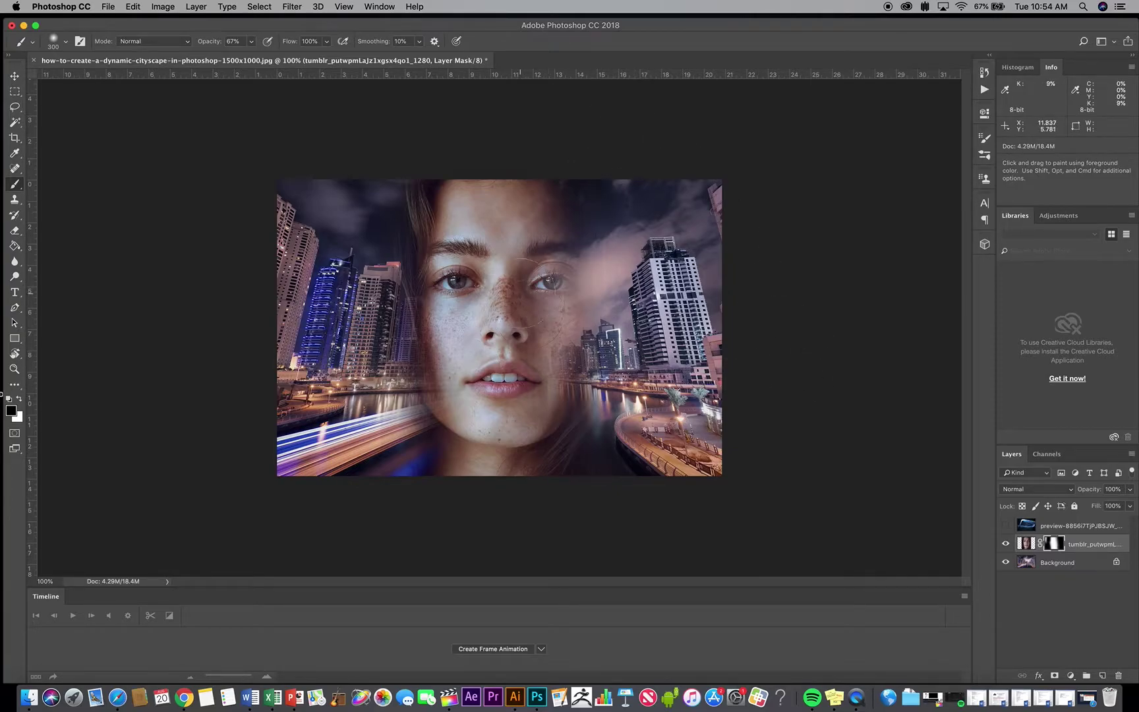
left_click(18, 400)
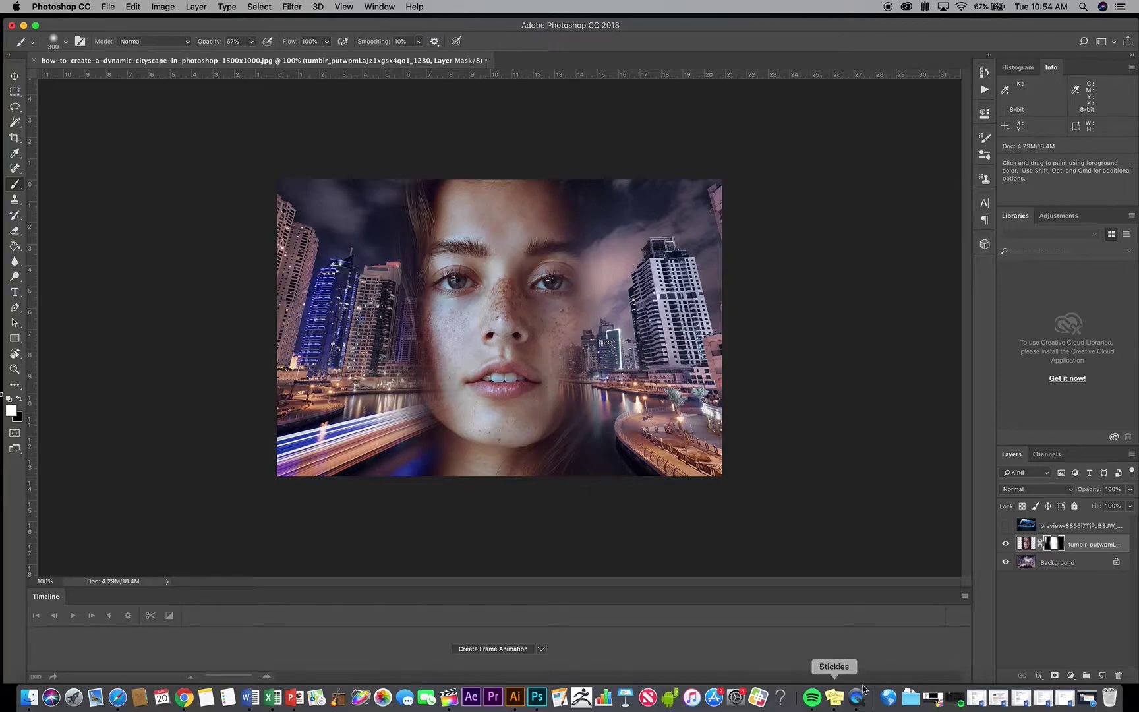
left_click(1005, 525)
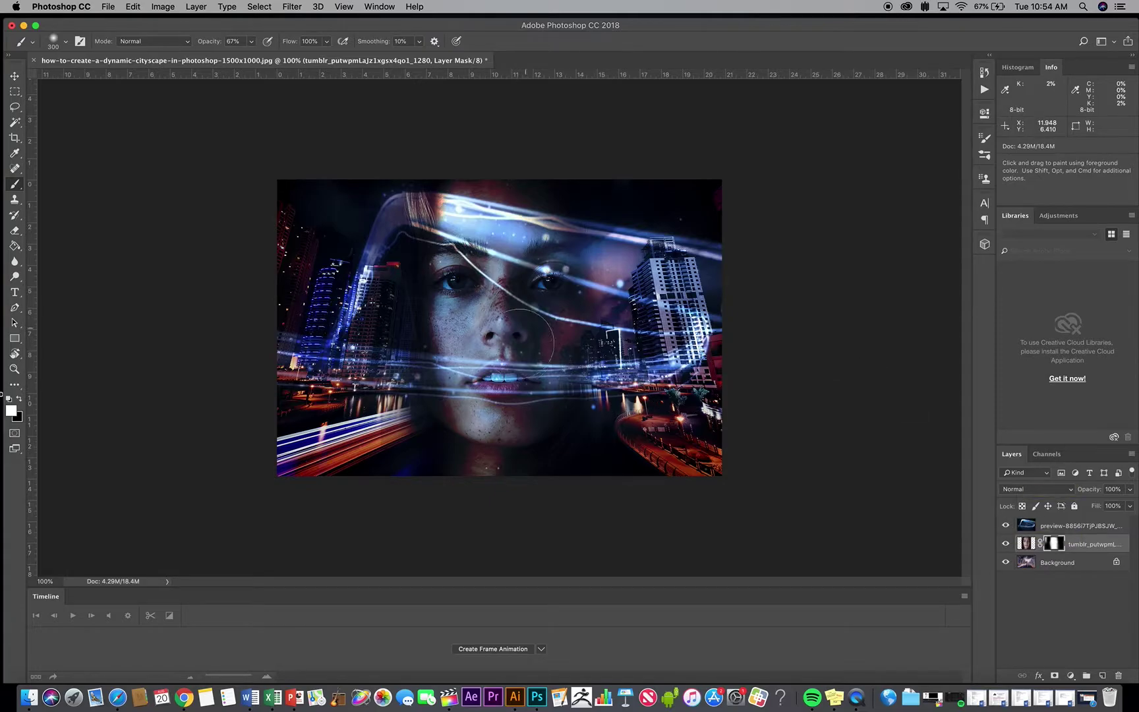
Add a layer mask to the light-streak layer and set a black 600 px brush at 38% opacity.
left_click(1050, 525)
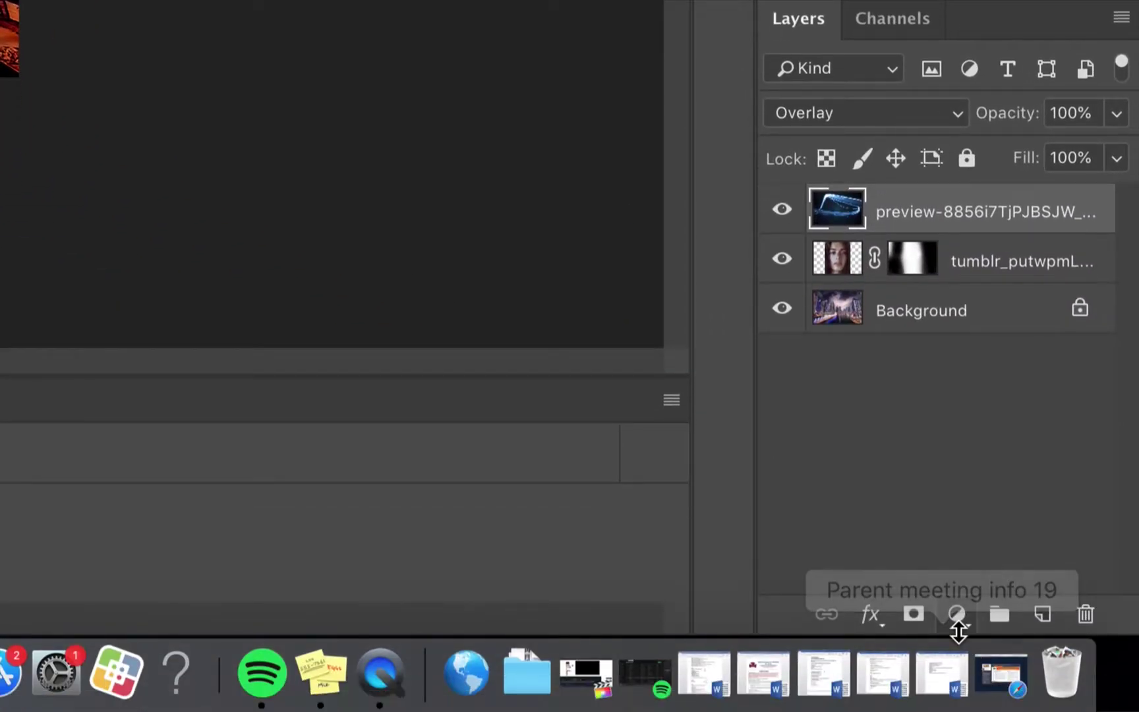
left_click(916, 618)
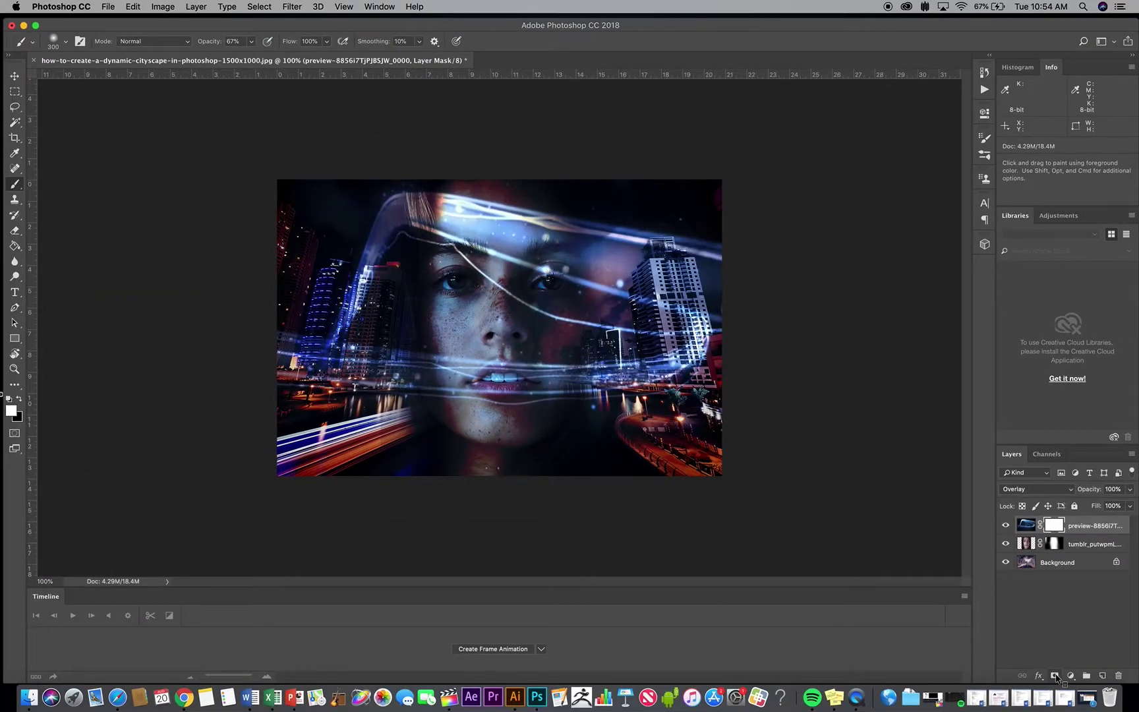
left_click(19, 397)
left_click(251, 41)
left_click_drag(251, 51, 234, 52)
key("bracketright")
key("bracketright")
key("bracketright")
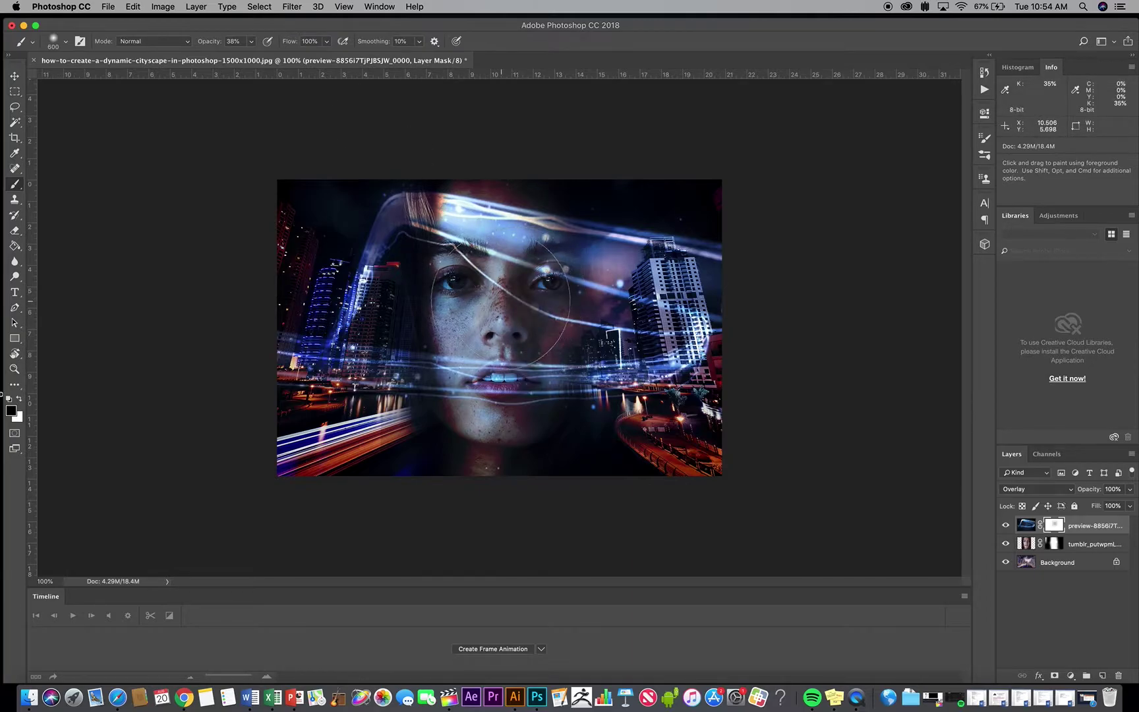
Paint out the streaks over the face, lower-left city, upper-right sky and lower-right buildings.
left_click(501, 300)
mouse_move(501, 300)
left_mouse_down()
mouse_move(448, 247)
mouse_move(456, 240)
mouse_move(465, 257)
mouse_move(491, 405)
left_mouse_up()
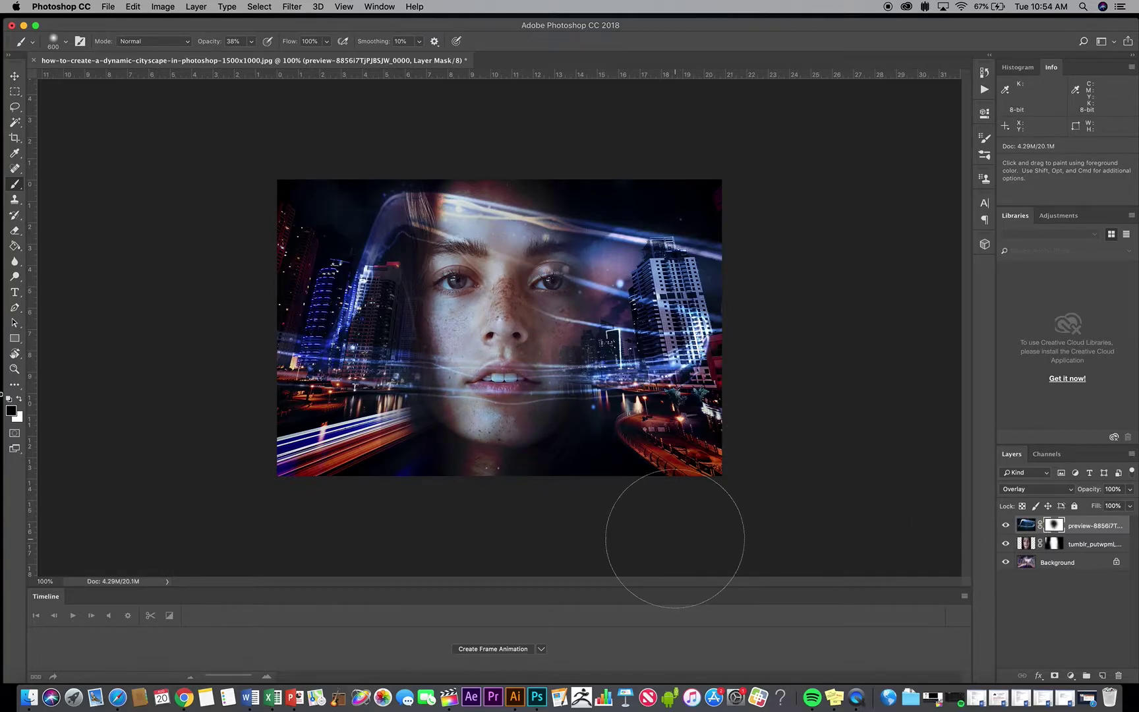
mouse_move(573, 418)
left_mouse_down()
mouse_move(521, 422)
mouse_move(560, 415)
left_mouse_up()
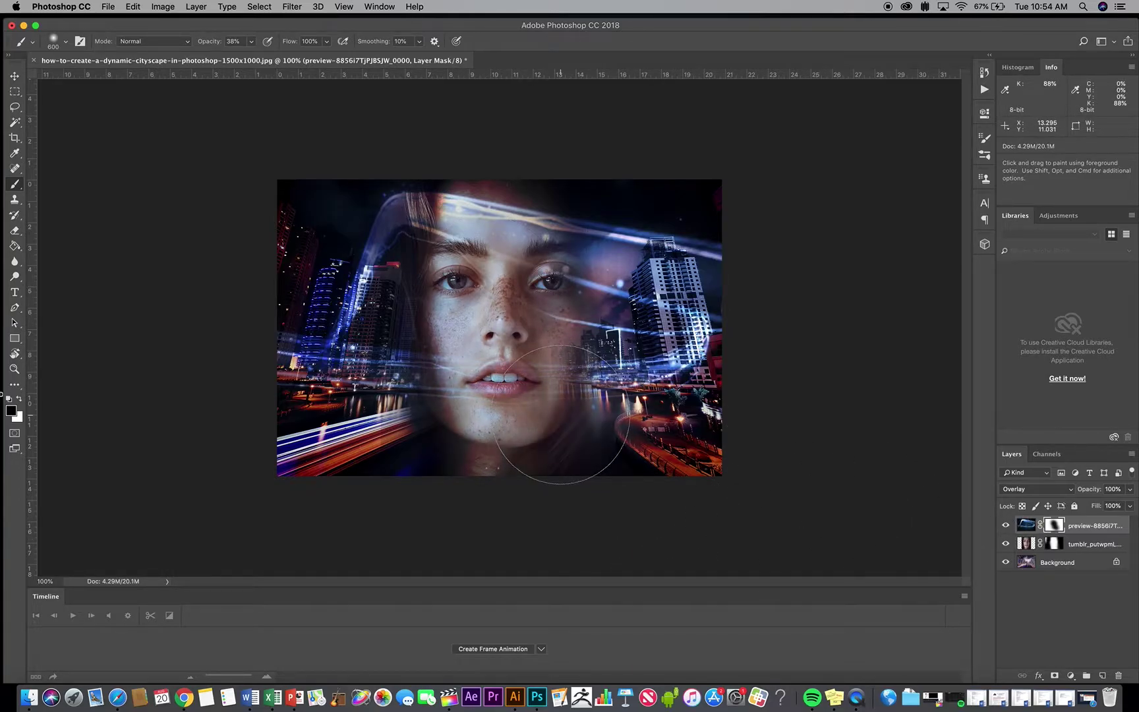
mouse_move(350, 398)
left_mouse_down()
mouse_move(267, 368)
mouse_move(267, 229)
mouse_move(279, 203)
left_mouse_up()
mouse_move(699, 217)
left_mouse_down()
mouse_move(674, 178)
mouse_move(606, 144)
left_mouse_up()
left_click_drag(759, 323, 704, 396)
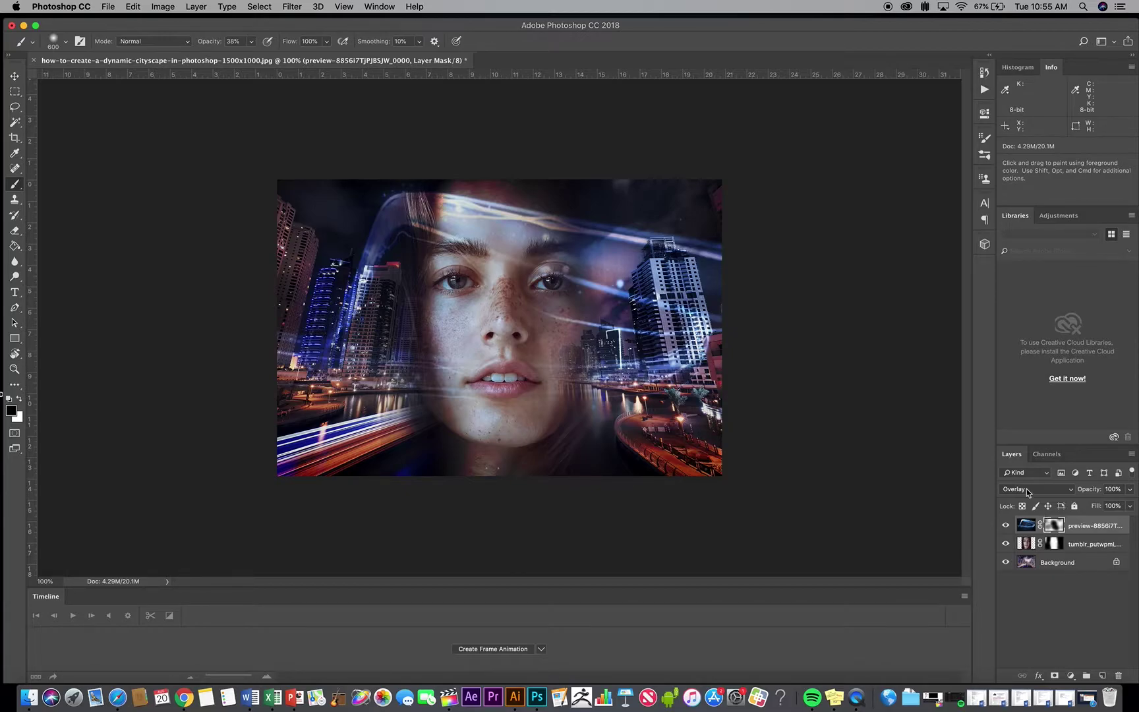
Type MOONLIGHT across the face at 150 pt with the Type tool.
left_click(15, 291)
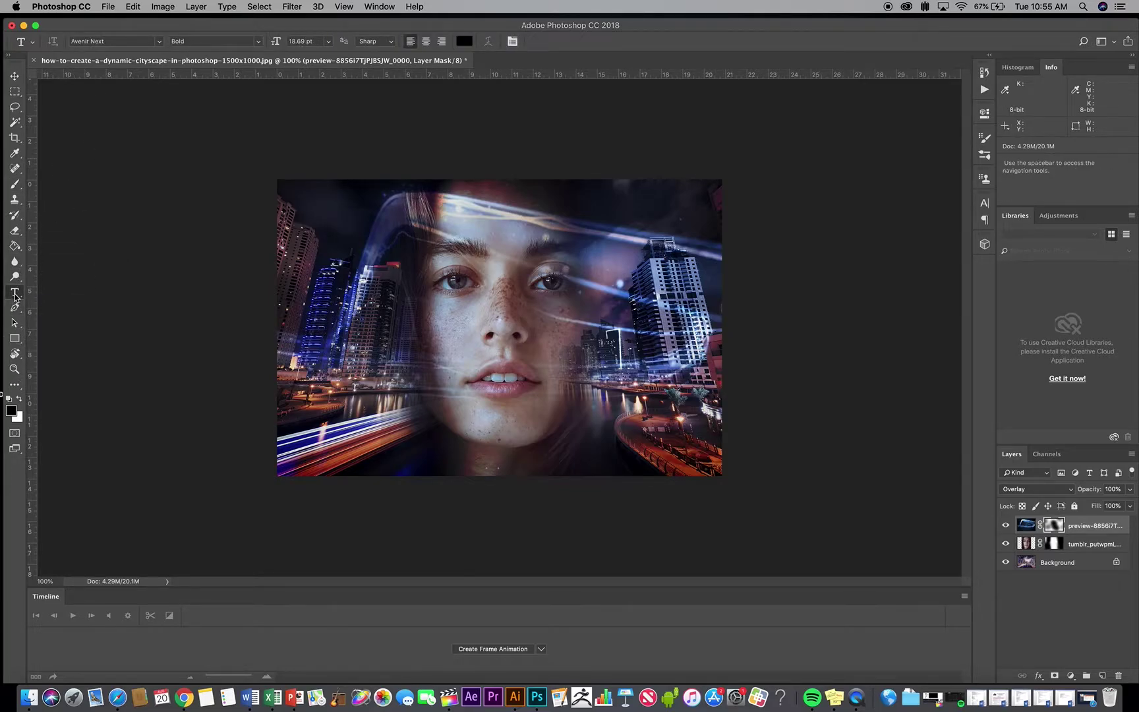
left_click(302, 41)
type("1")
left_click(359, 321)
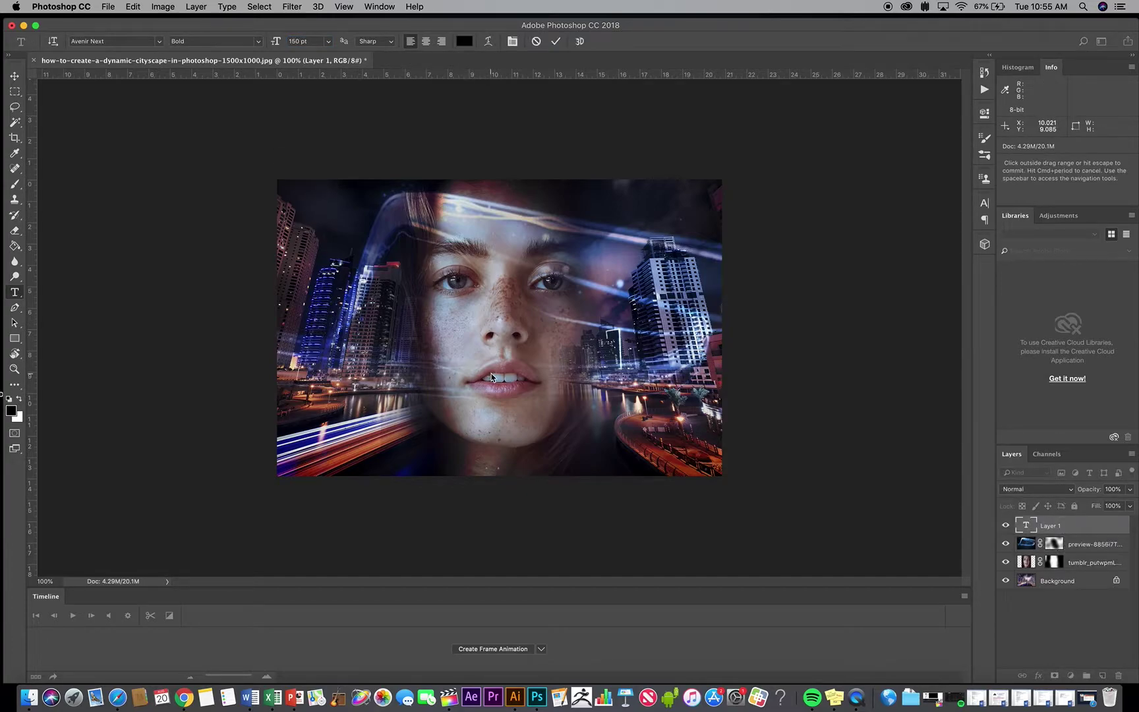
type("MON")
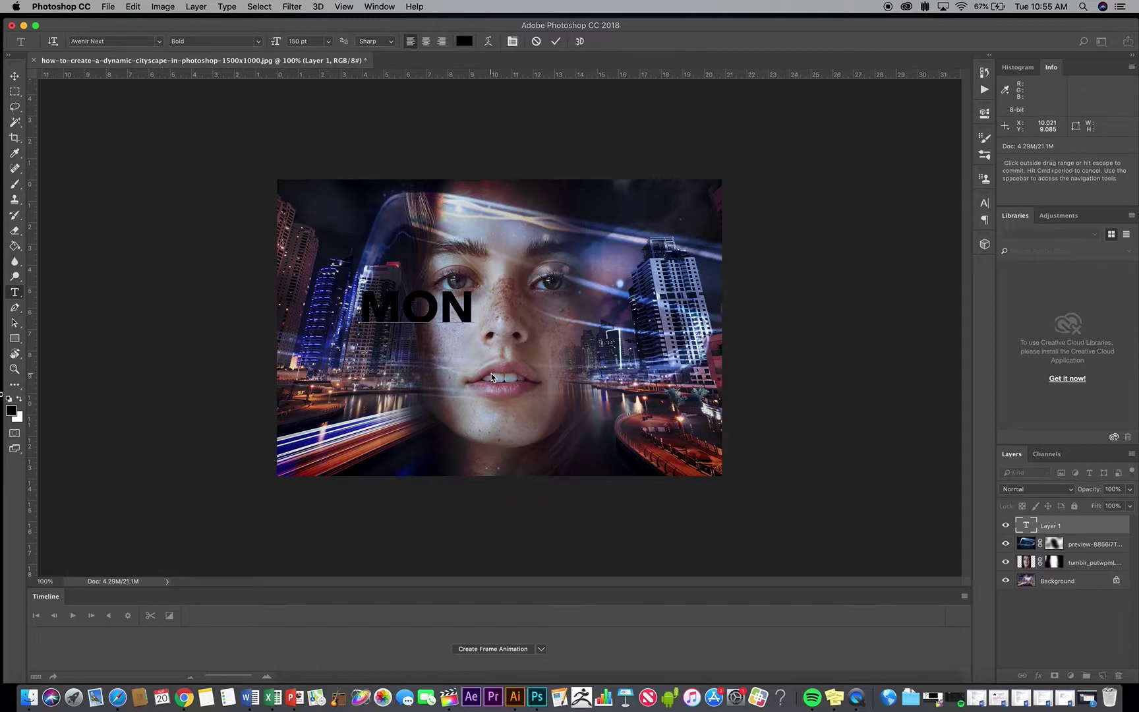
key("BackSpace")
type("ONLIGHT")
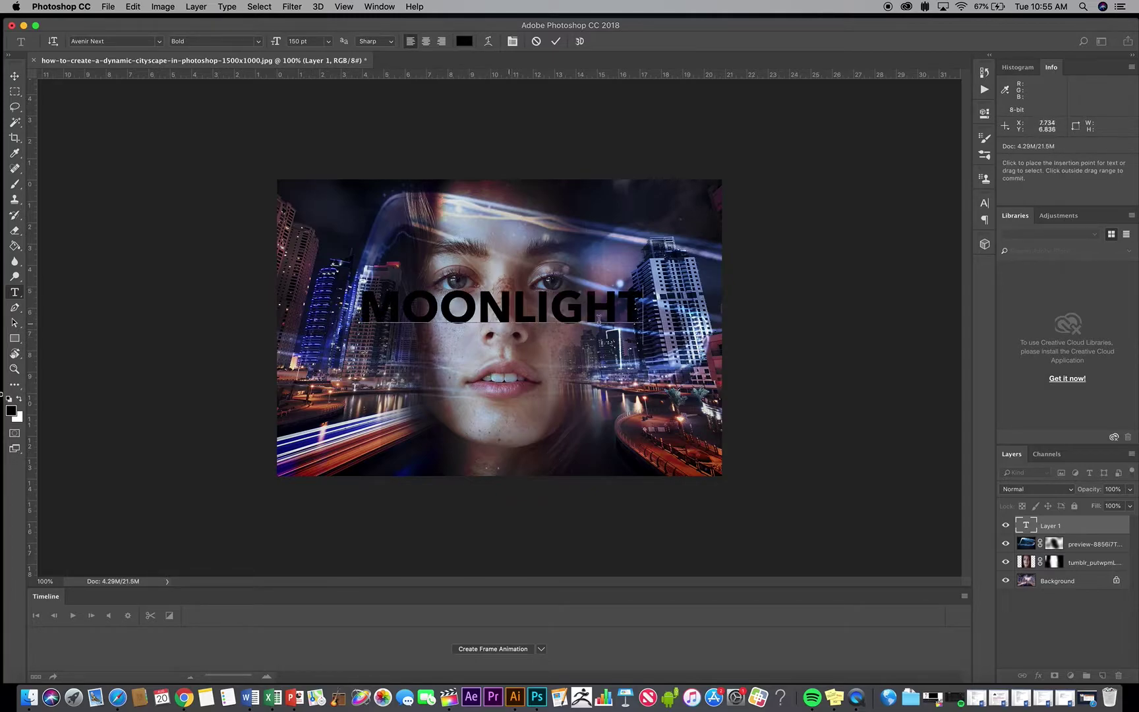
Select the word MOONLIGHT and colour it cyan 50dfe1.
left_click(635, 305)
double_click(635, 305)
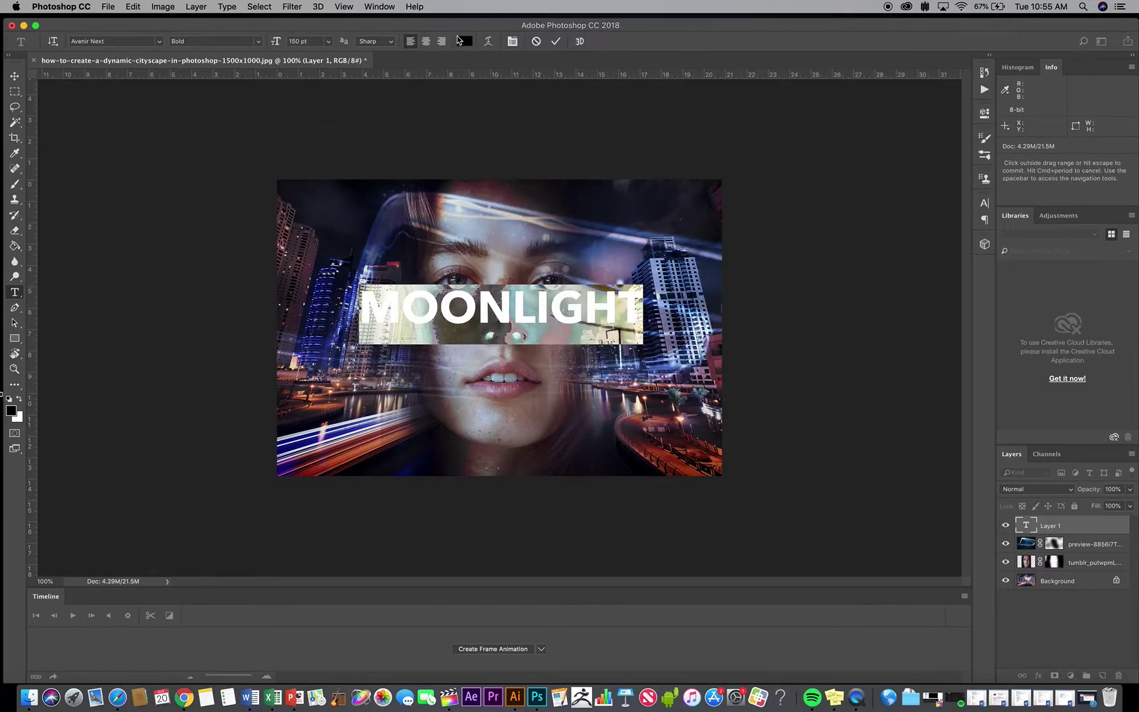
left_click(462, 41)
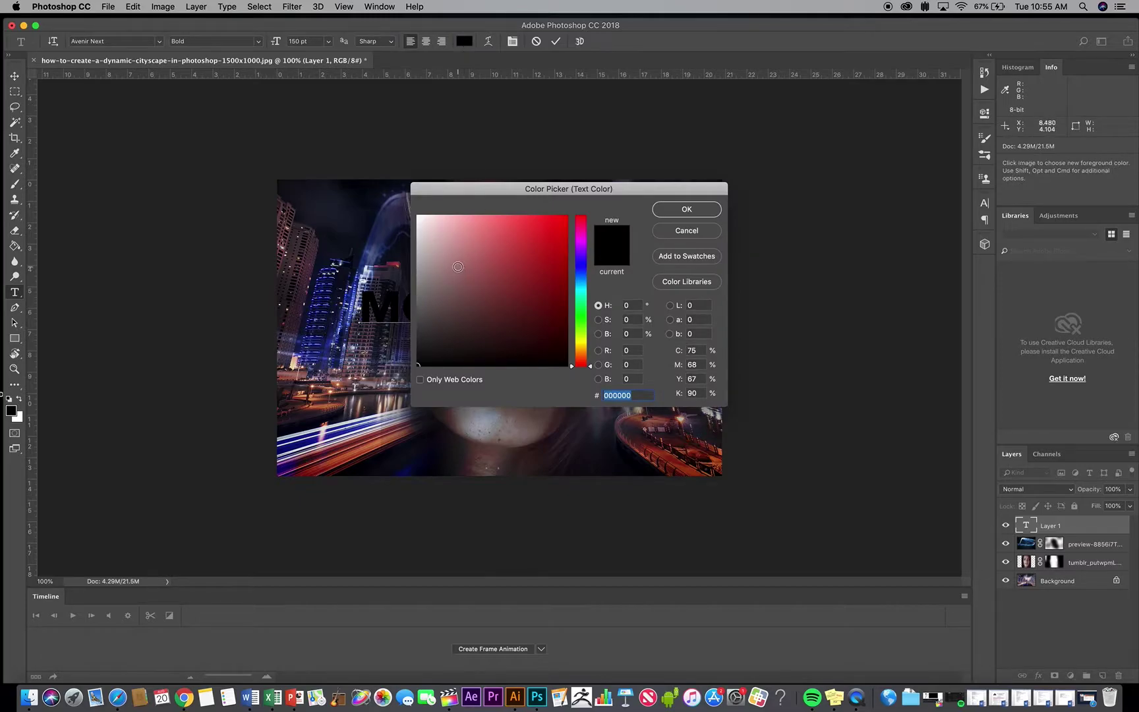
left_click(580, 290)
left_click(503, 216)
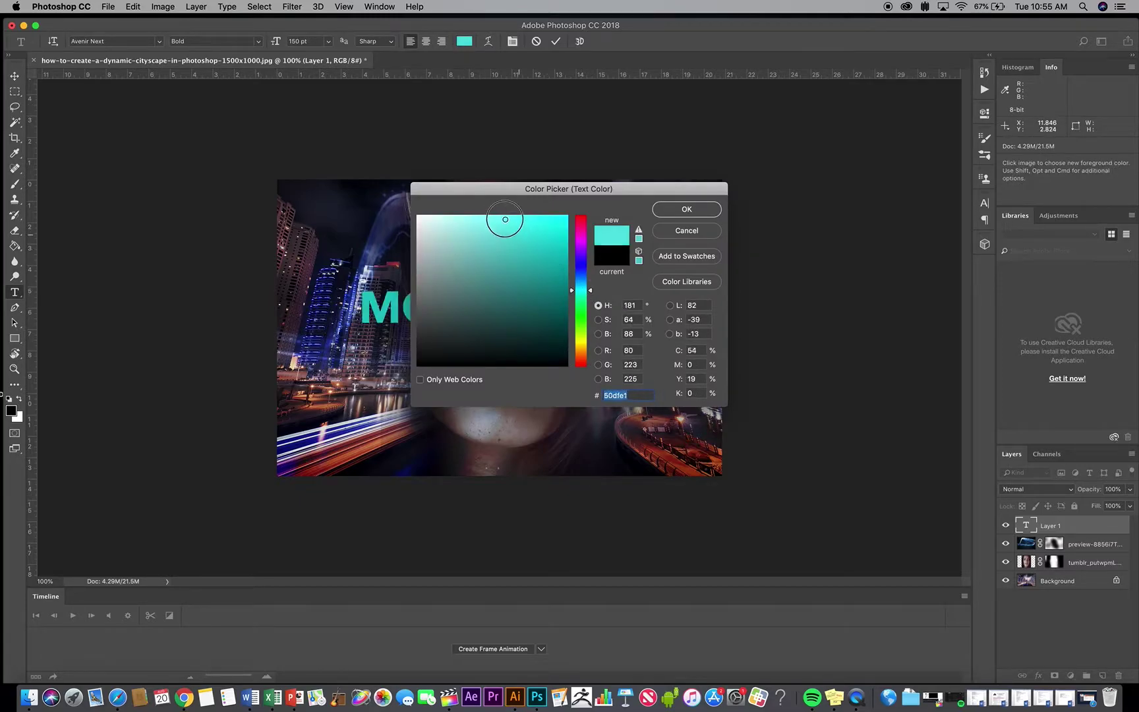
left_click(687, 209)
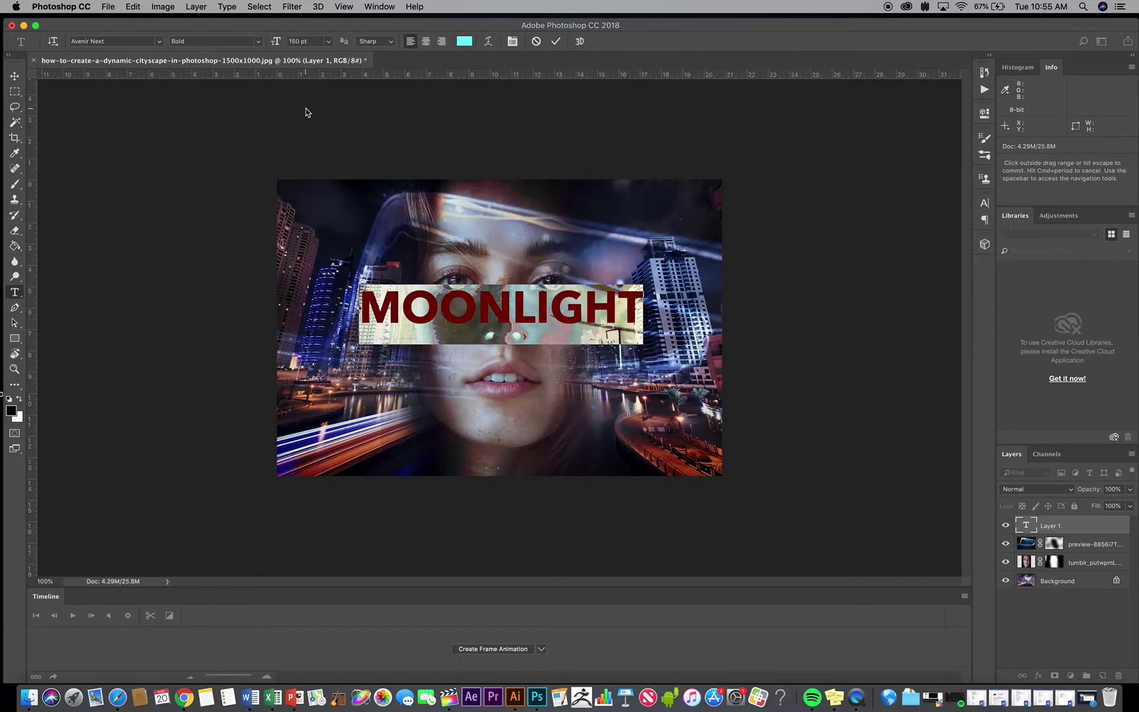
left_click(139, 41)
left_click(161, 42)
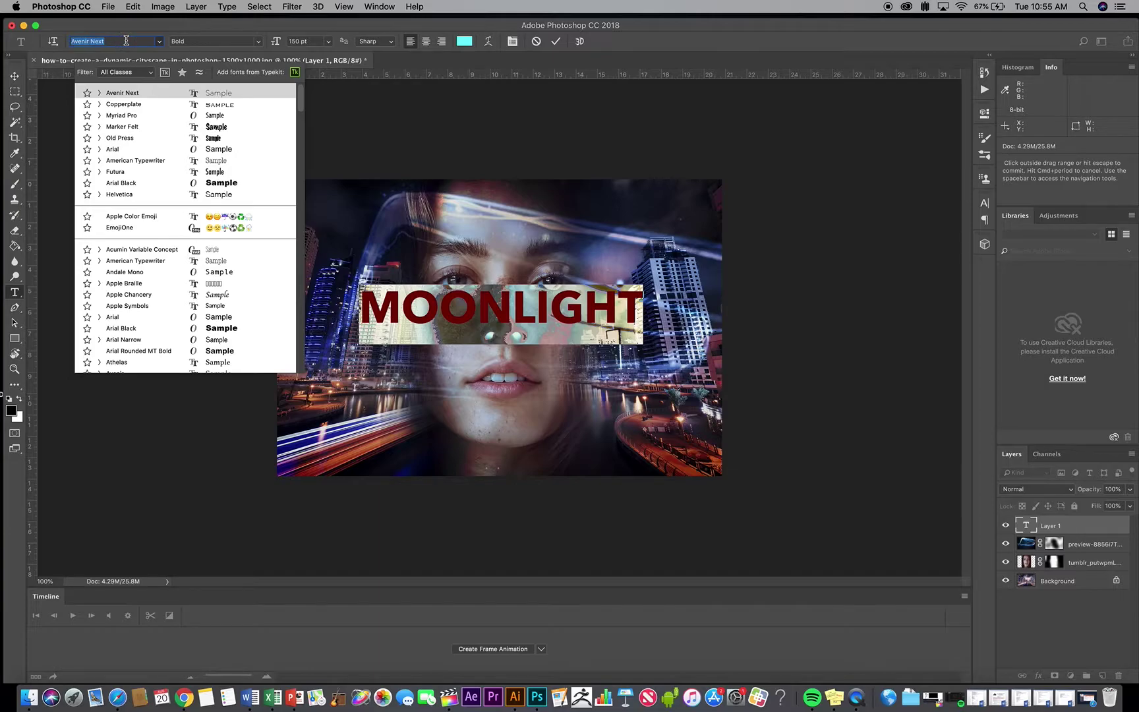
Preview MOONLIGHT in Copperplate, then switch it back to Avenir Next Bold.
key("Down")
key("Down")
key("Down")
key("Down")
key("Down")
key("Down")
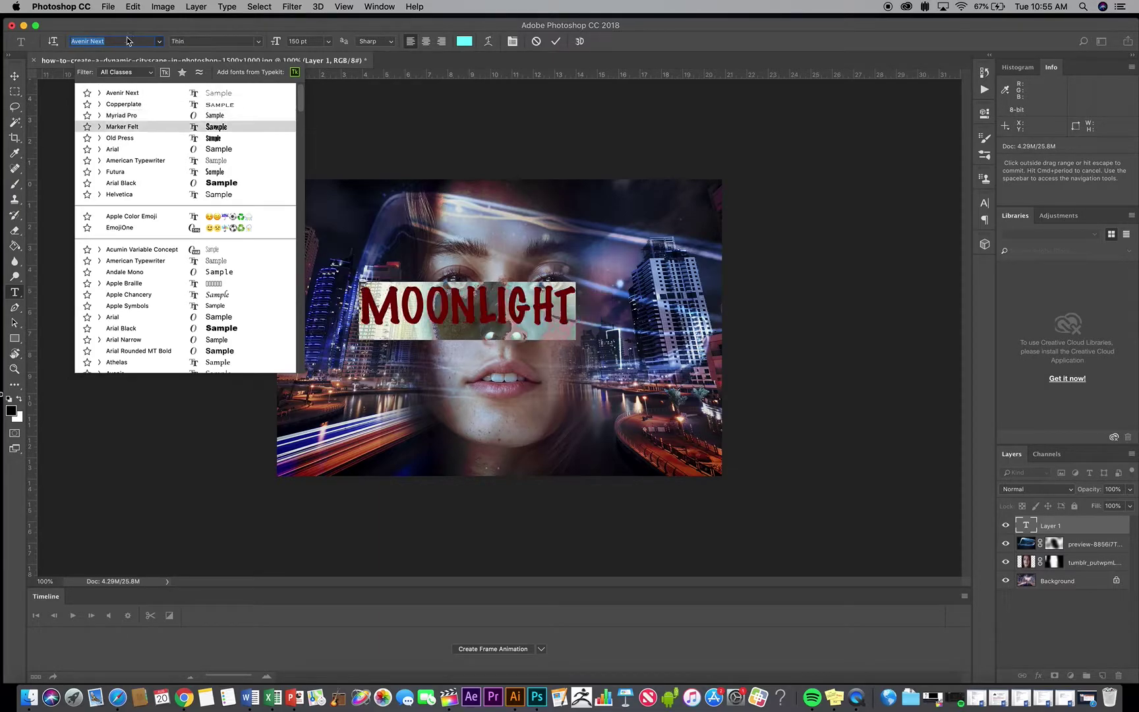
key("Up")
key("Up")
key("Up")
key("Up")
key("Up")
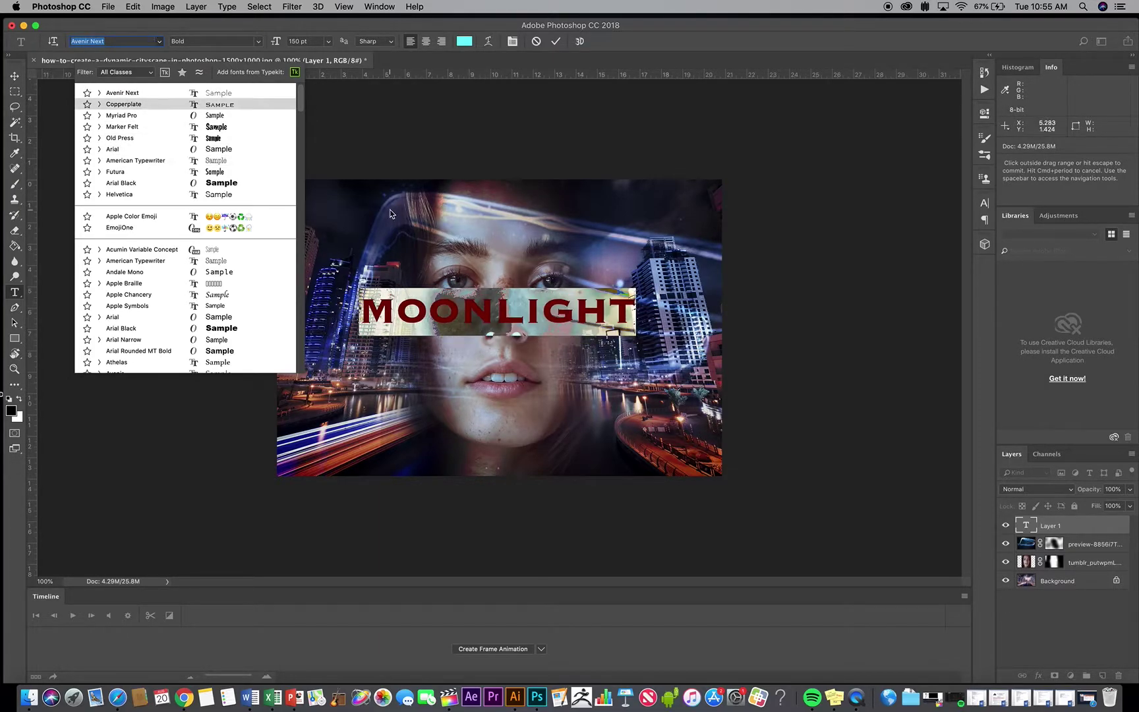
left_click(392, 166)
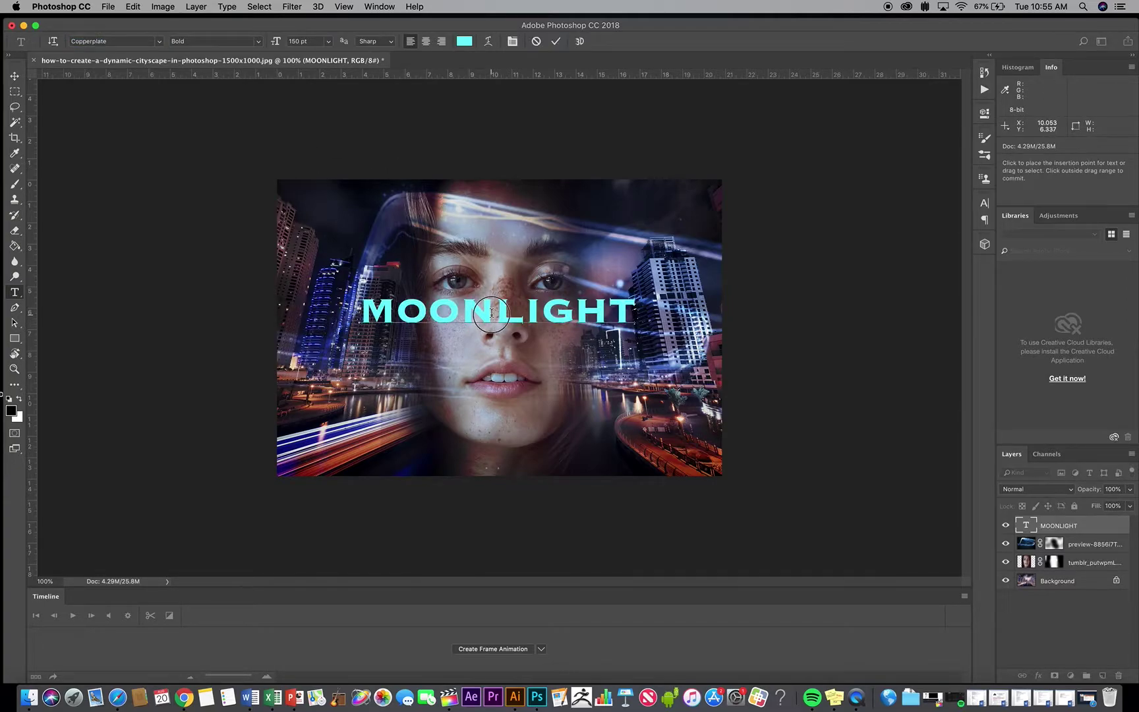
double_click(491, 312)
left_click(122, 41)
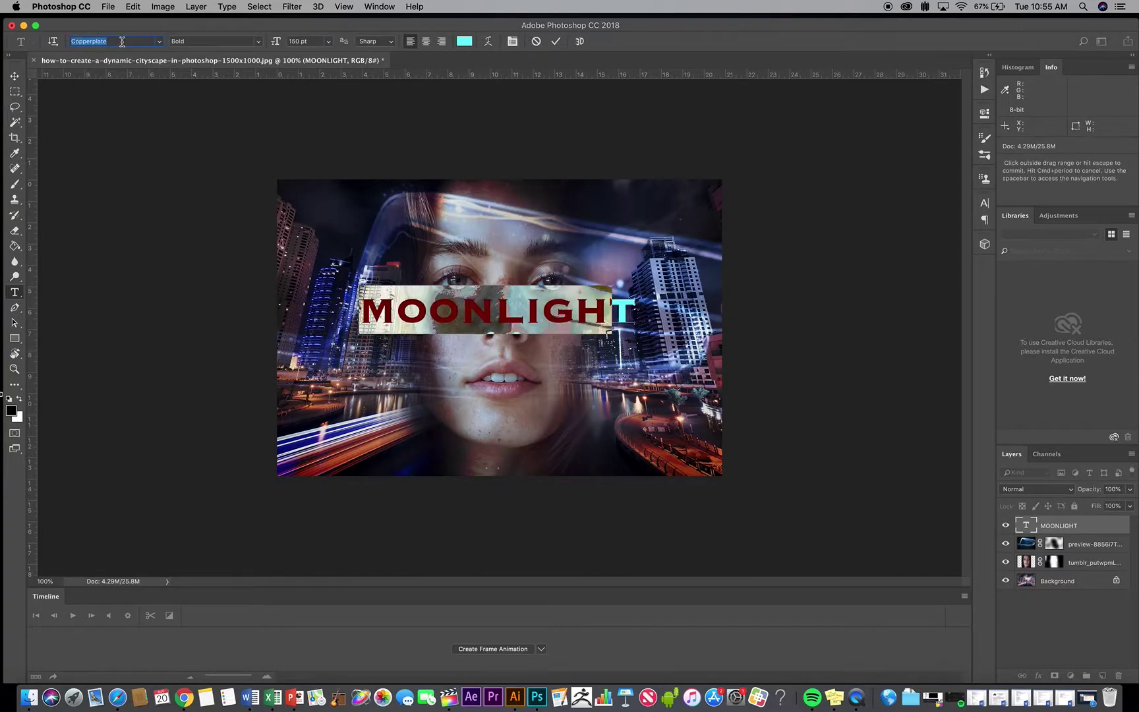
type("Old")
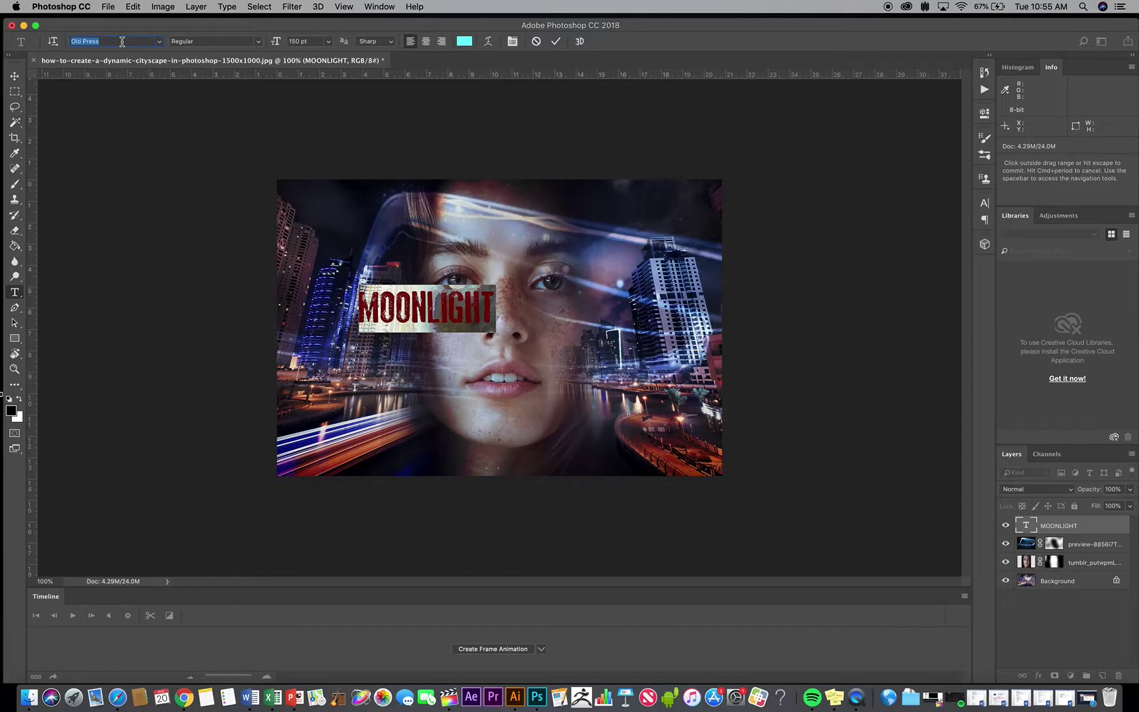
type("Avenir Next")
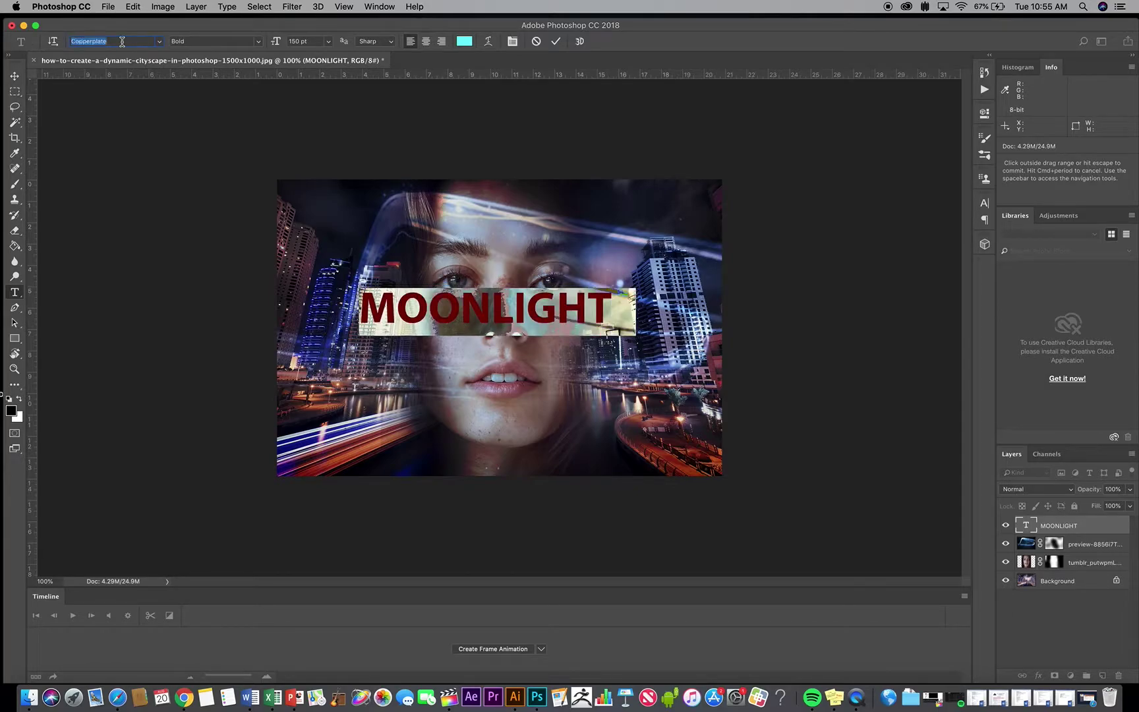
Scale MOONLIGHT to 141.2% and move it down across the mouth and city lights.
left_click(14, 77)
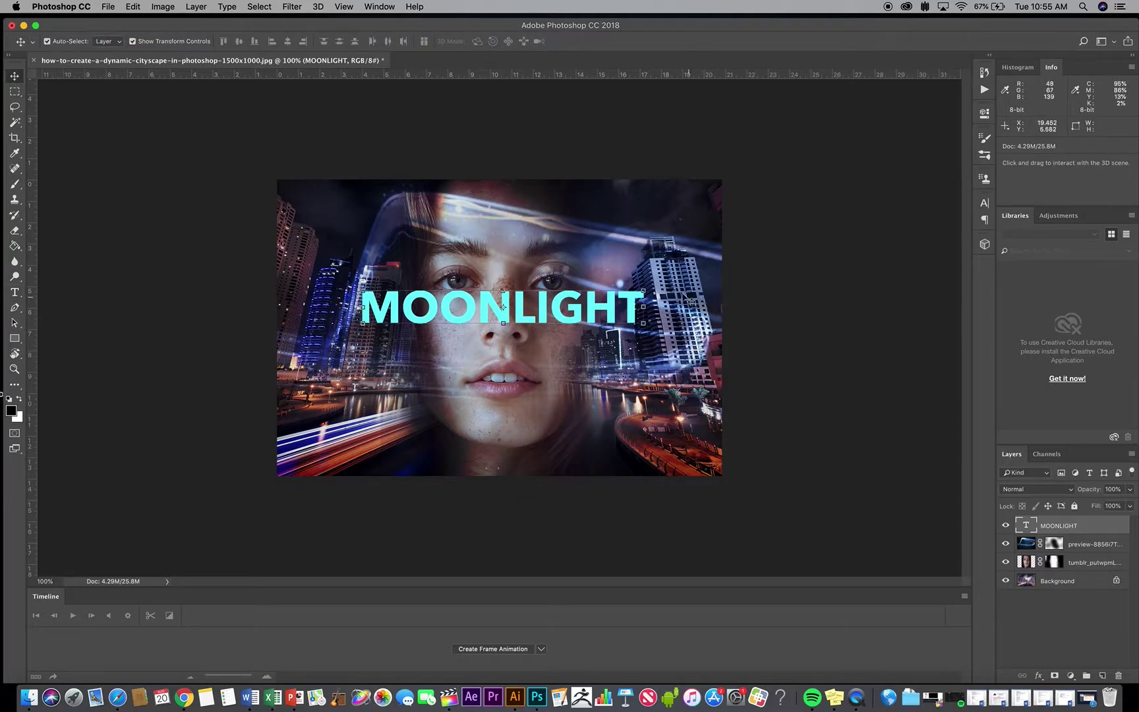
left_click_drag(627, 291, 570, 412)
key("Return")
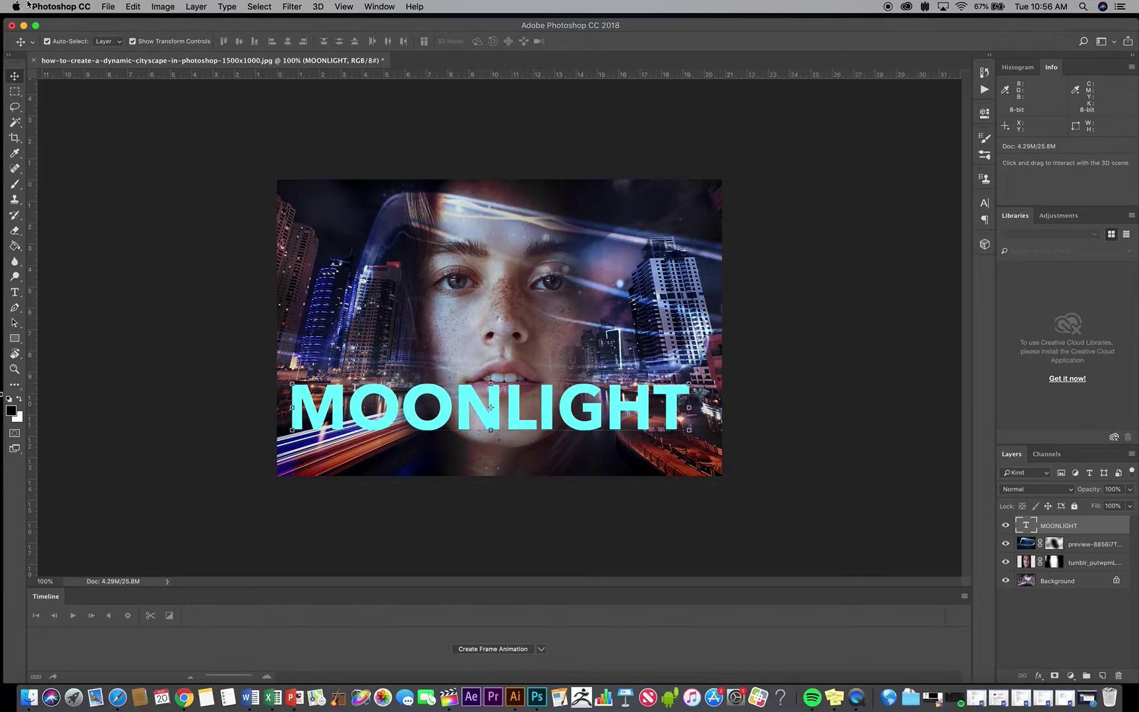
Place FullMoon2010.jpg from the desktop into the composition.
left_click_drag(48, 27, 407, 24)
left_click(226, 188)
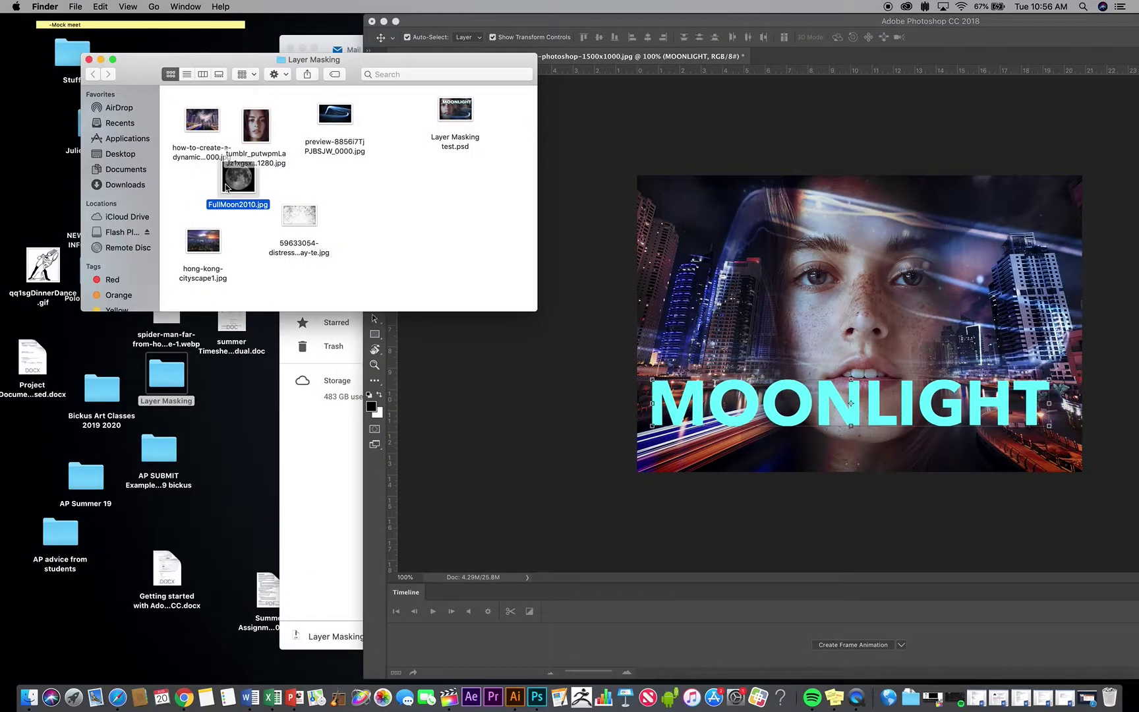
left_click_drag(244, 188, 780, 238)
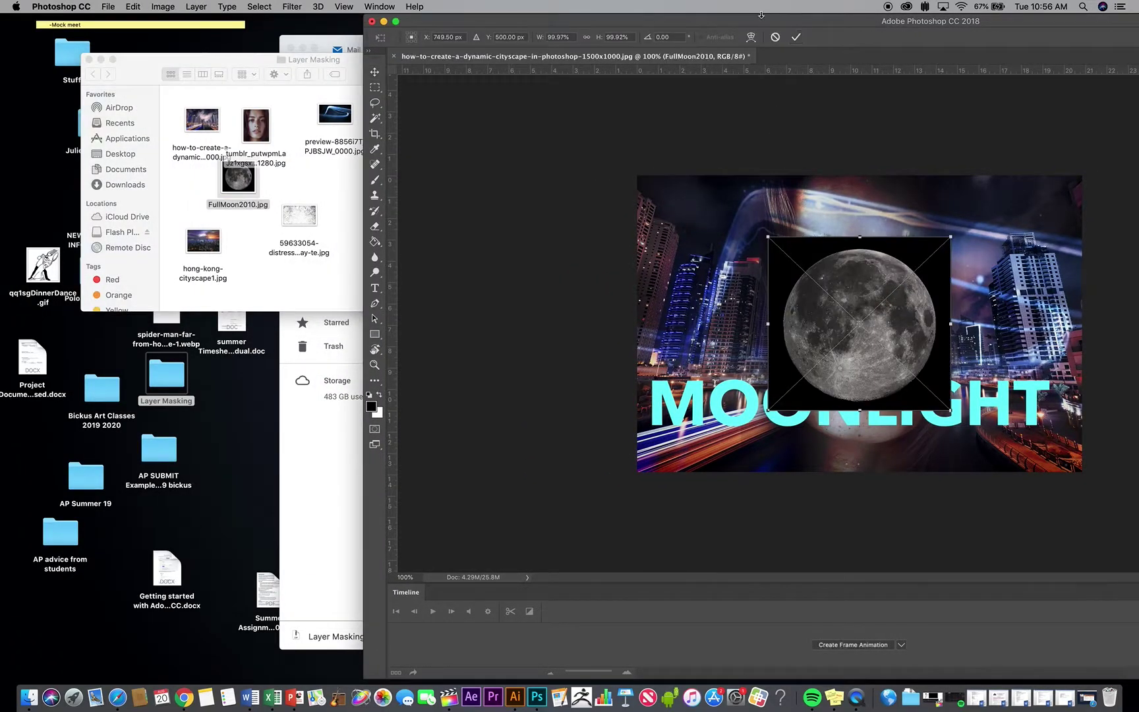
left_click_drag(755, 27, 430, 26)
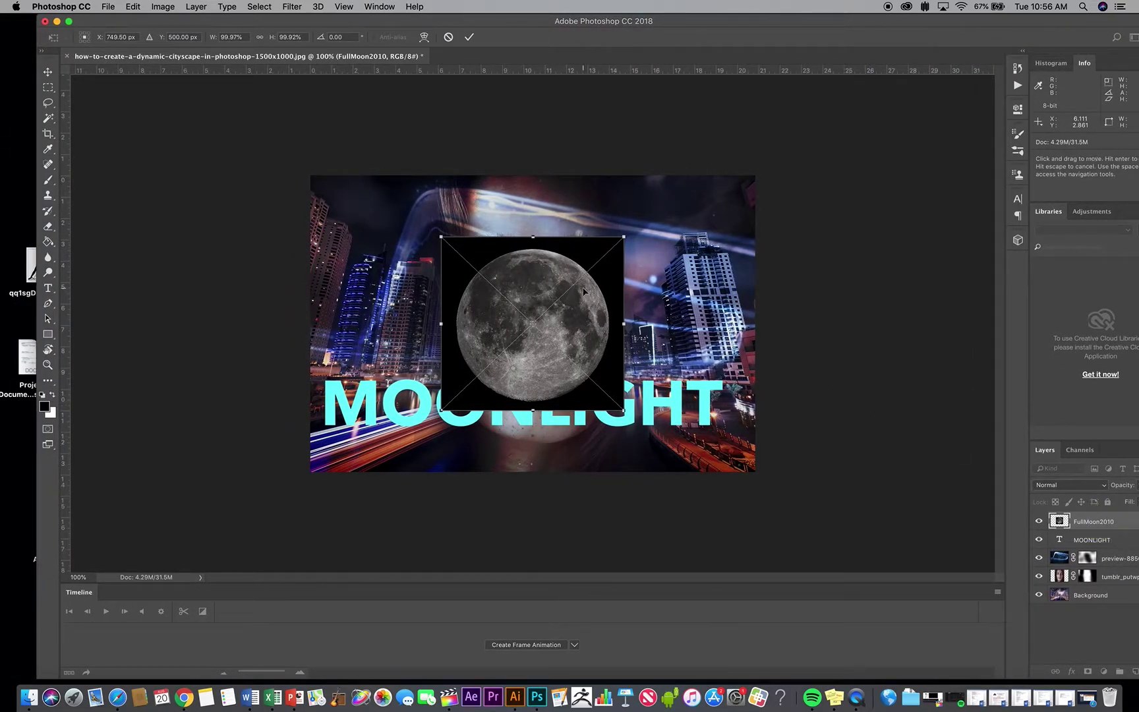
key("Return")
Rasterize the moon layer and delete the black square around the moon.
right_click(1100, 523)
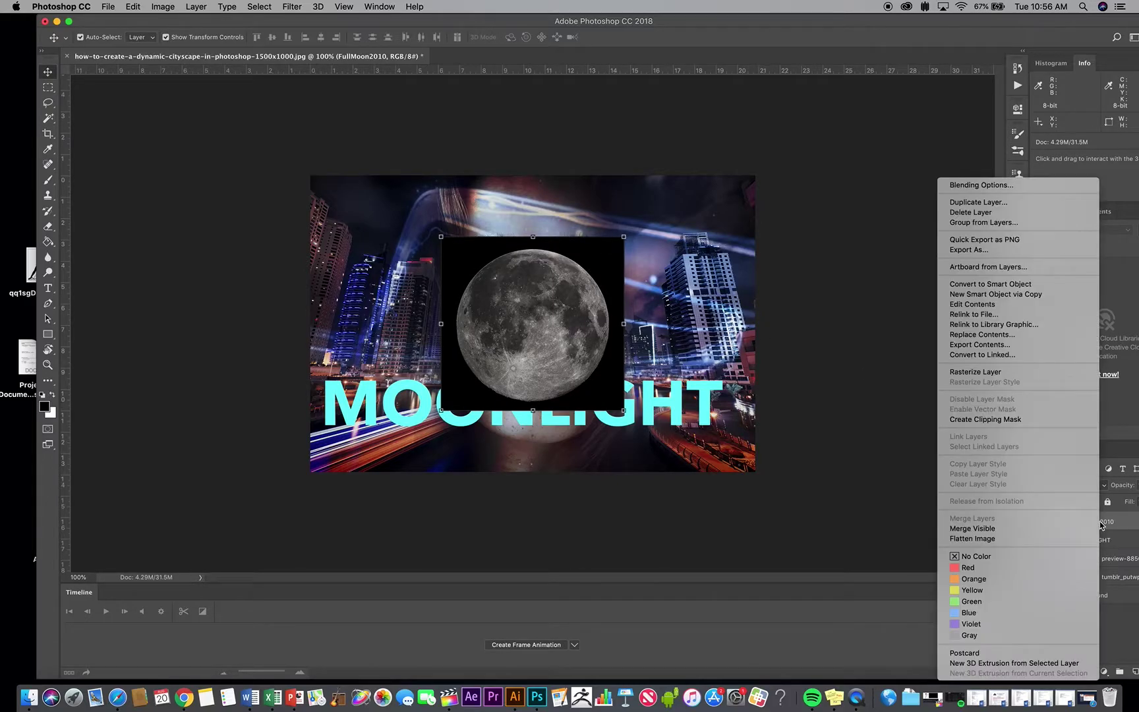
left_click(1033, 374)
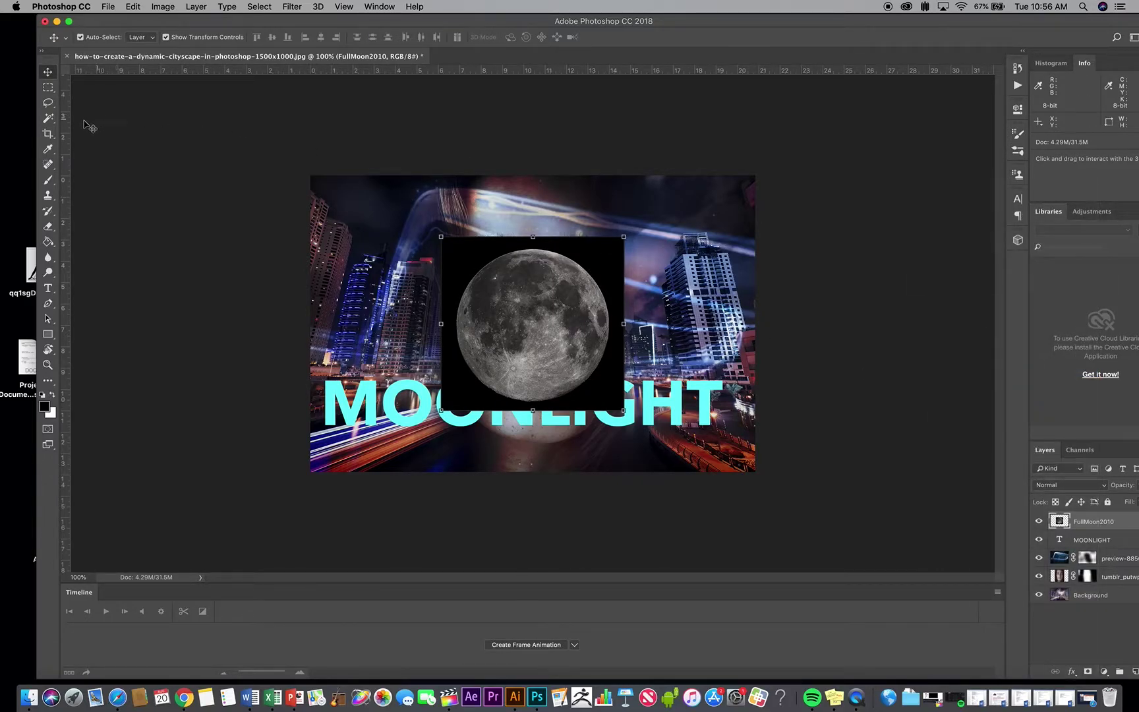
left_click(48, 119)
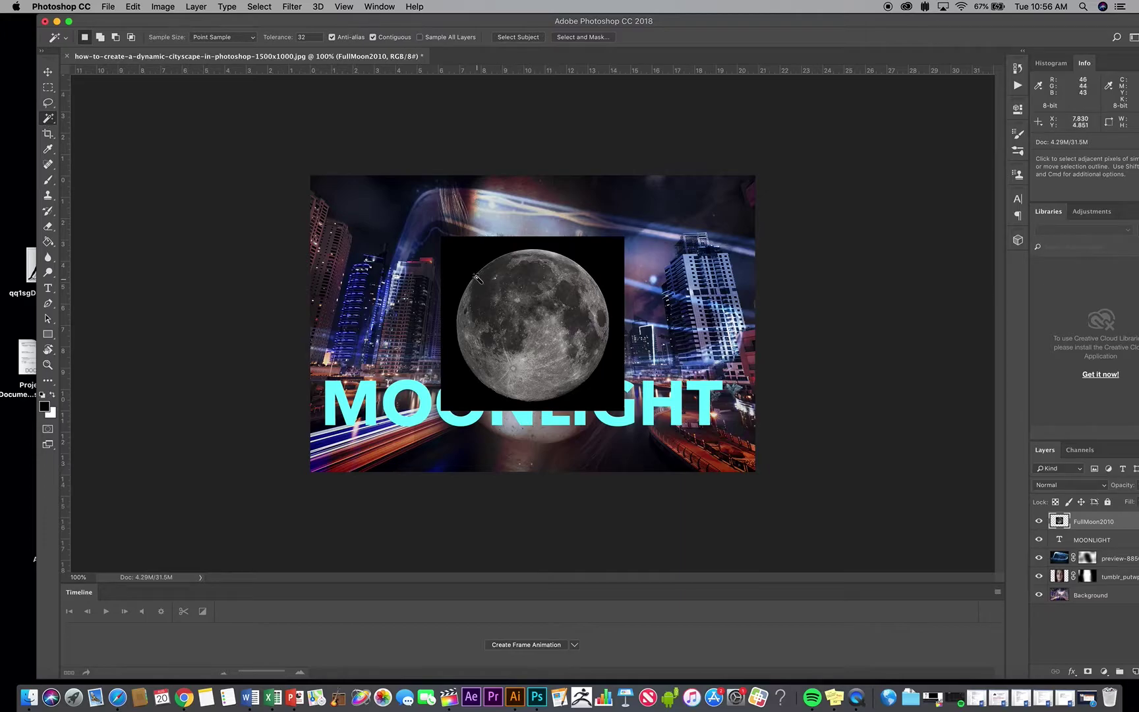
left_click(466, 266)
key("Delete")
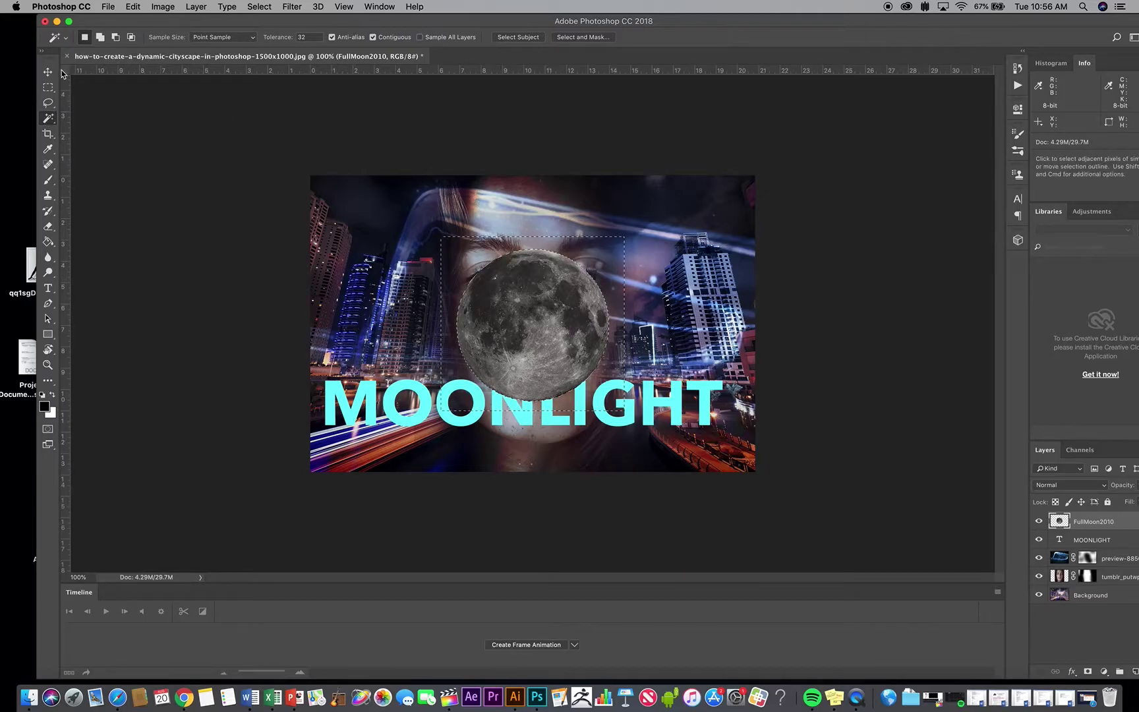
Move the round moon into the image's top-right corner.
left_click(47, 72)
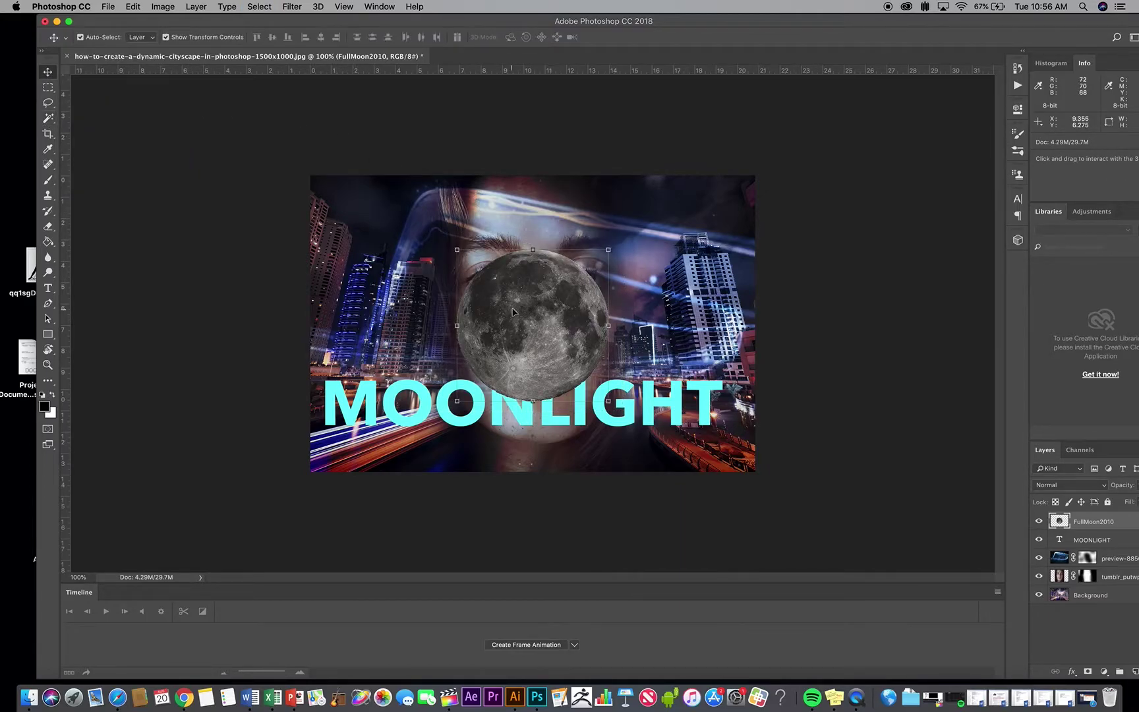
left_click_drag(560, 295, 660, 235)
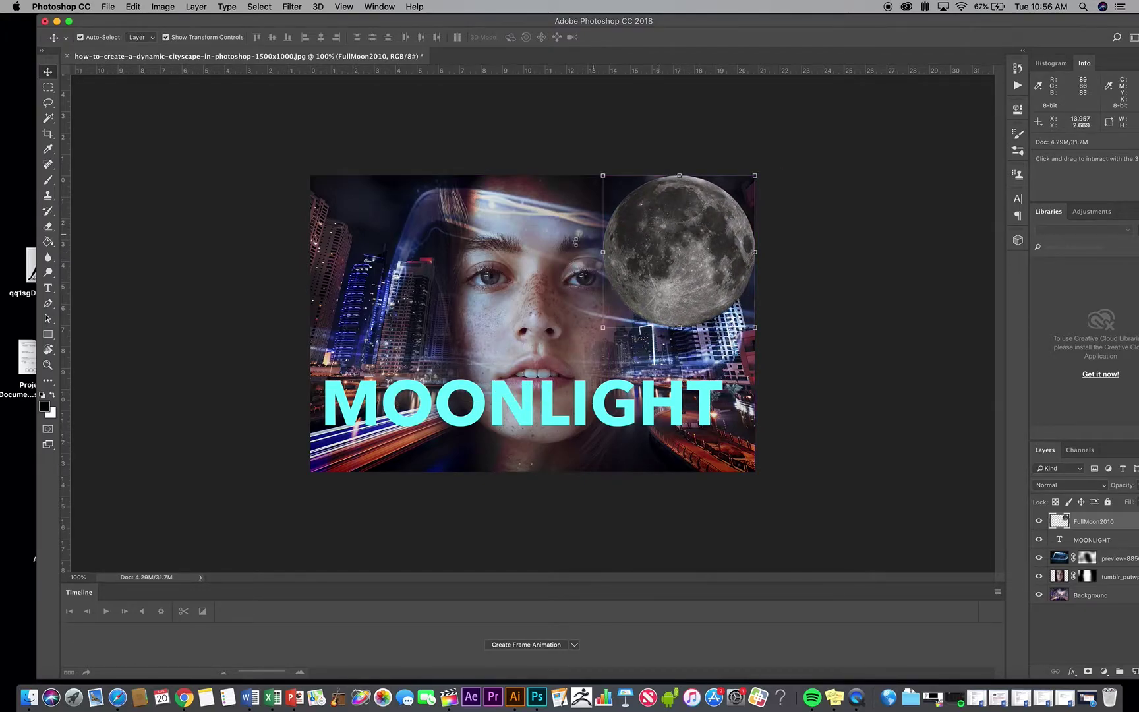
left_click_drag(738, 24, 674, 23)
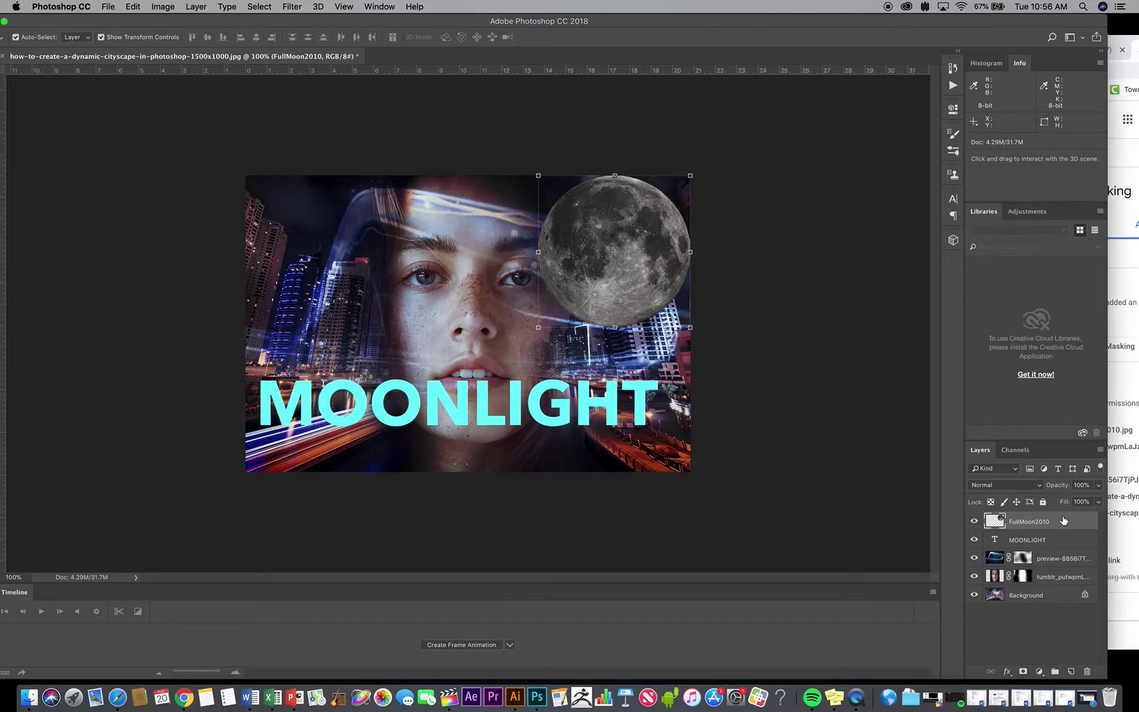
left_click(1008, 671)
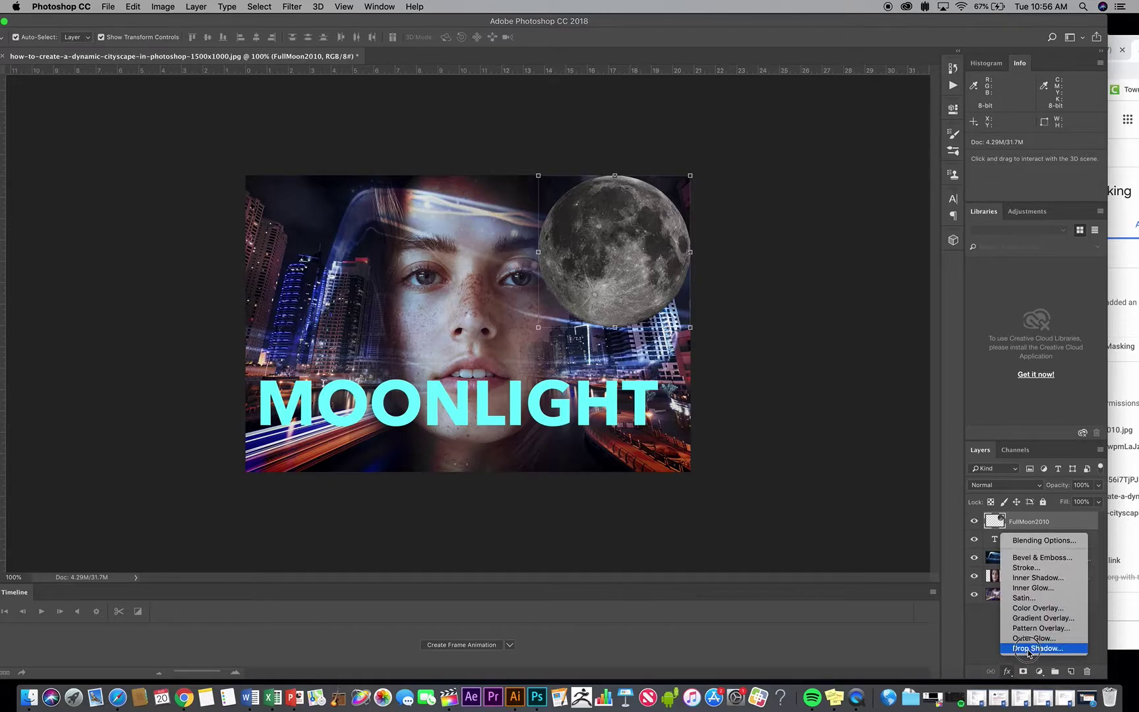
Add a Normal-mode drop shadow to the moon: 85% opacity, distance 77, spread 13, size 120.
left_click(1027, 650)
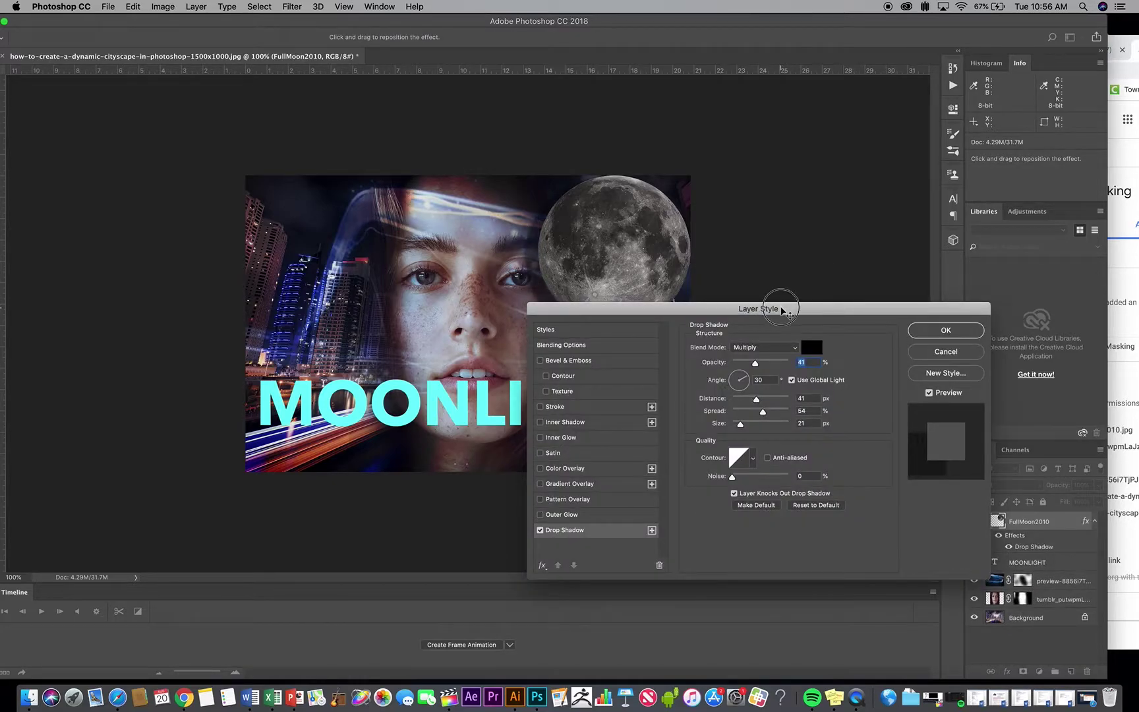
left_click_drag(784, 307, 793, 345)
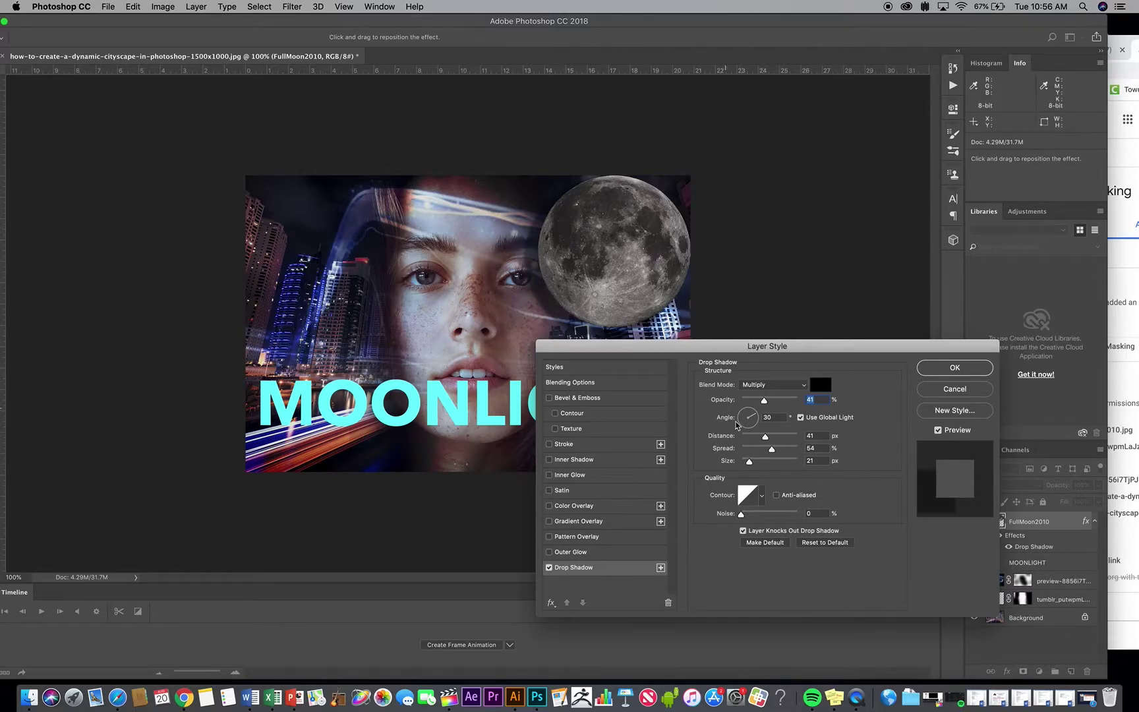
left_click(772, 384)
left_click(781, 353)
left_click_drag(766, 404, 770, 465)
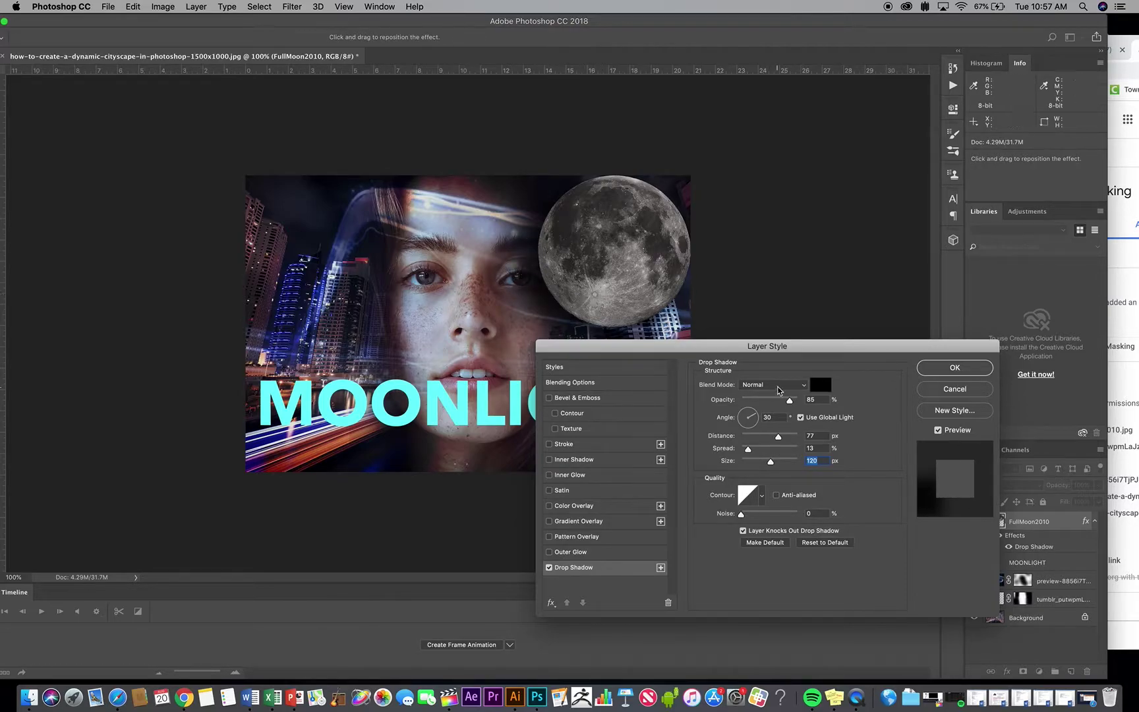
left_click(941, 369)
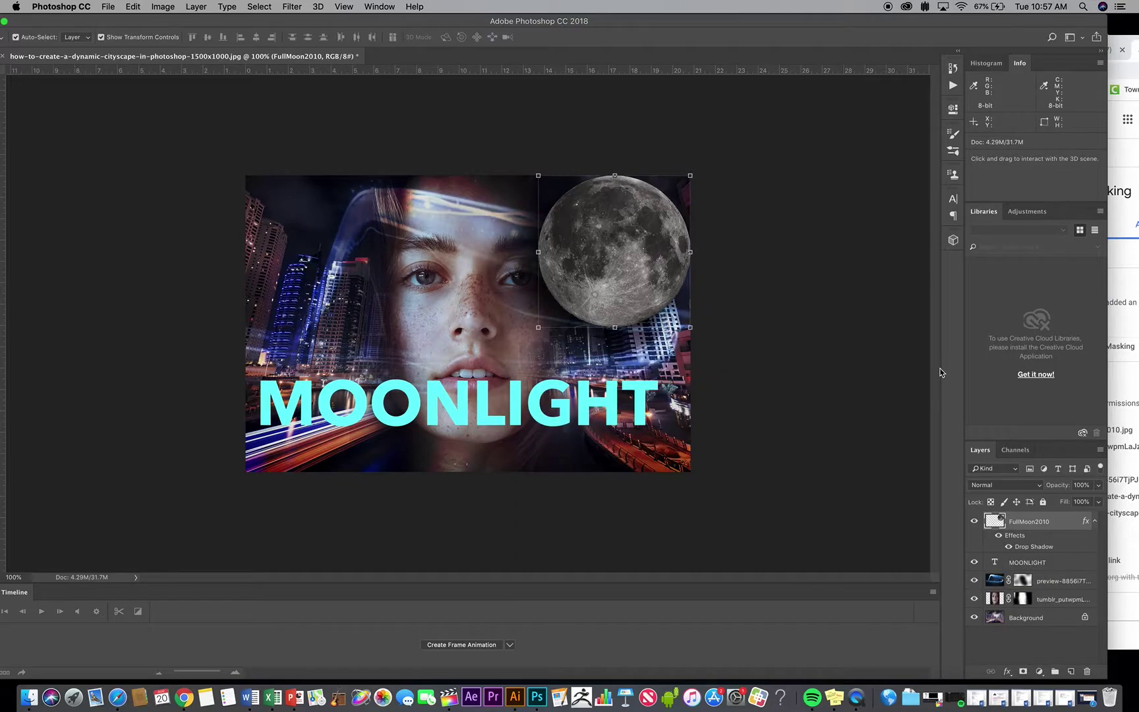
Toggle the moon's drop shadow off and on to compare, leaving its settings unchanged.
left_click(1008, 547)
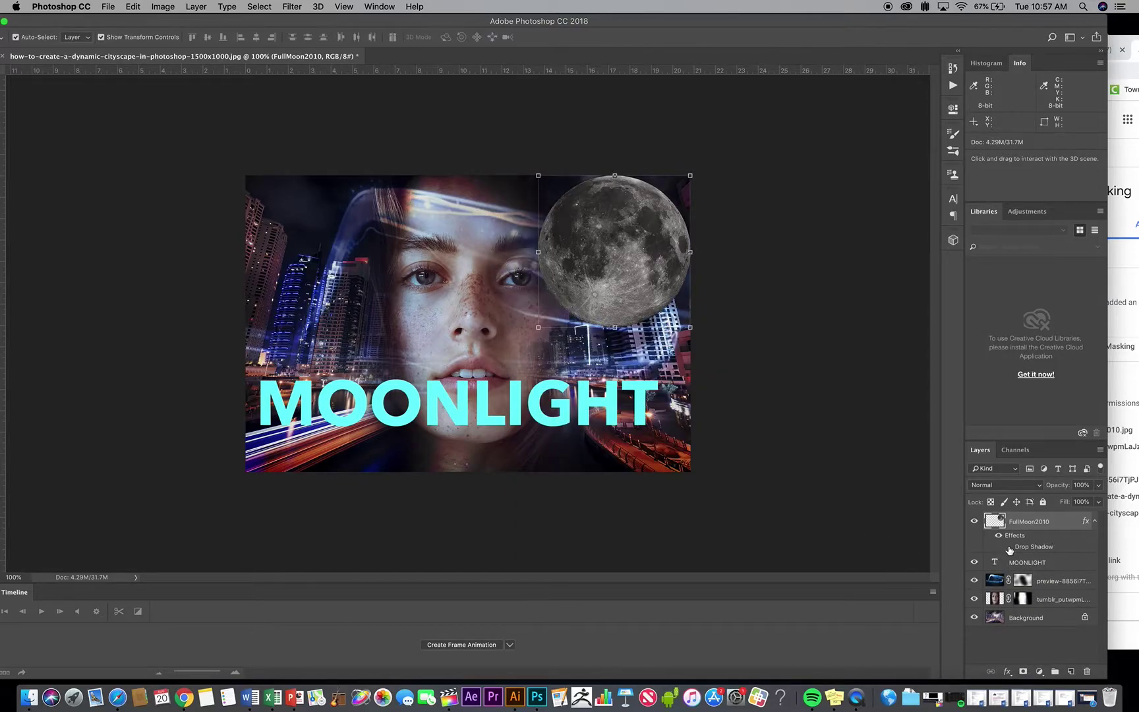
left_click(1008, 547)
left_click(1008, 547)
left_click(1009, 547)
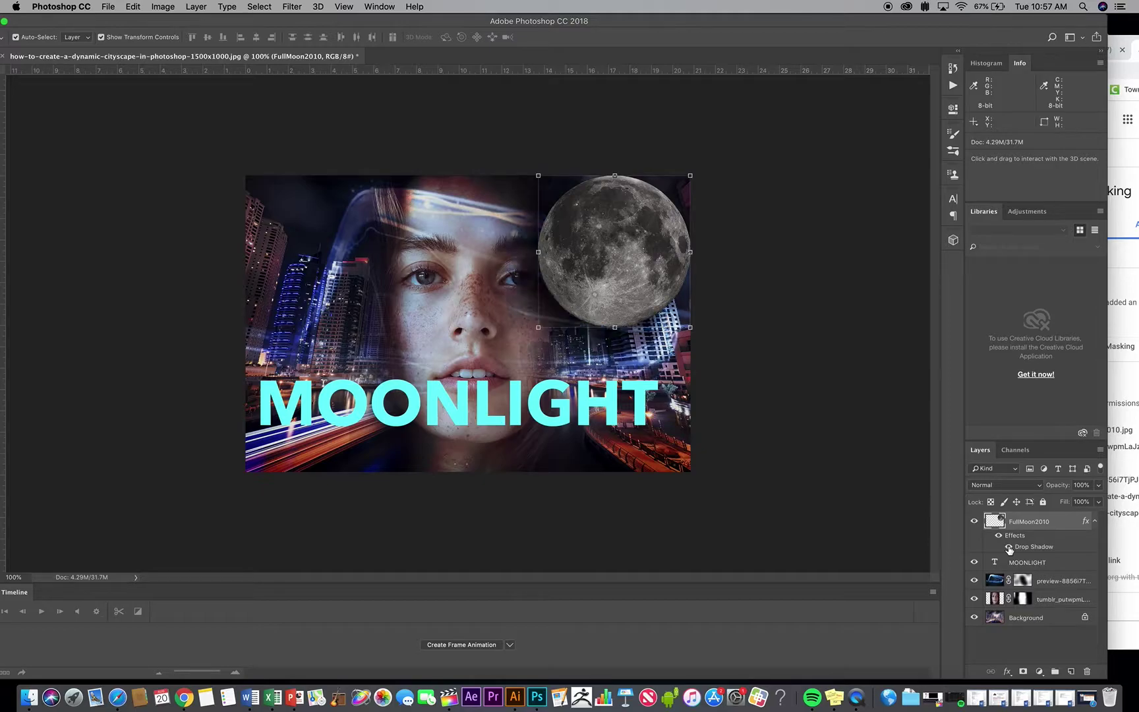
double_click(1033, 547)
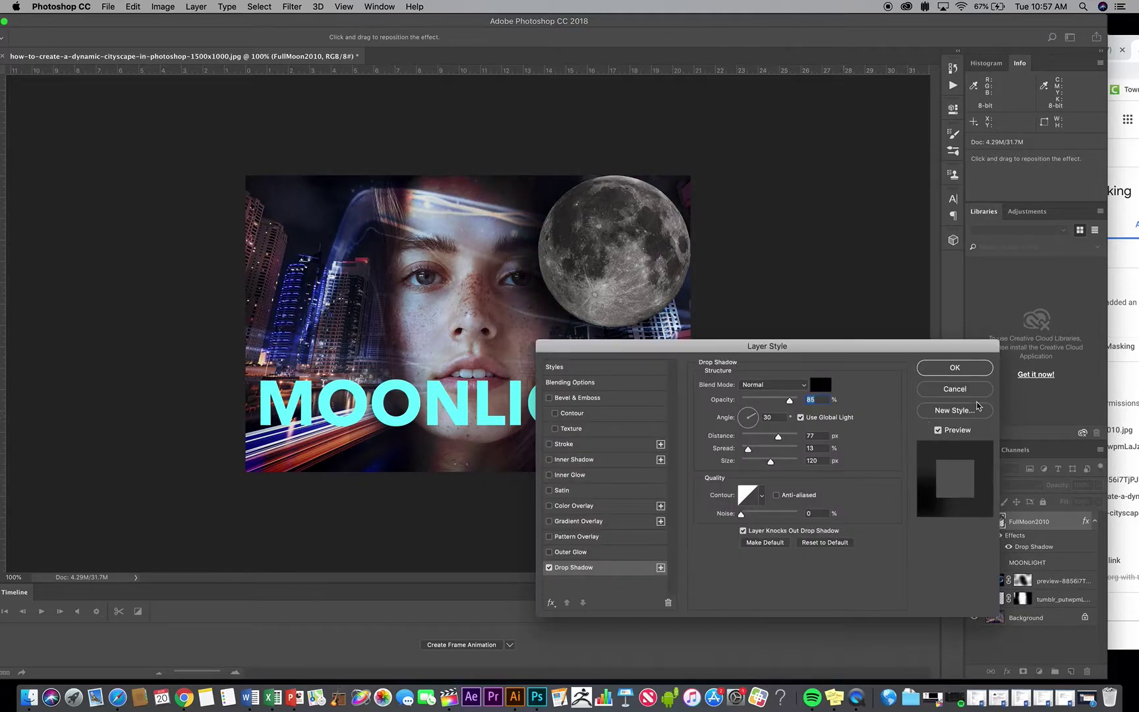
left_click(933, 390)
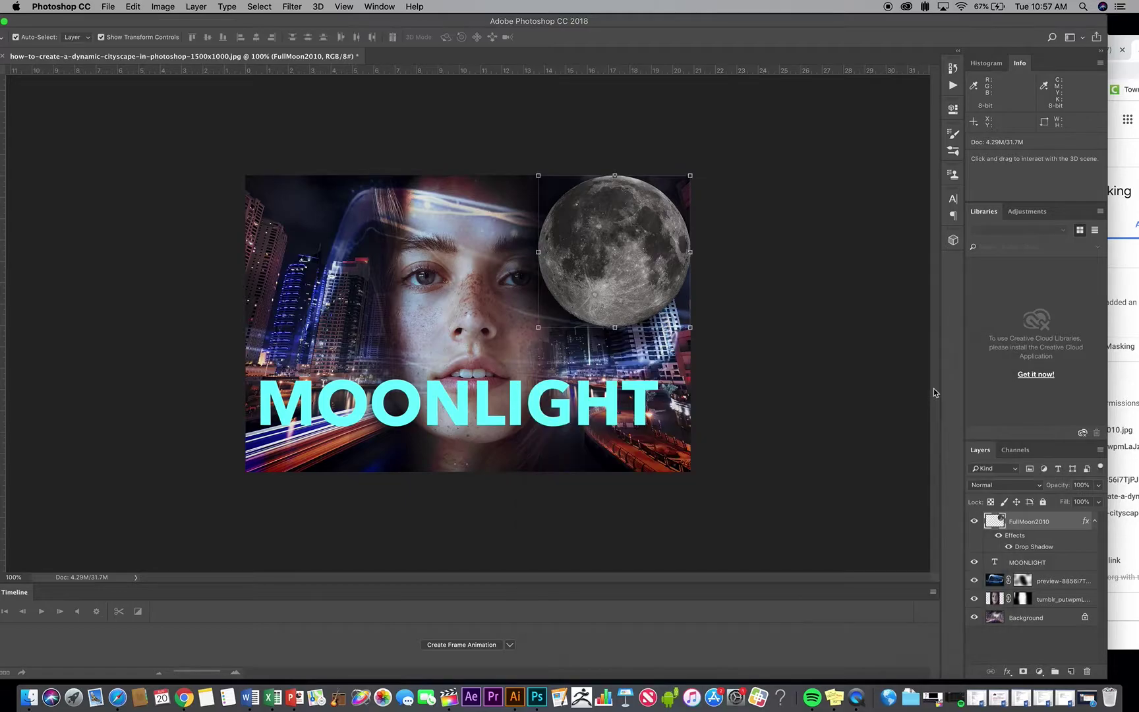
left_click(1030, 564)
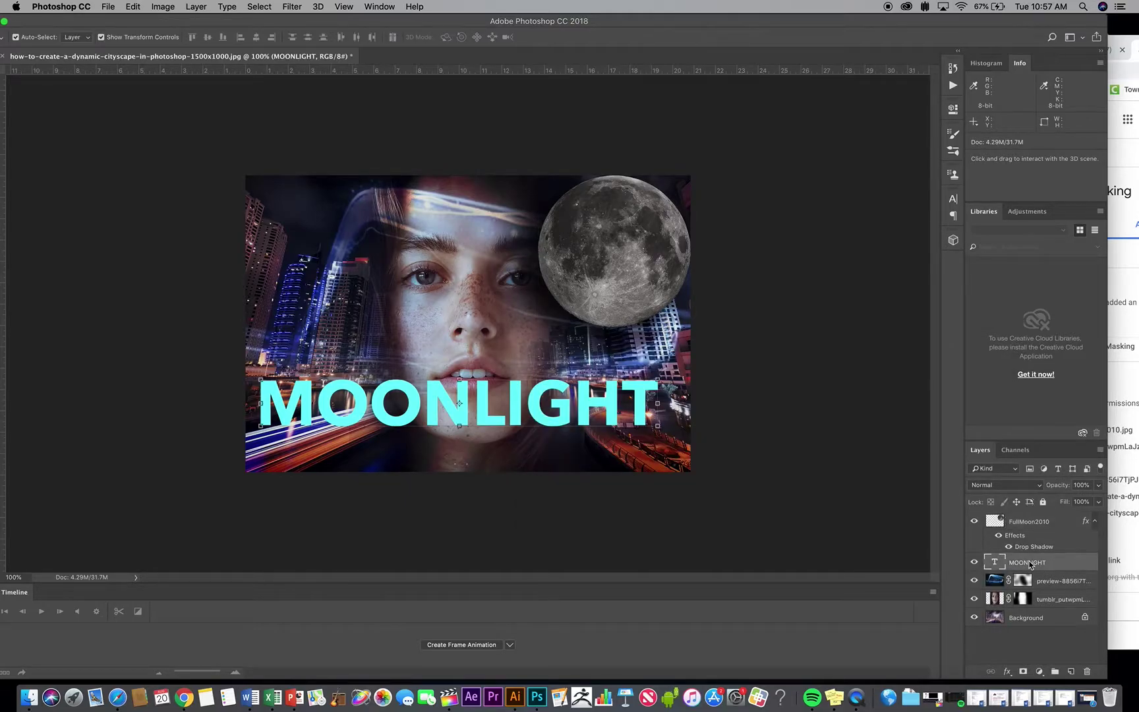
Add an Outer Glow to MOONLIGHT in pale yellow eee776.
left_click(1008, 670)
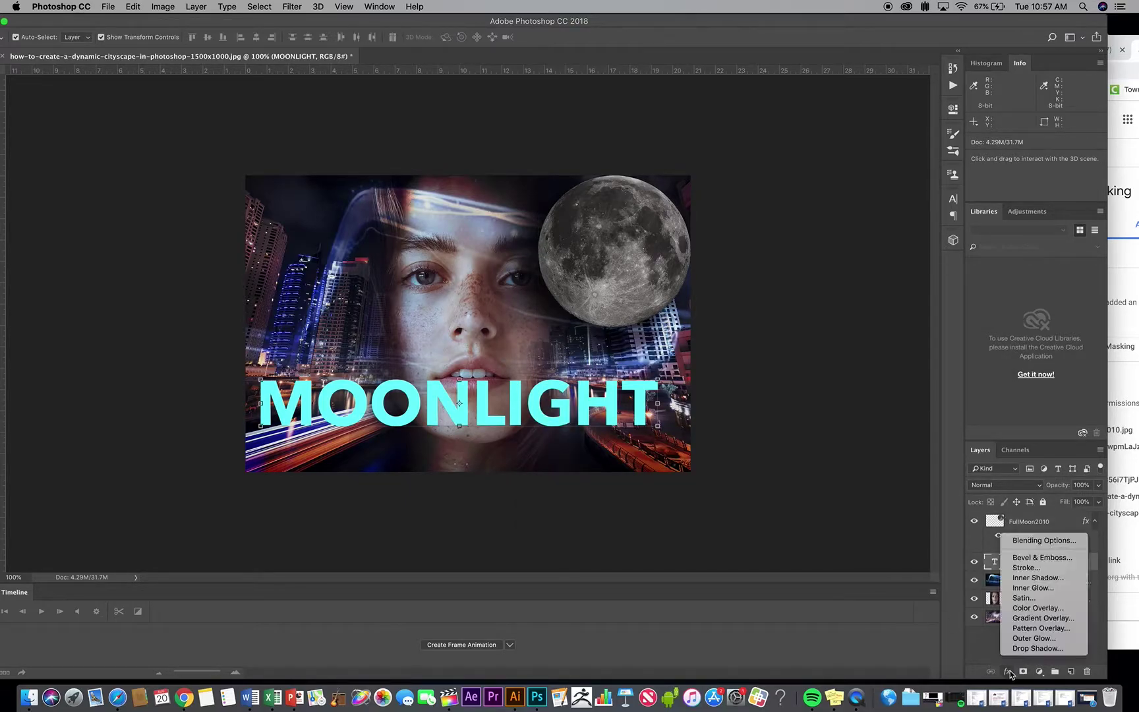
left_click(1034, 638)
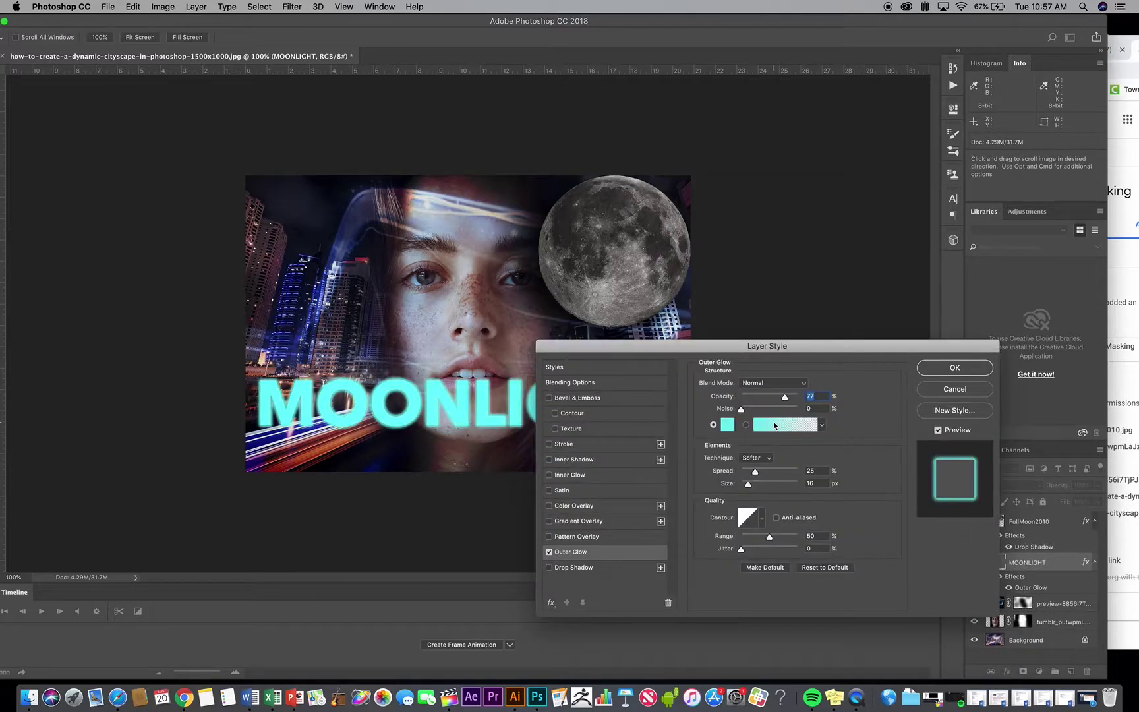
left_click(727, 423)
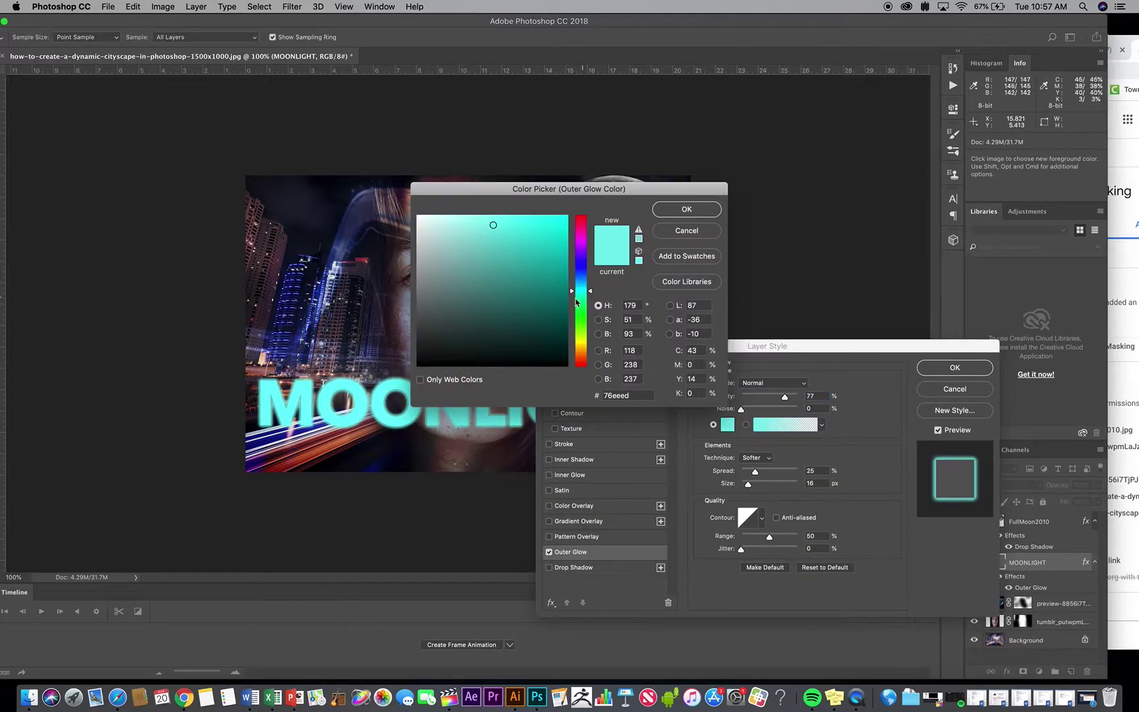
left_click(585, 340)
left_click_drag(585, 341, 585, 342)
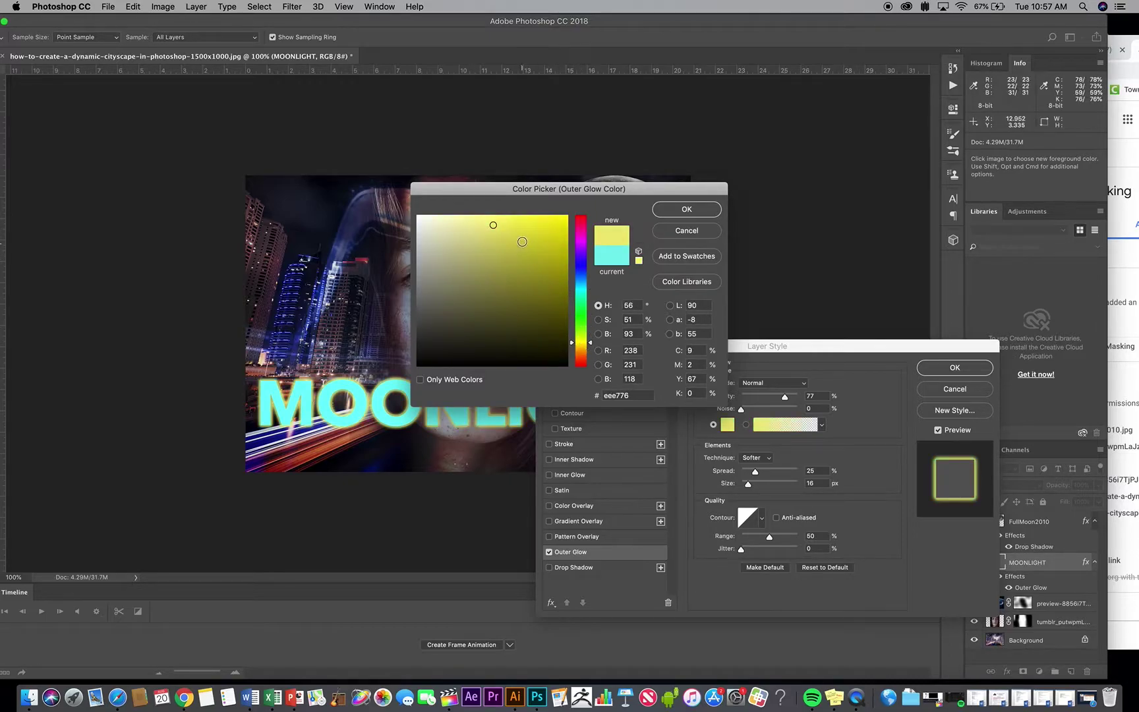
left_click_drag(522, 241, 496, 224)
left_click(686, 208)
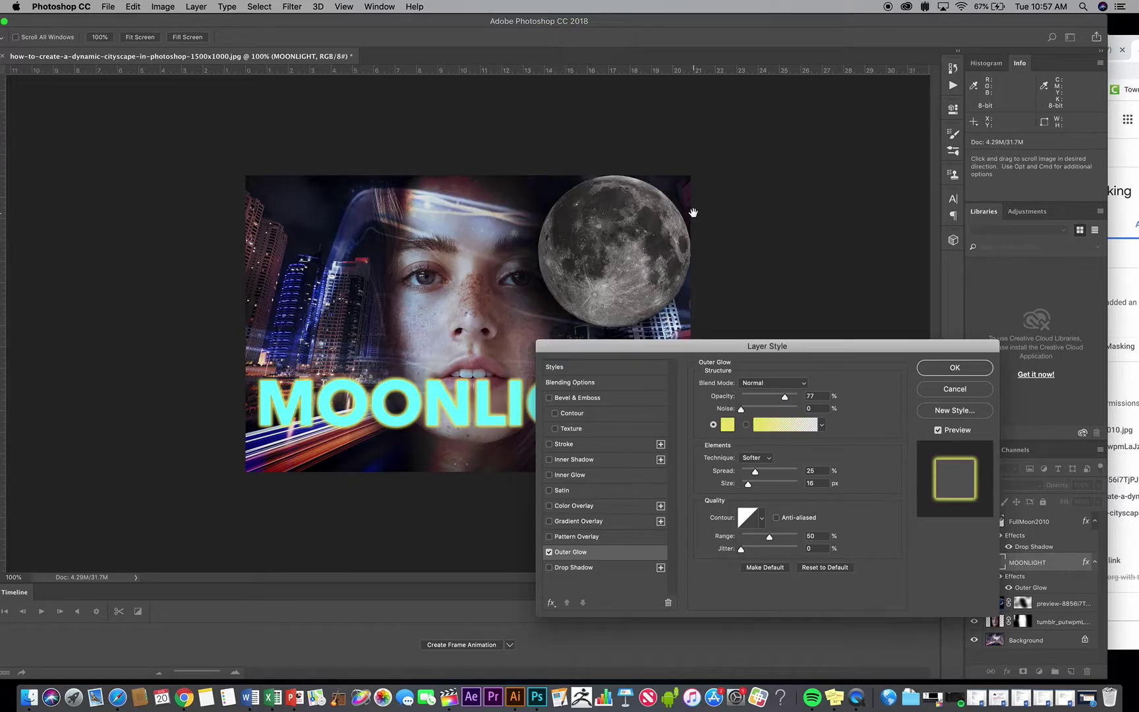
Set the outer glow to 19% opacity, 68% spread and 84 px size, and apply it.
left_click_drag(808, 343, 886, 169)
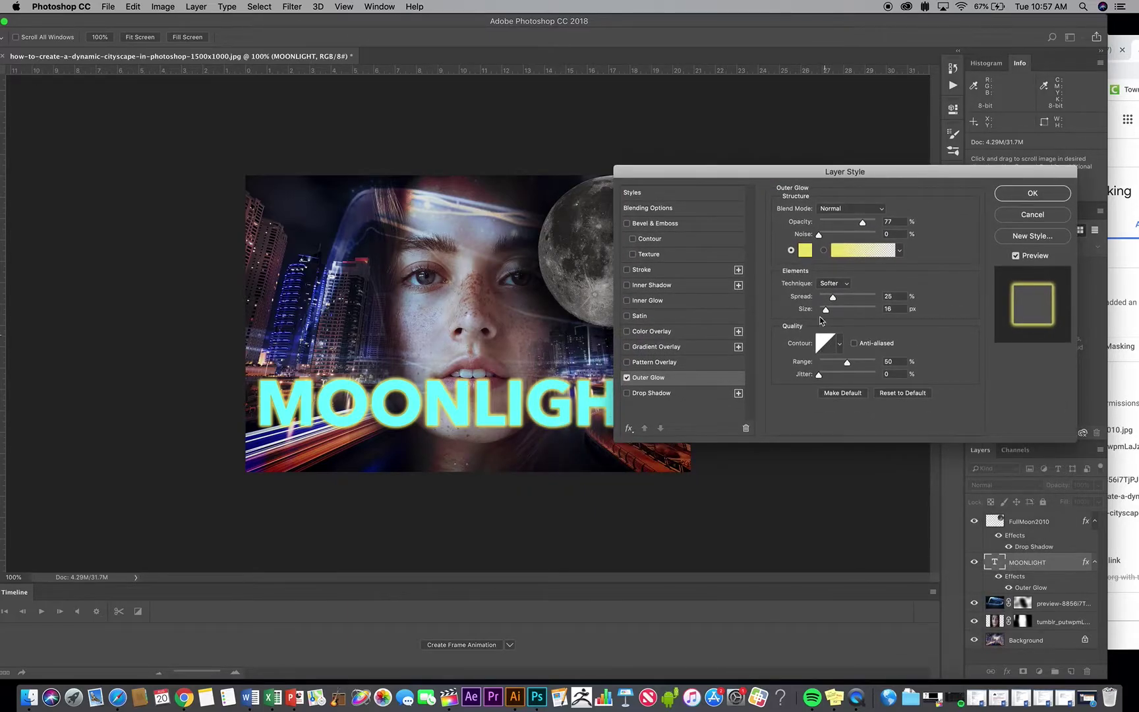
mouse_move(833, 299)
left_mouse_down()
mouse_move(850, 298)
mouse_move(831, 311)
mouse_move(847, 313)
mouse_move(829, 307)
left_mouse_up()
left_click_drag(864, 226, 832, 225)
mouse_move(849, 294)
left_mouse_down()
mouse_move(858, 296)
mouse_move(834, 310)
left_mouse_up()
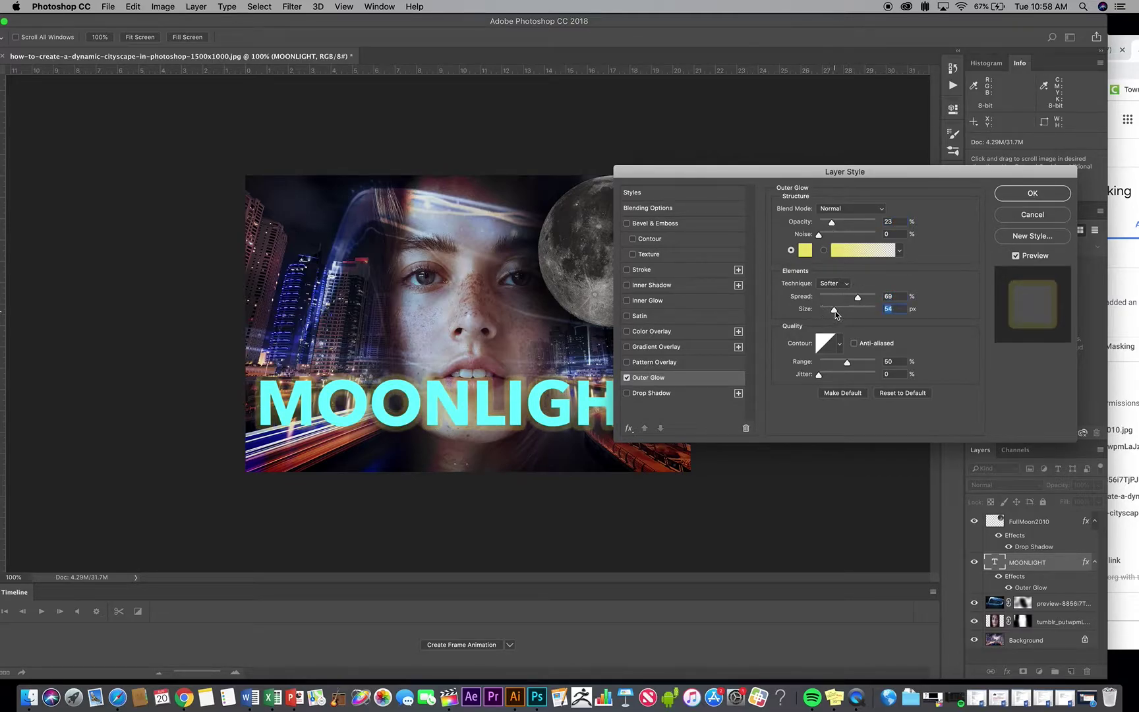
mouse_move(831, 222)
left_mouse_down()
mouse_move(846, 229)
mouse_move(830, 224)
left_mouse_up()
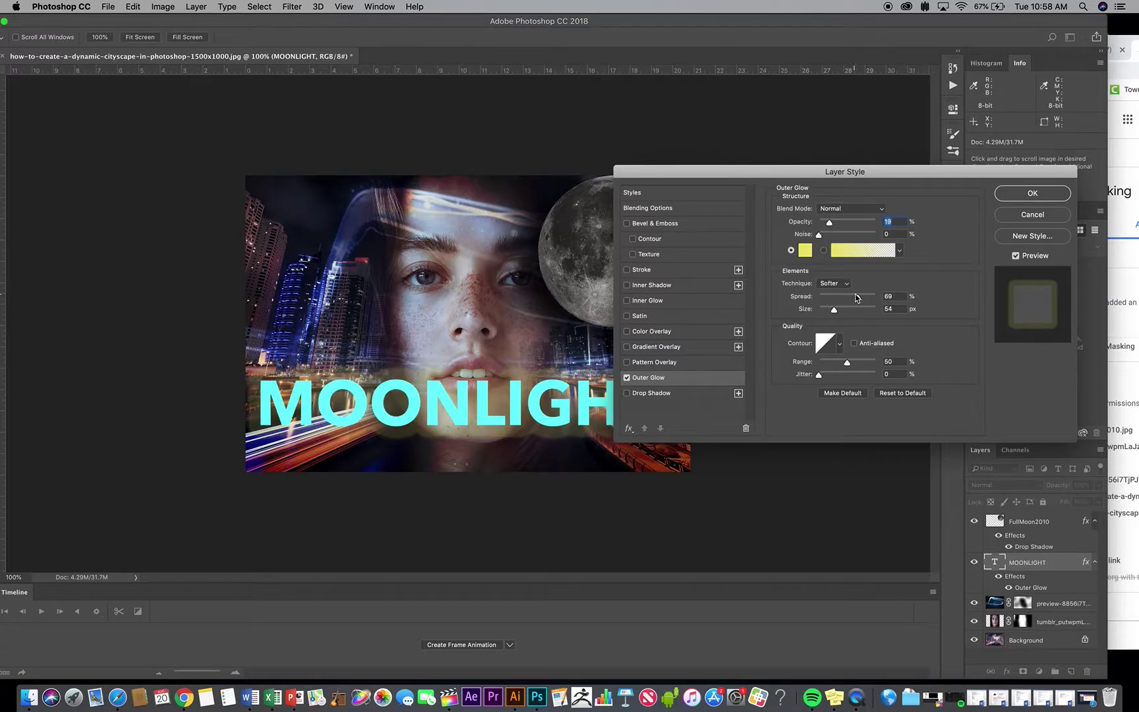
mouse_move(856, 299)
left_mouse_down()
mouse_move(843, 297)
mouse_move(843, 317)
mouse_move(853, 300)
left_mouse_up()
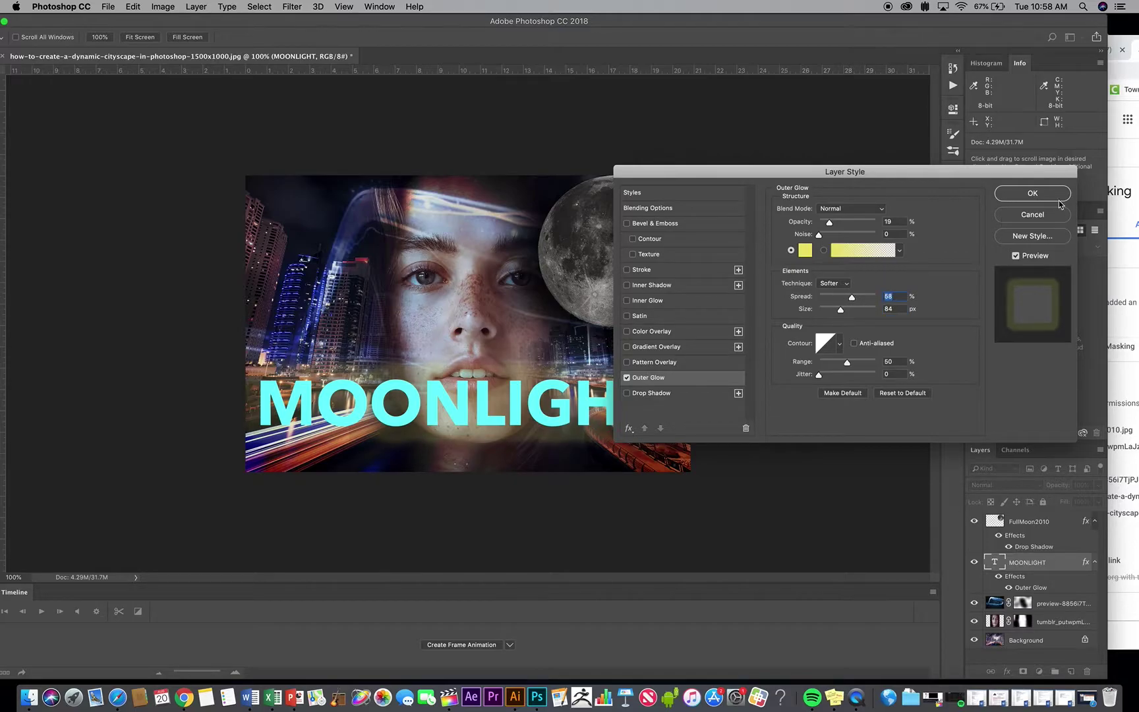
left_click(1033, 196)
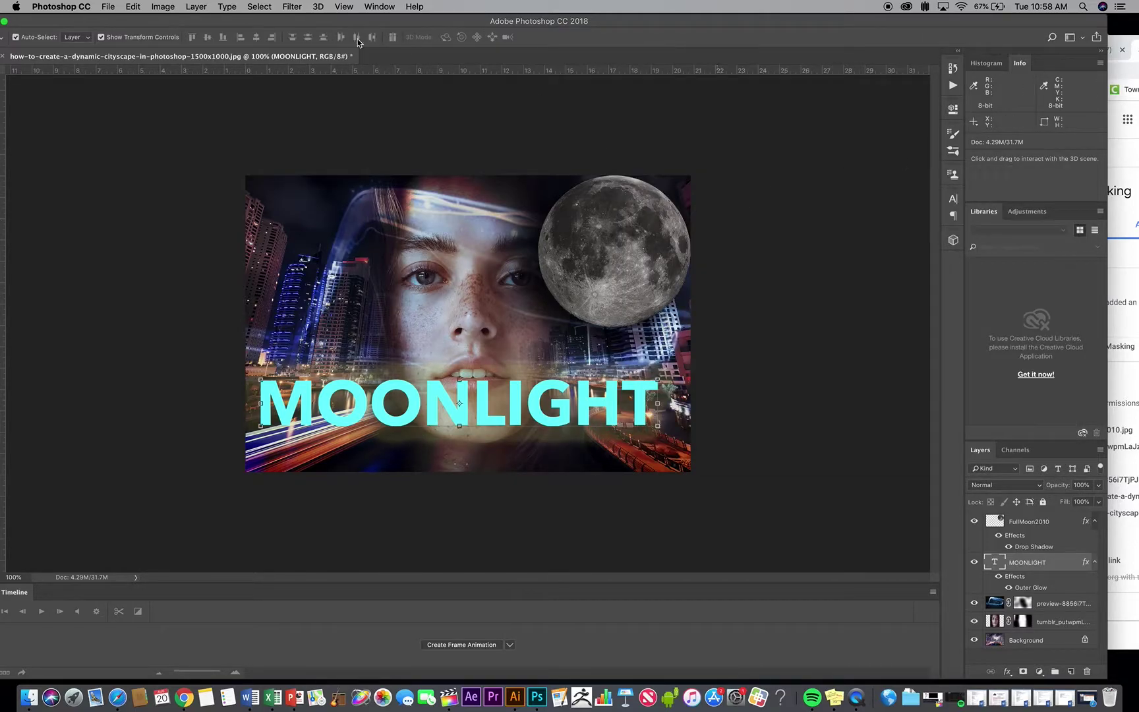
left_click_drag(308, 24, 339, 24)
key("d")
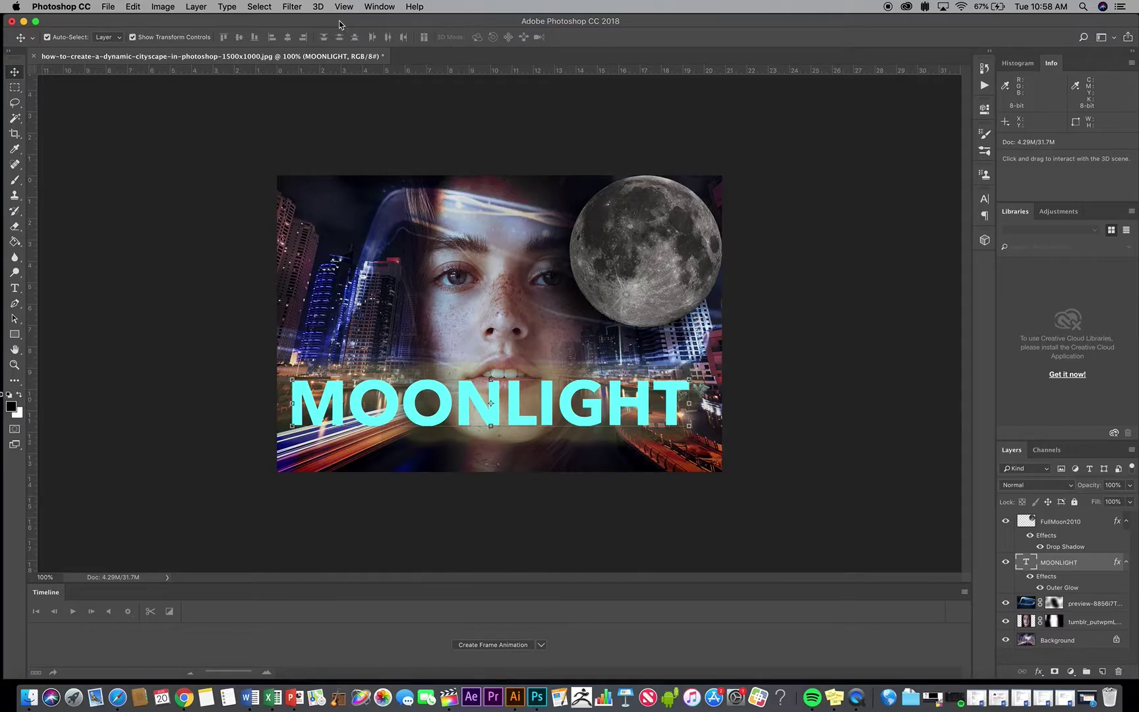